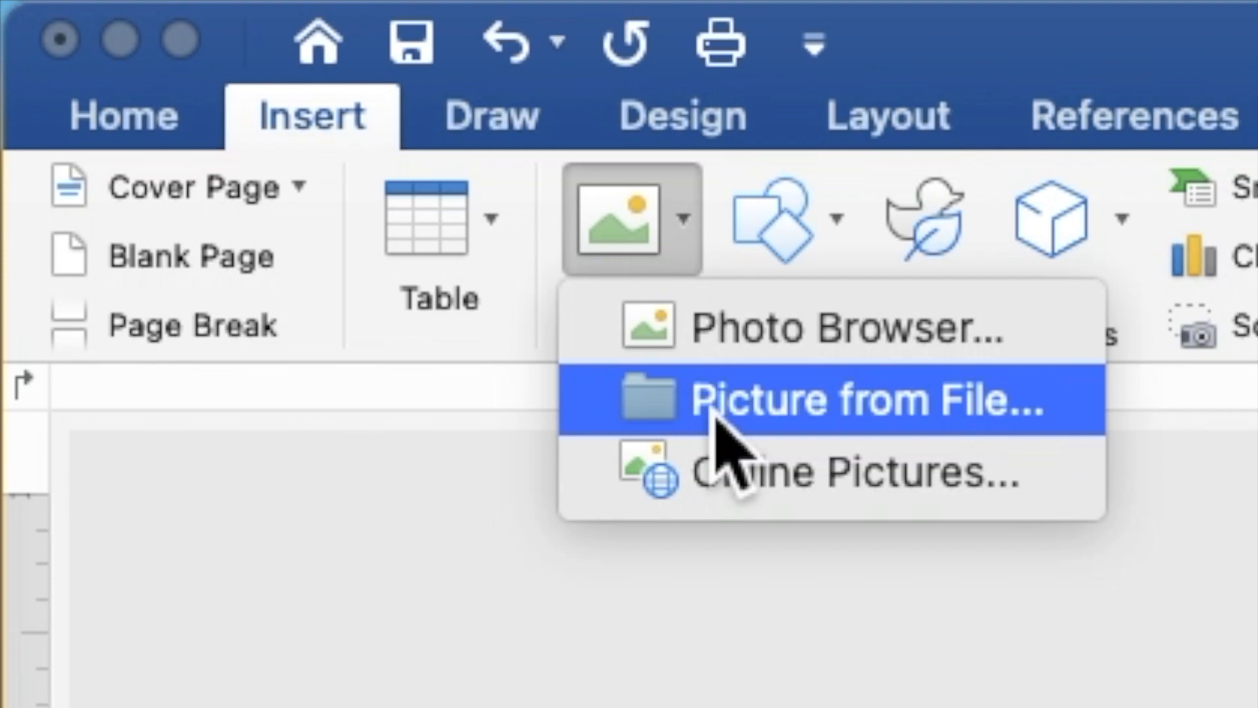
- Insert the picture FLOWERY BACKGROUND.jpg from the FLOWERY folder into the document
click(714, 409)
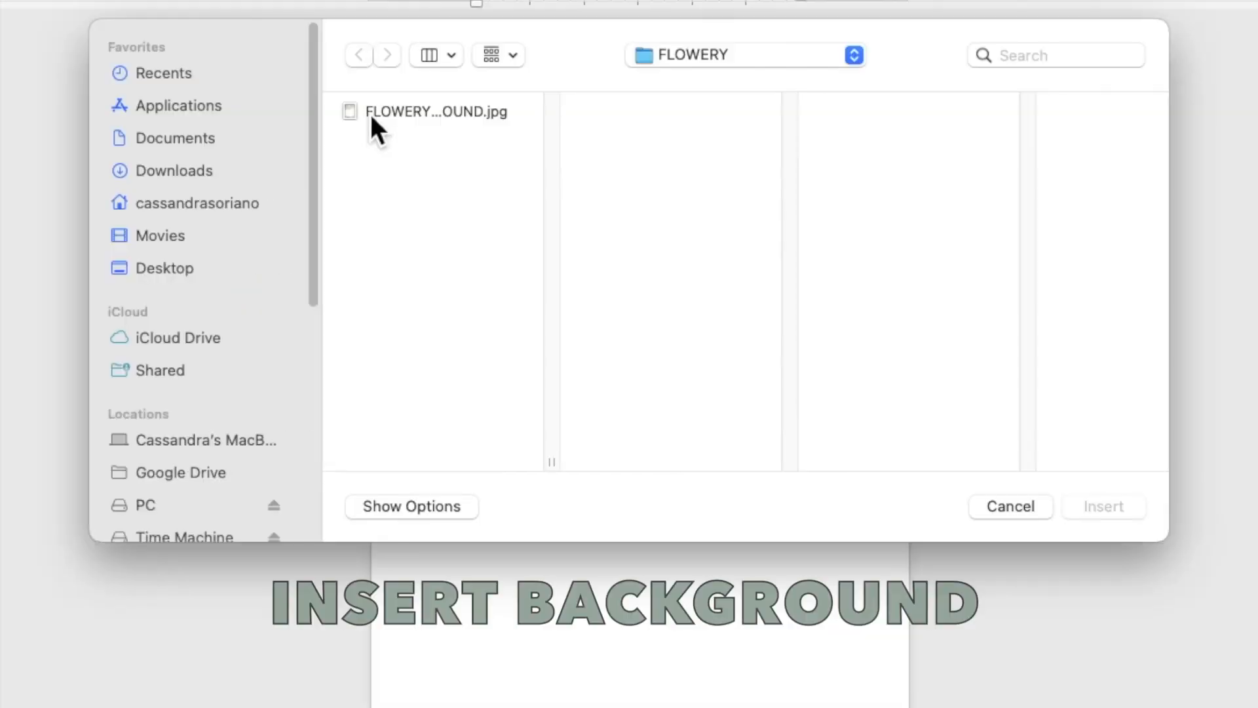
click(428, 175)
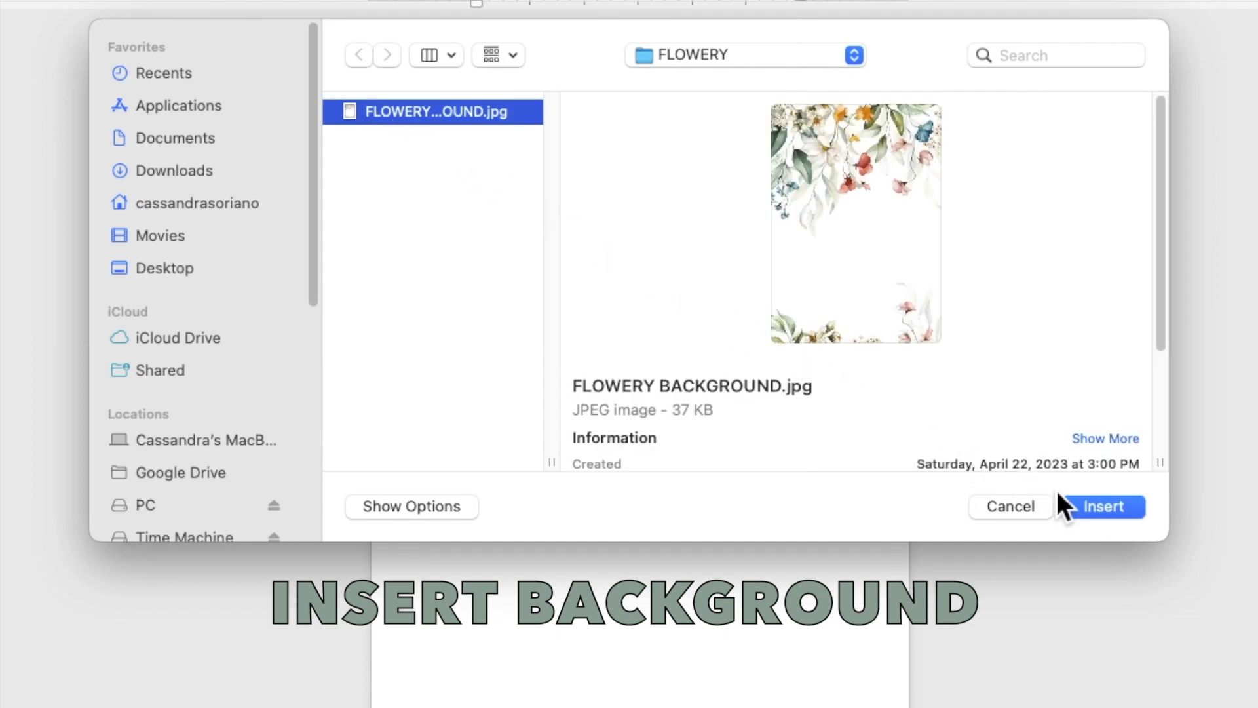
click(1086, 503)
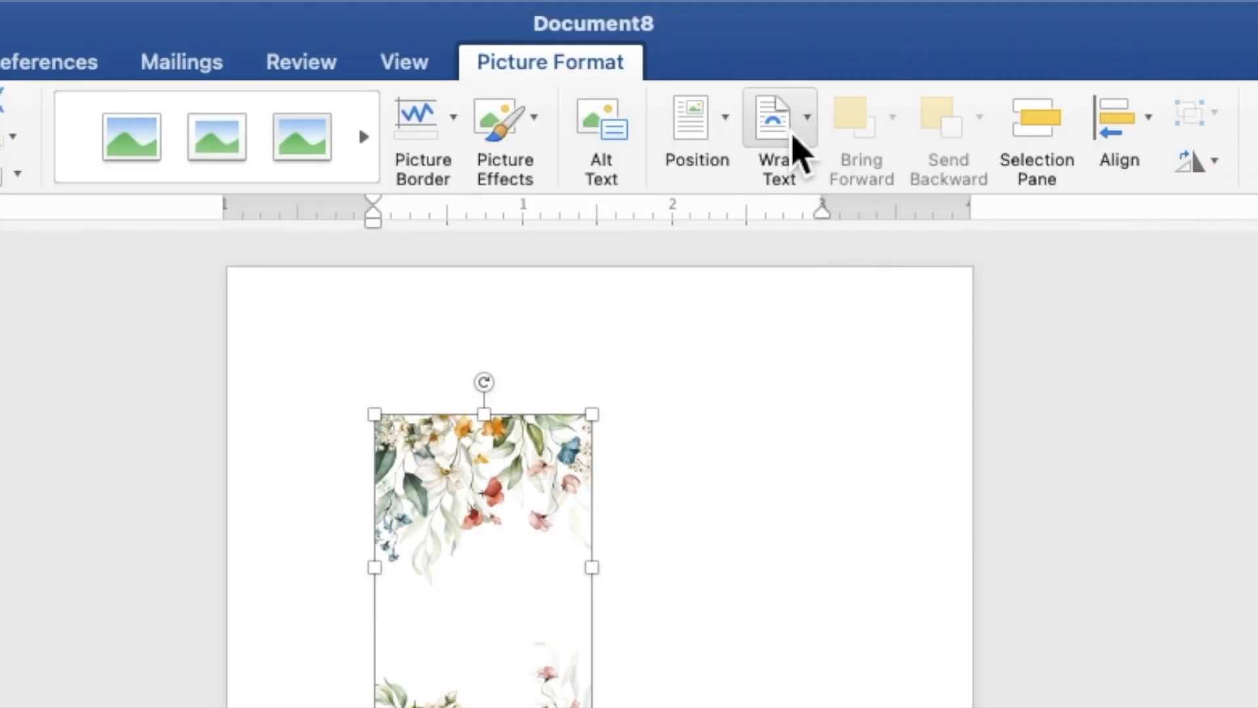
- Set the floral picture's wrapping to Behind Text and fit it over the whole page, about 7" high by 4.99" wide
click(794, 137)
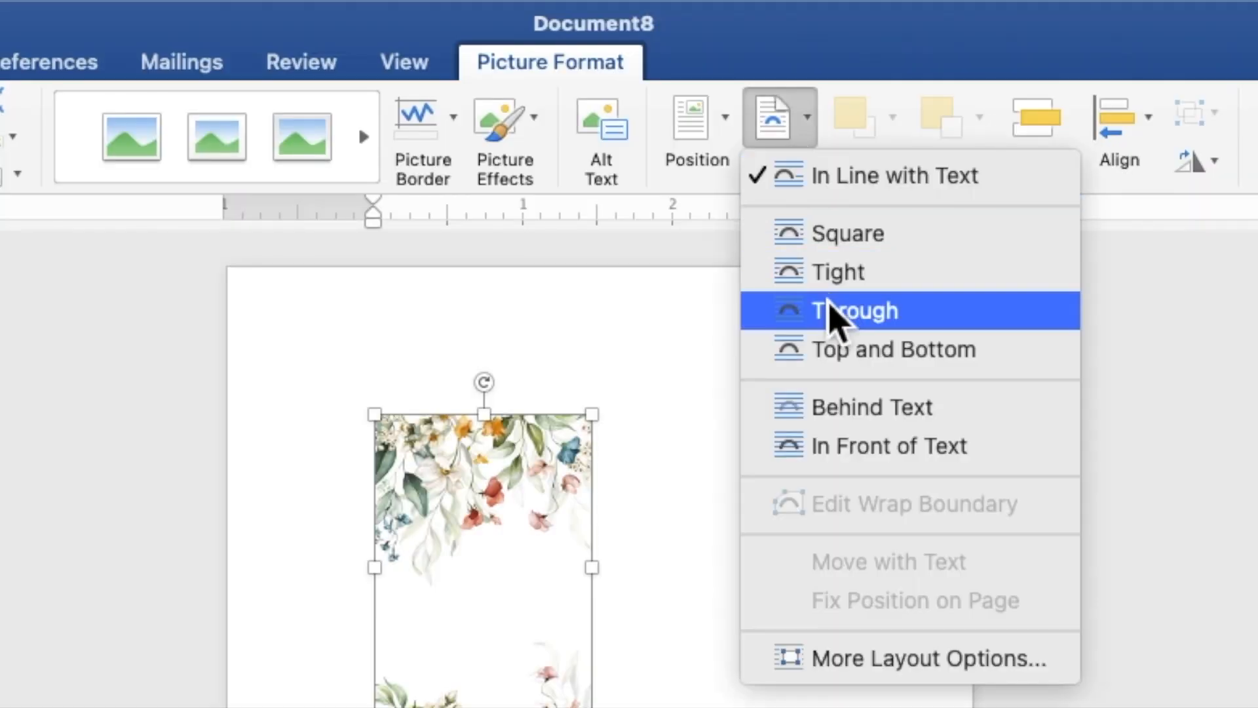
click(858, 410)
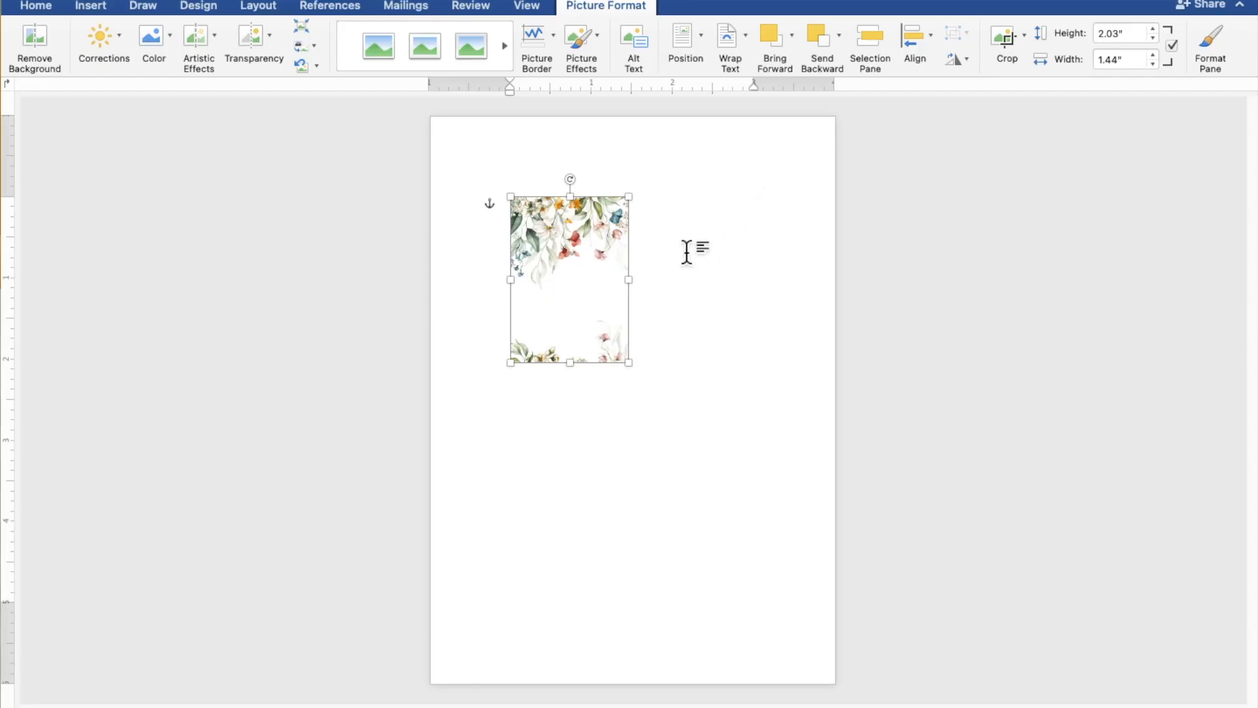
drag(590, 293, 509, 206)
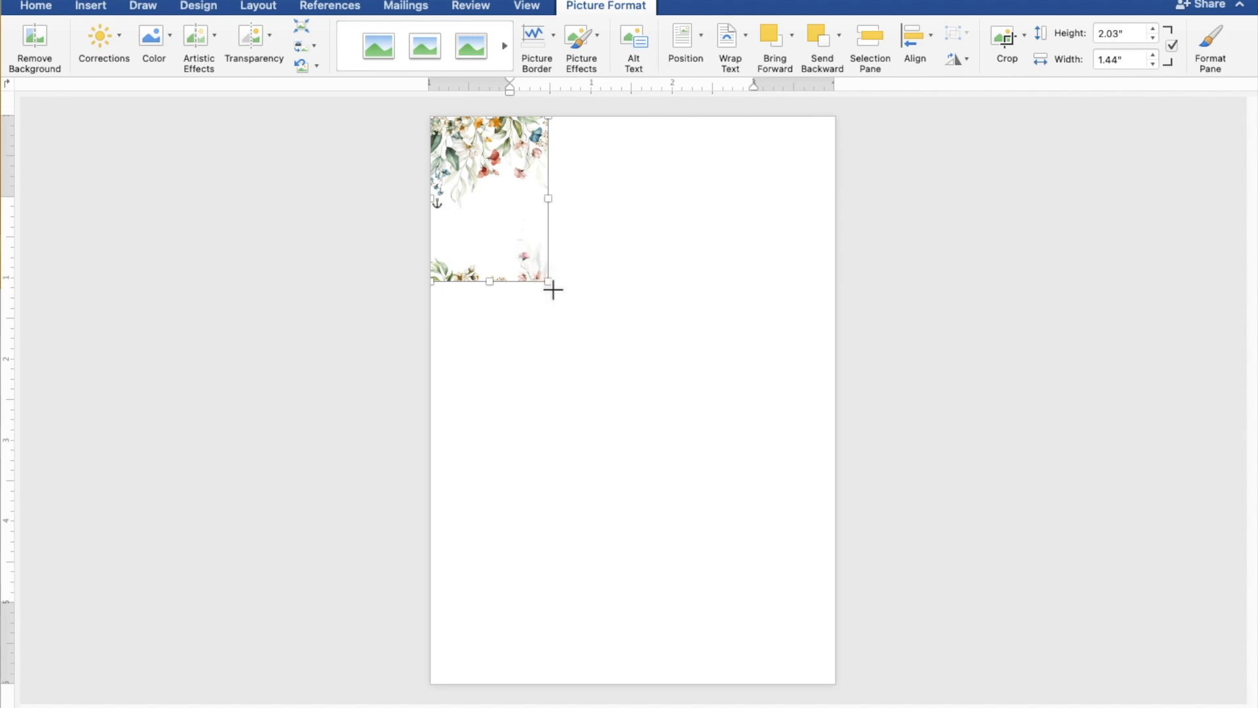
drag(549, 283, 834, 689)
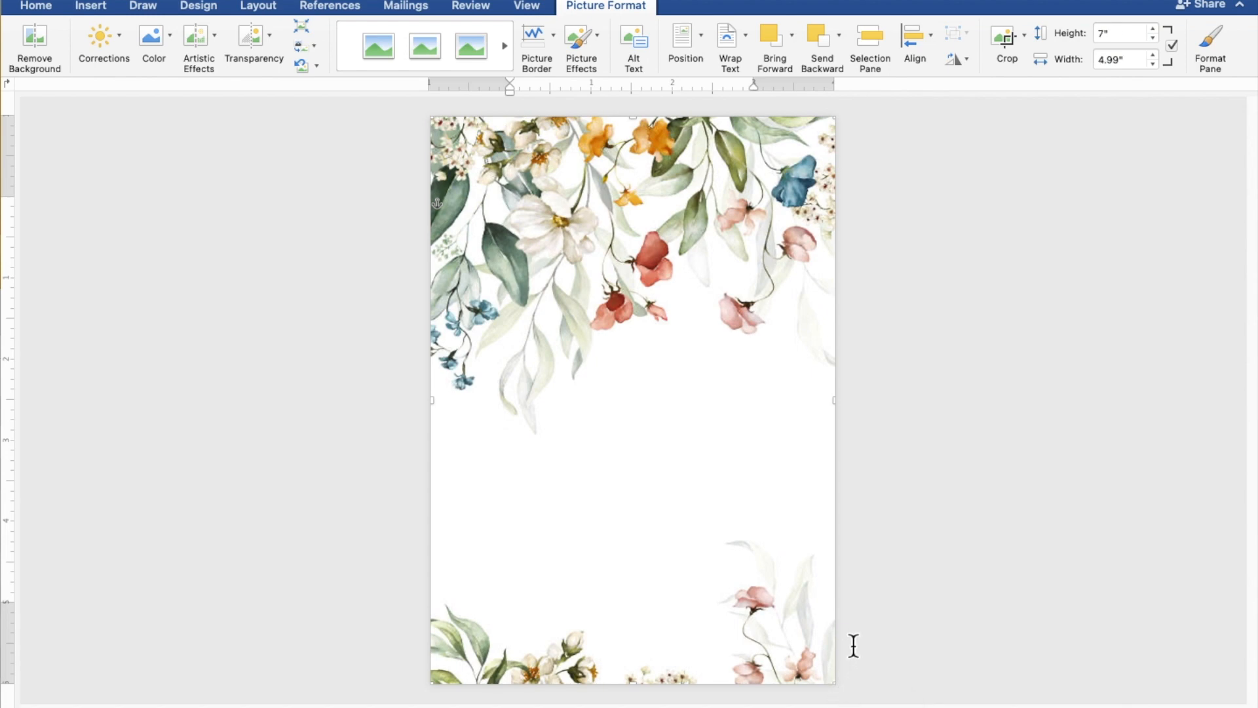
click(988, 526)
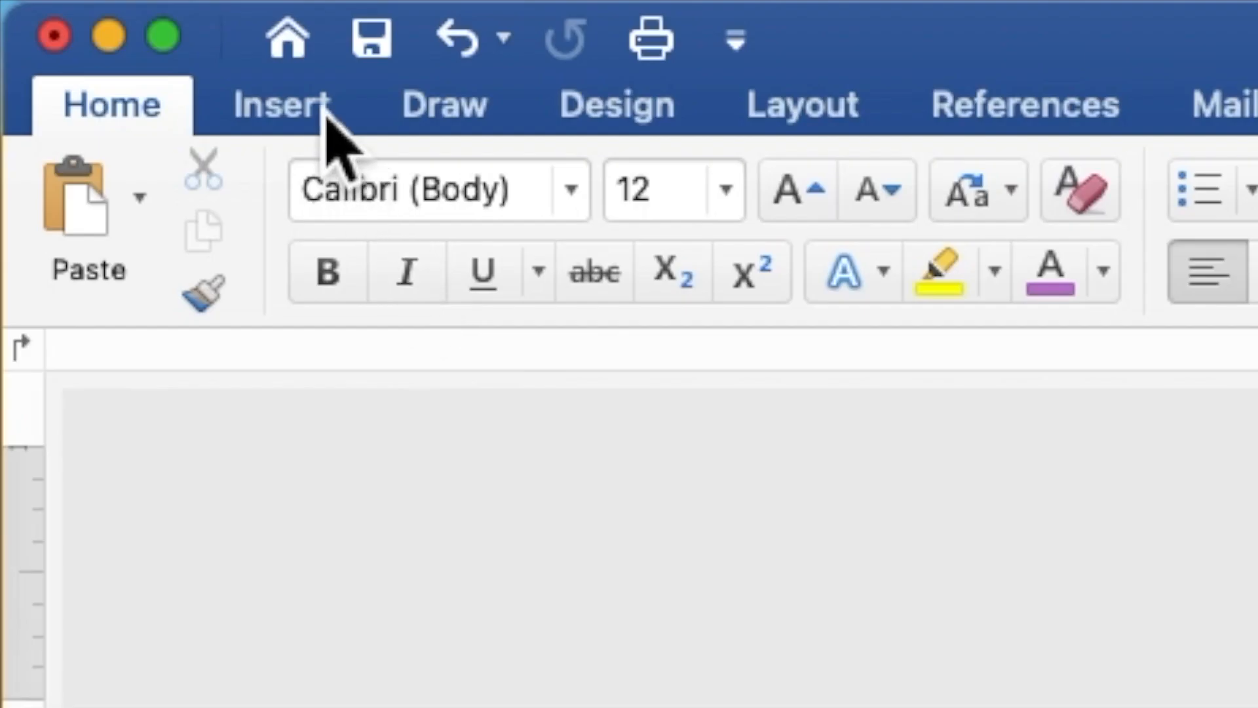
- Draw a rectangle about 4.42" high and 4.28" wide over the lower part of the floral page
click(326, 114)
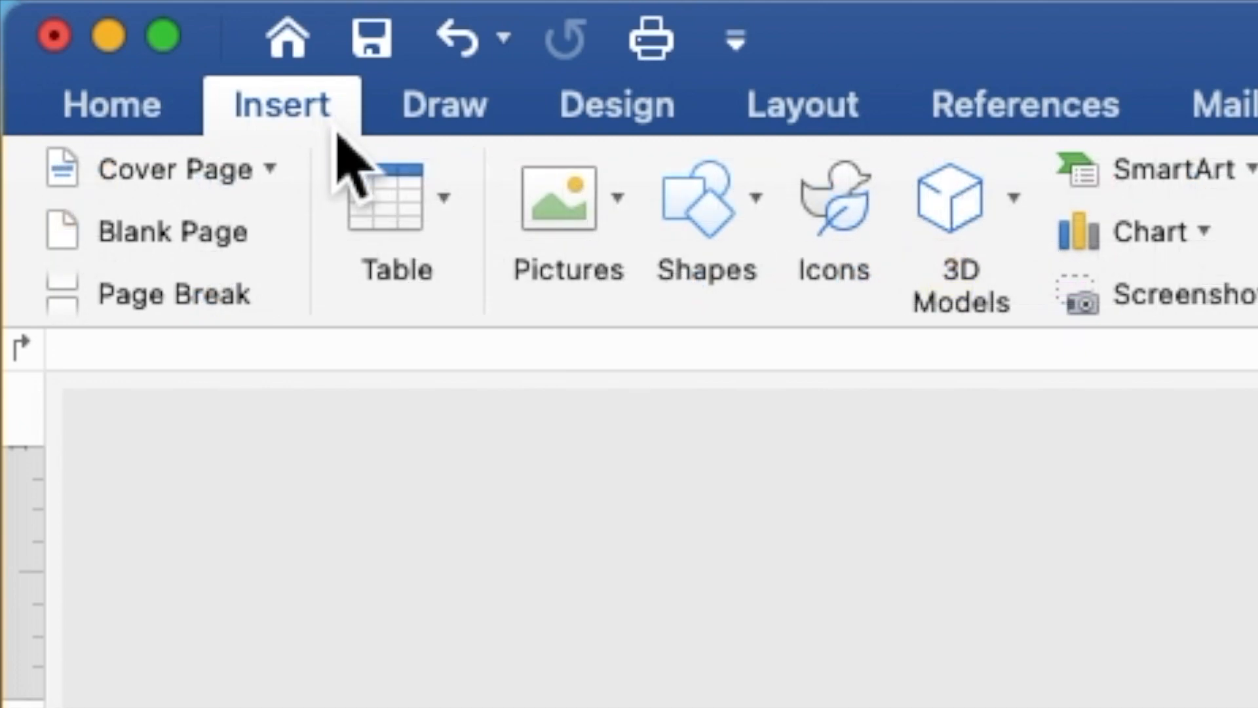
click(706, 223)
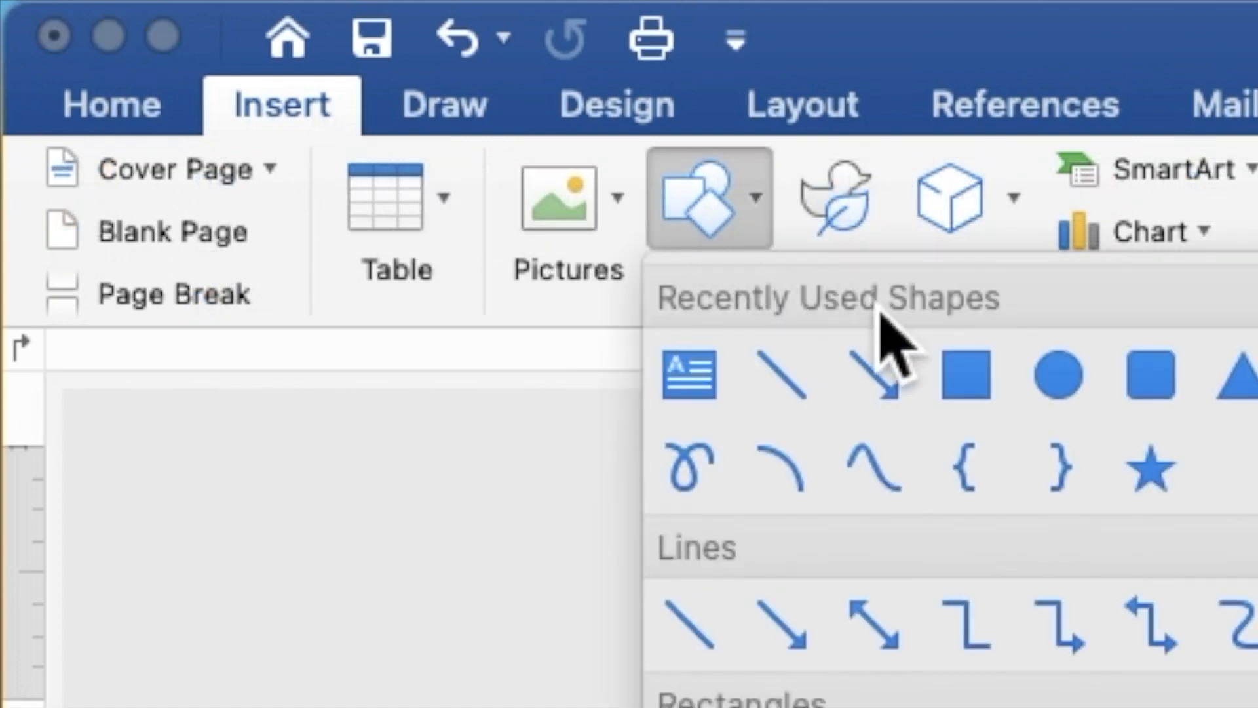
click(968, 359)
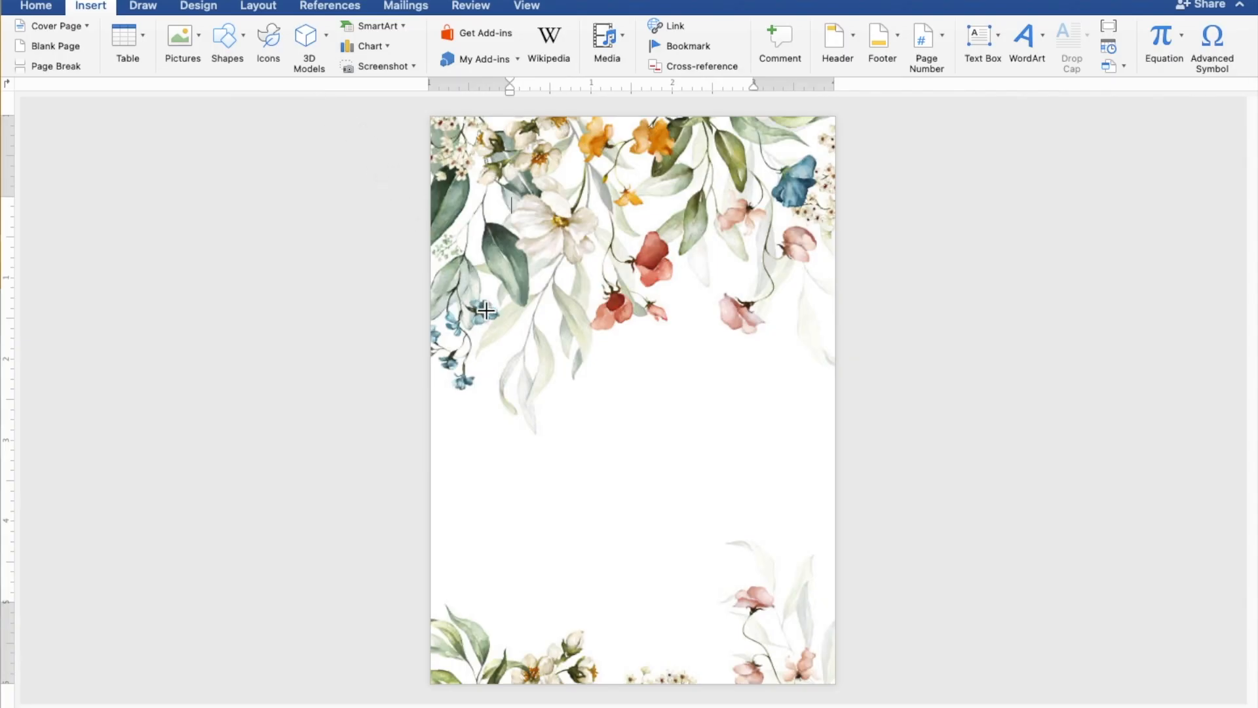
mouse_move(462, 307)
mouse_down()
mouse_move(564, 539)
mouse_move(821, 676)
mouse_up()
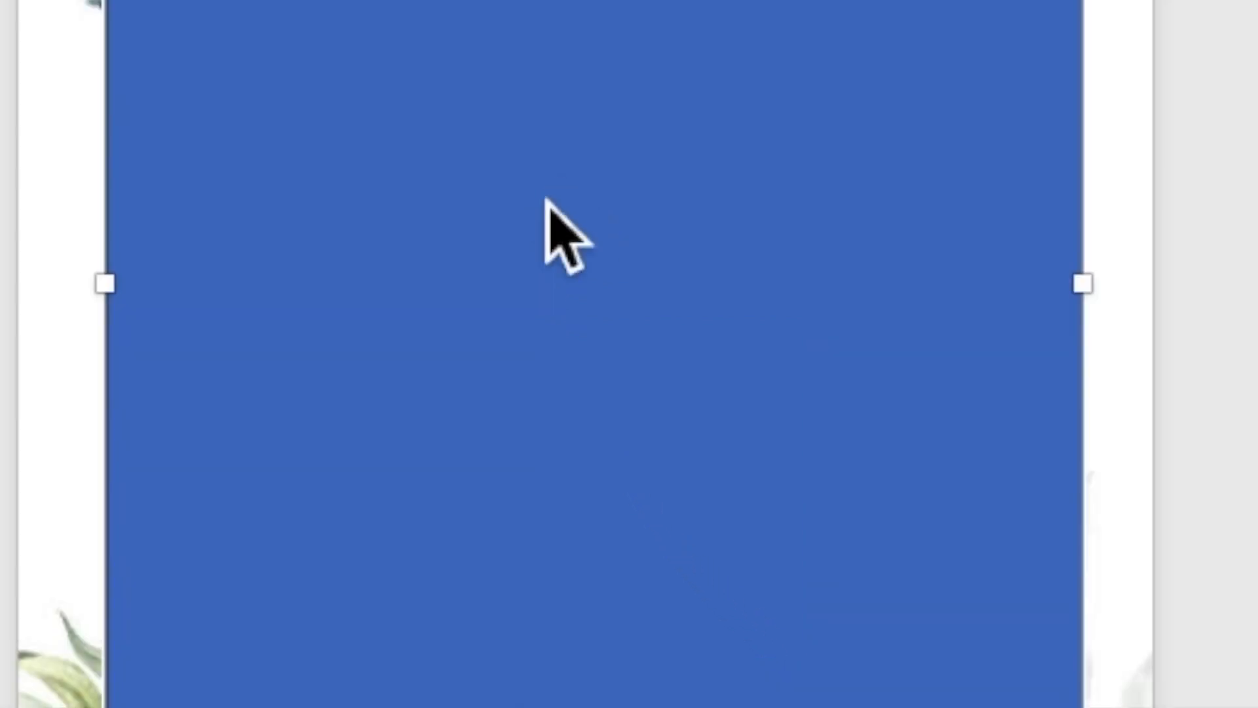
- Add text to the rectangle with the line "TOGETHER WITH THEIR FAMILIES" followed by a blank line
right_click(620, 460)
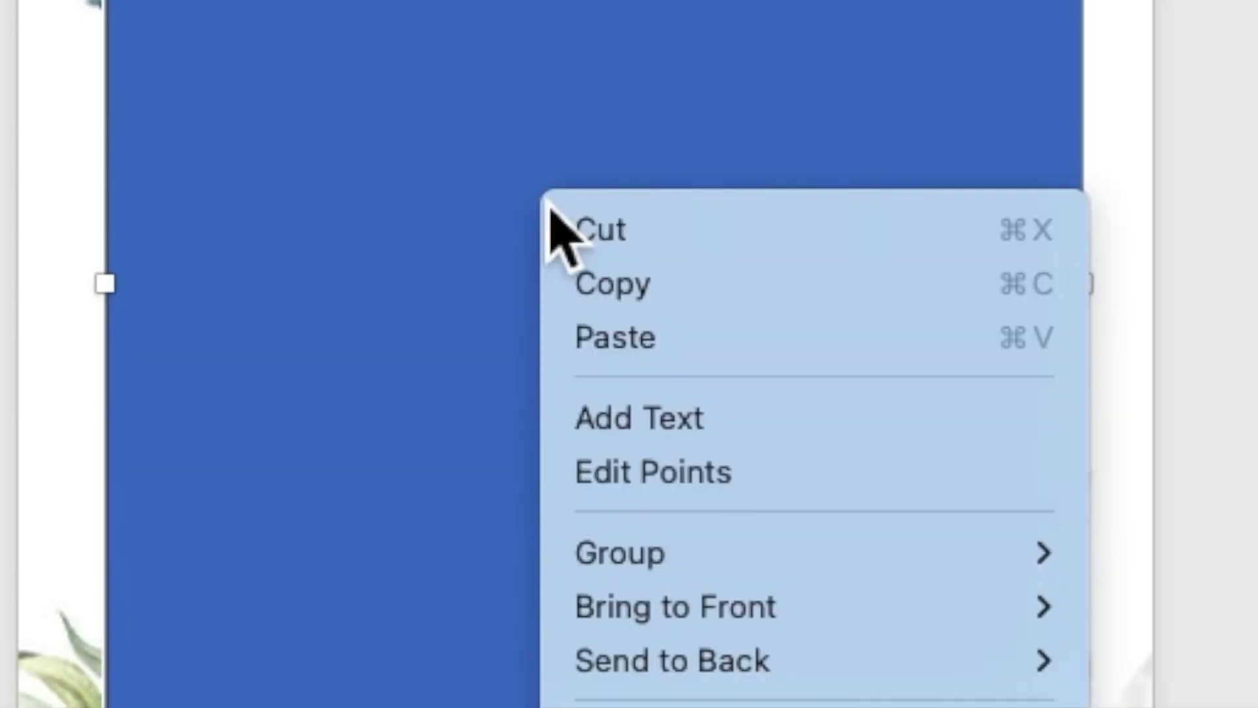
click(663, 435)
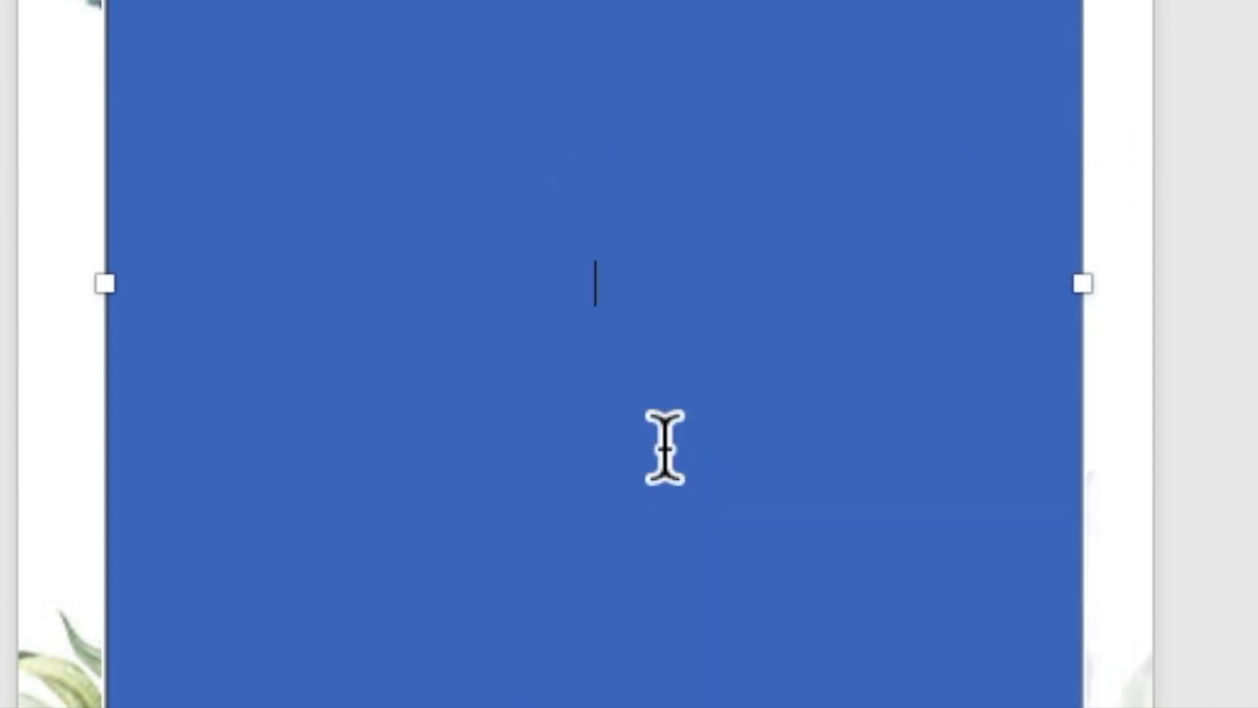
scroll(661, 546, up, 5)
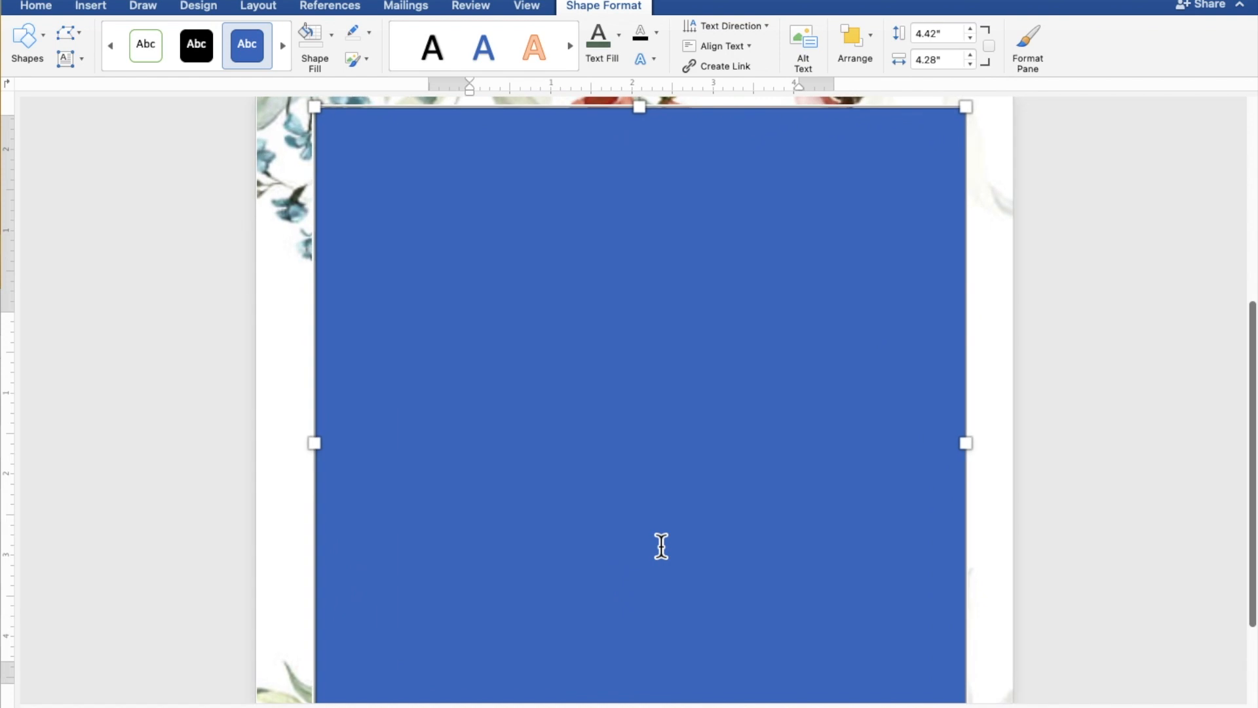
scroll(661, 546, down, 1)
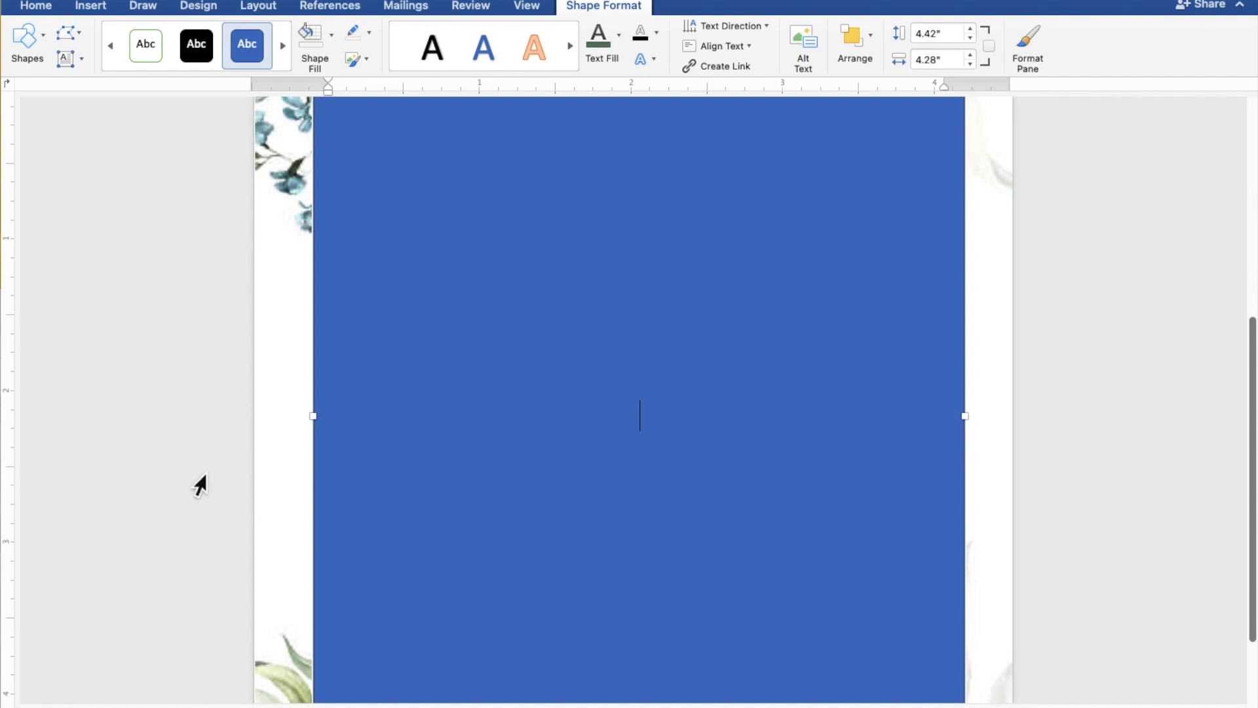
text(TOGET)
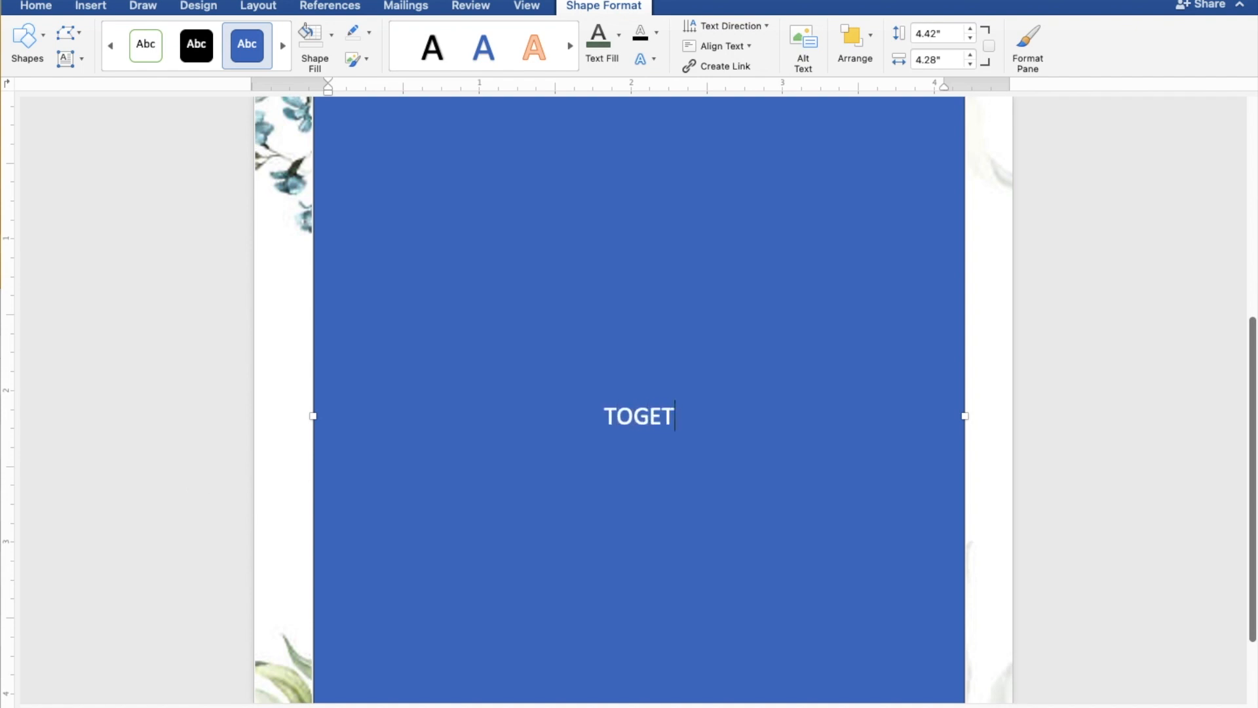
text(HER)
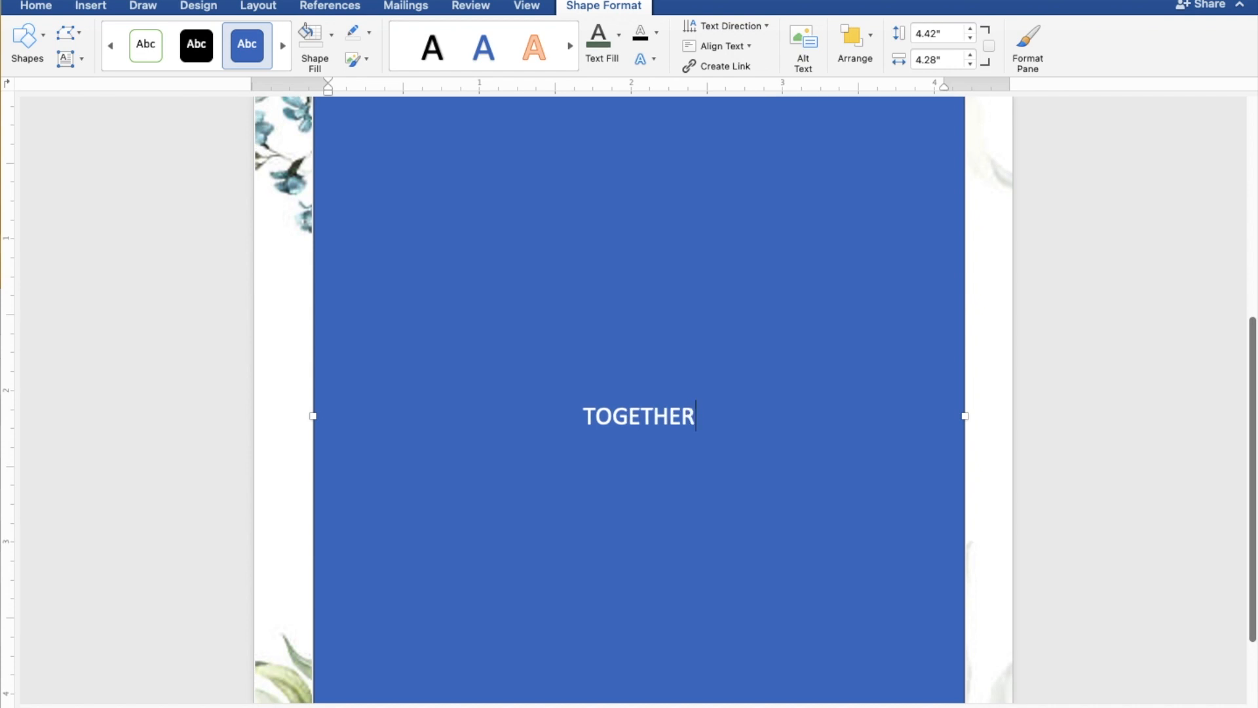
text( WI)
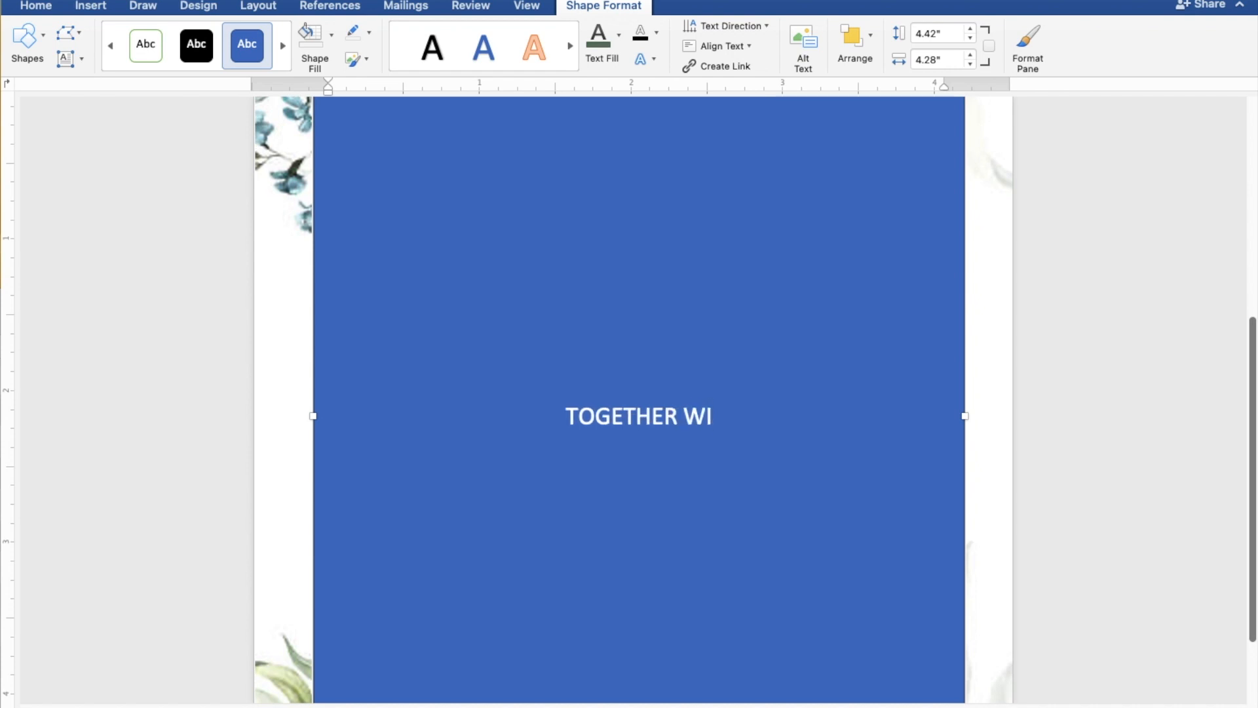
text(TH )
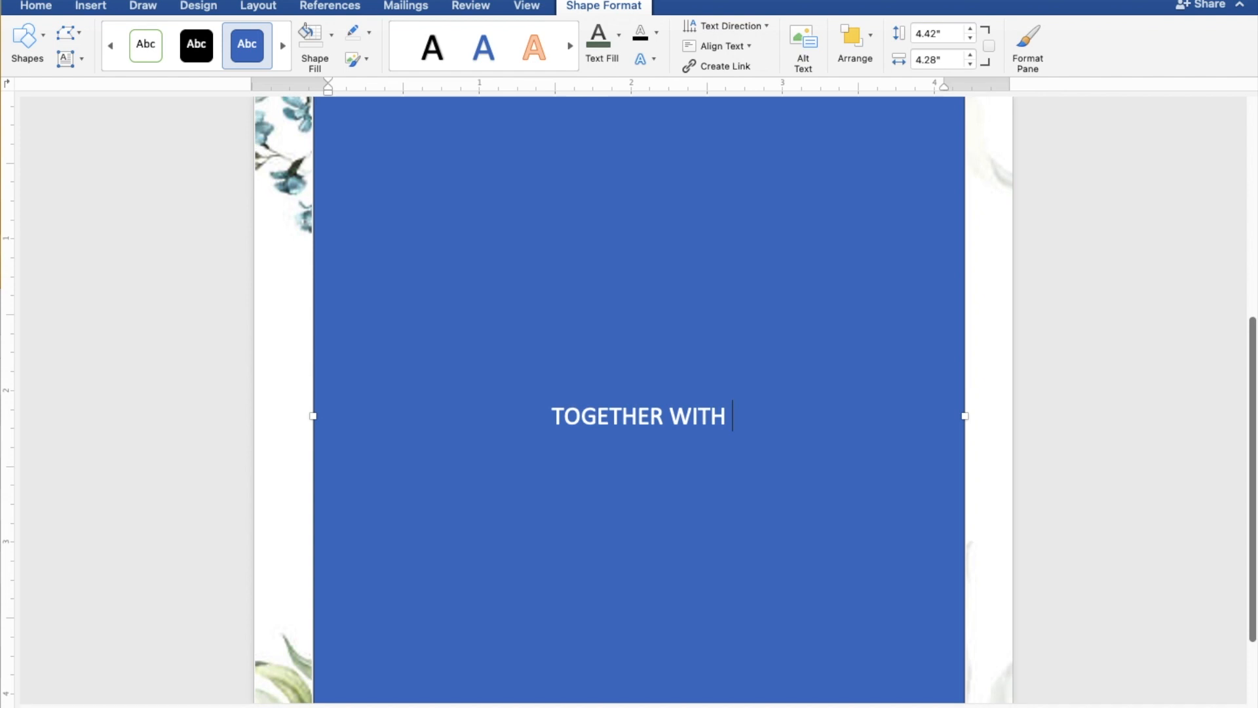
text(THE)
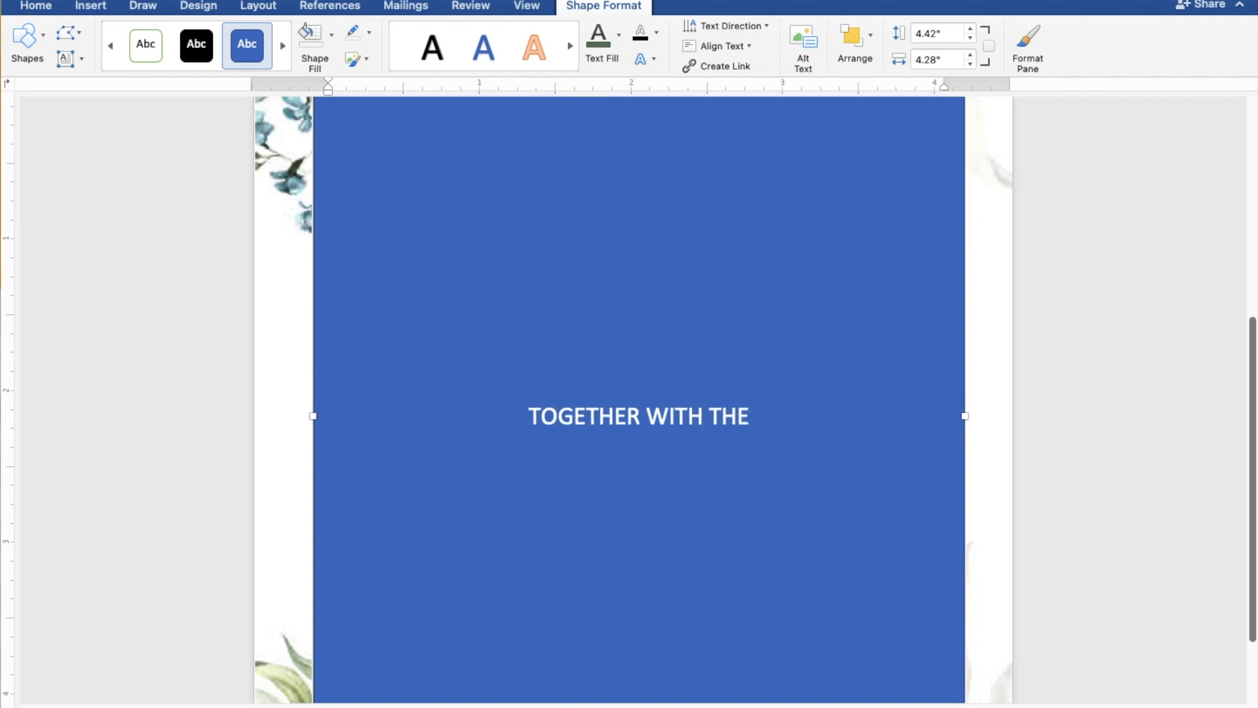
text(IR )
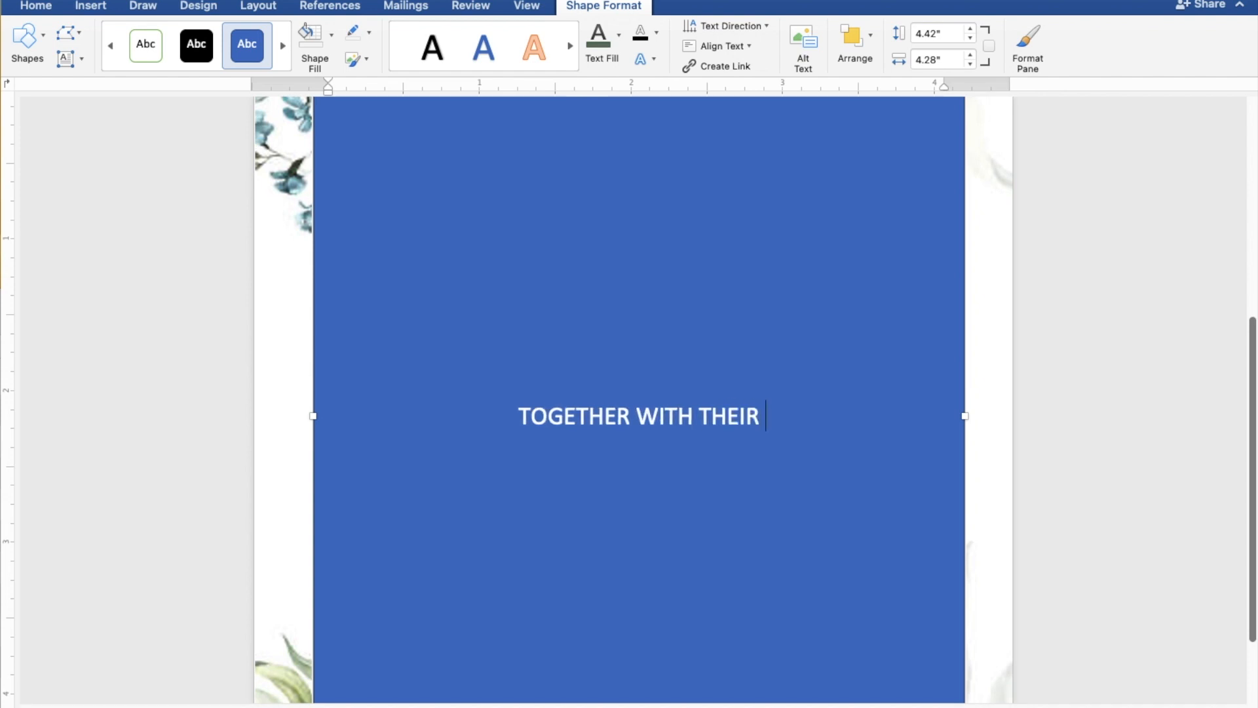
text(FAMILIES)
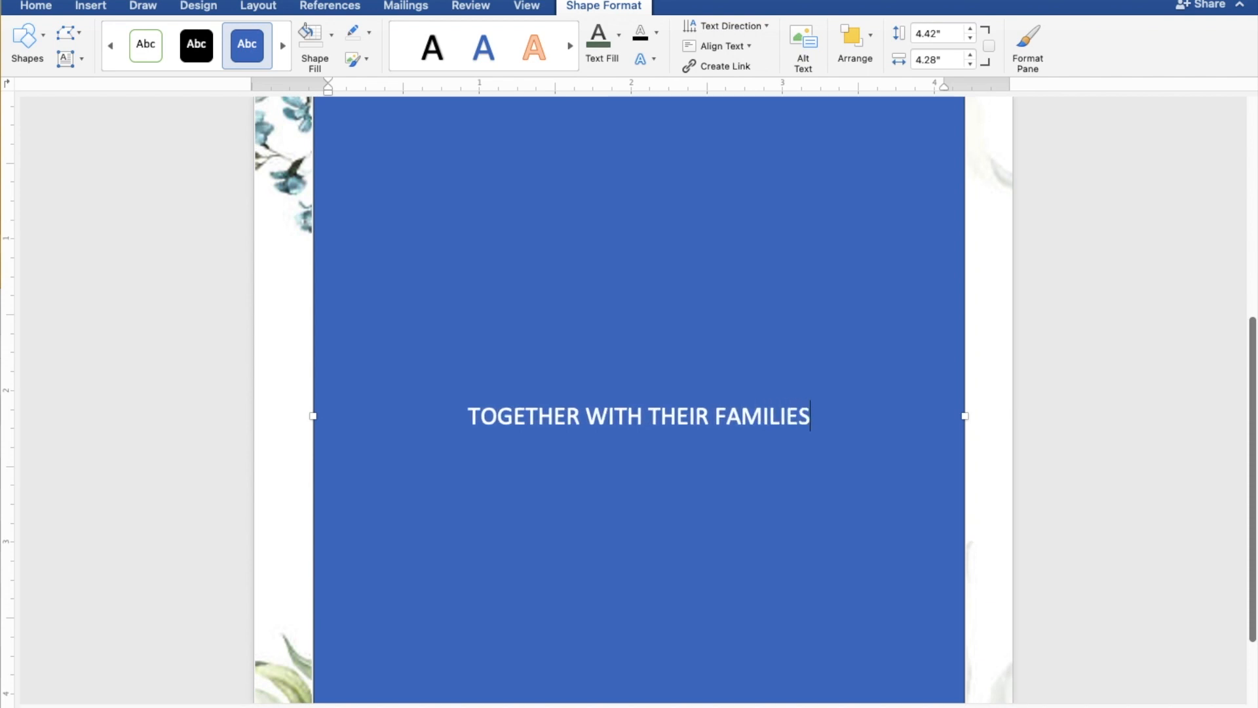
key(Return)
key(Return)
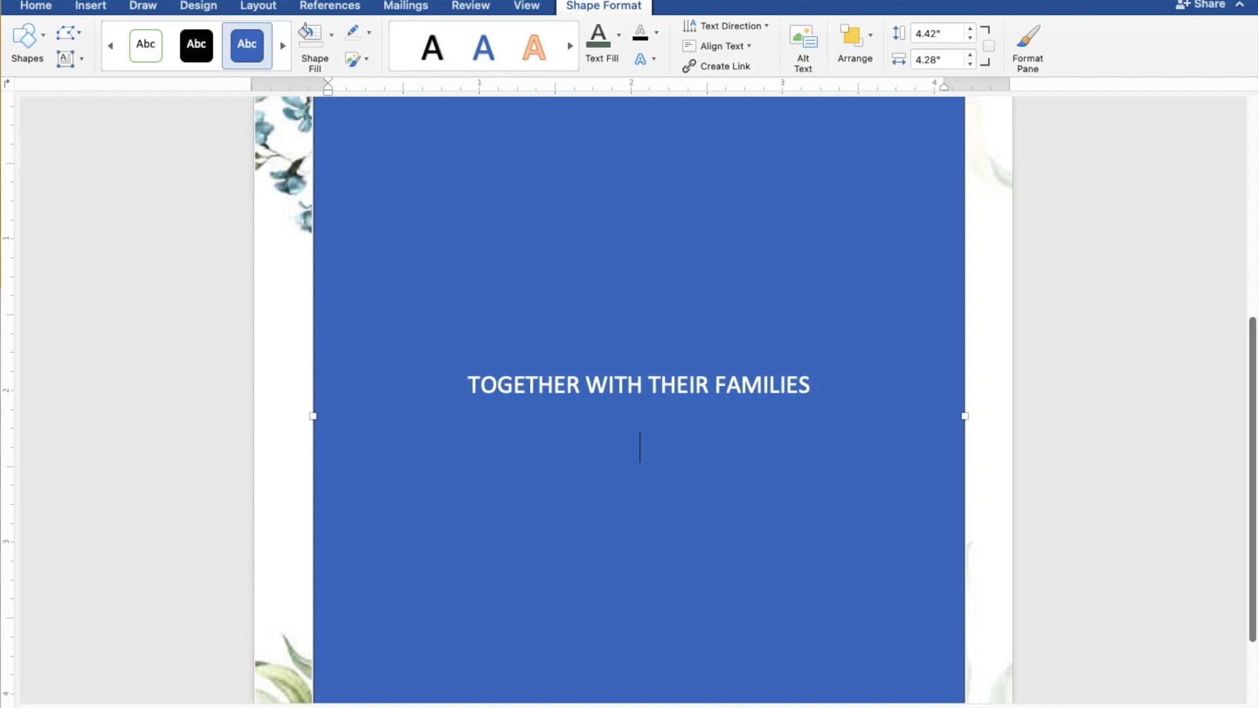
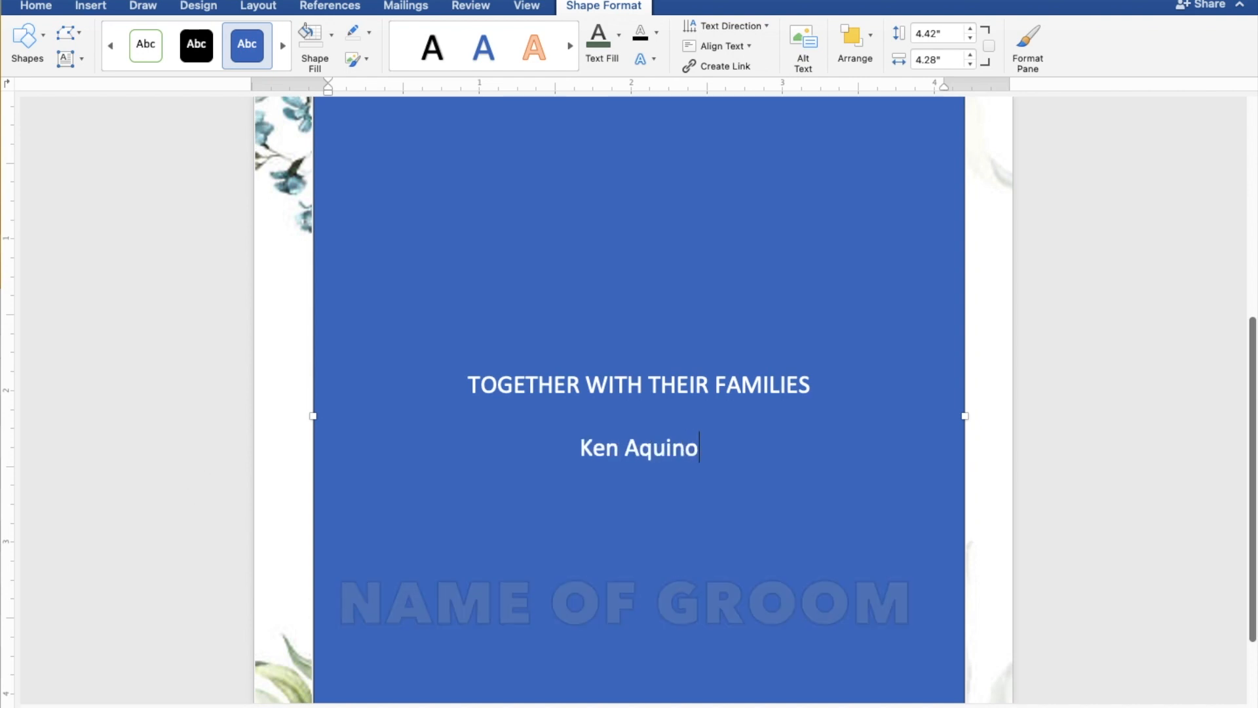
- Enter the groom's full name below the blank line, with "AND" on a separate line under it
key(Return)
text(AND)
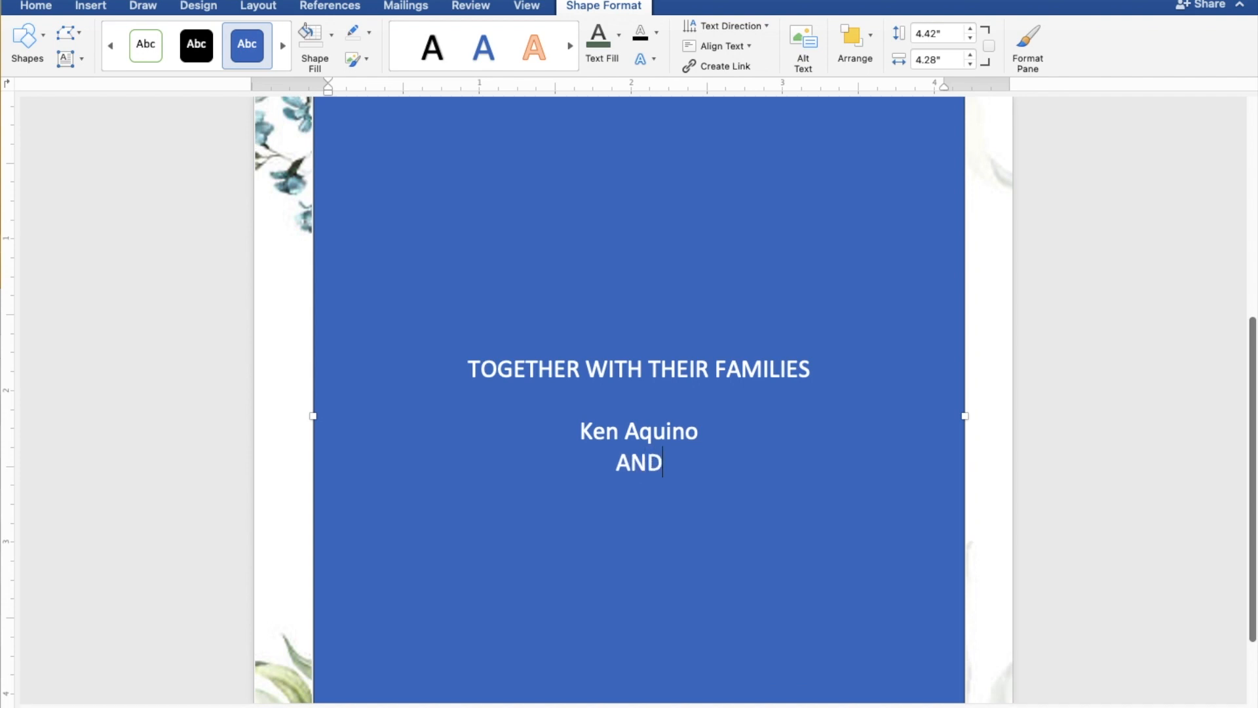
key(Return)
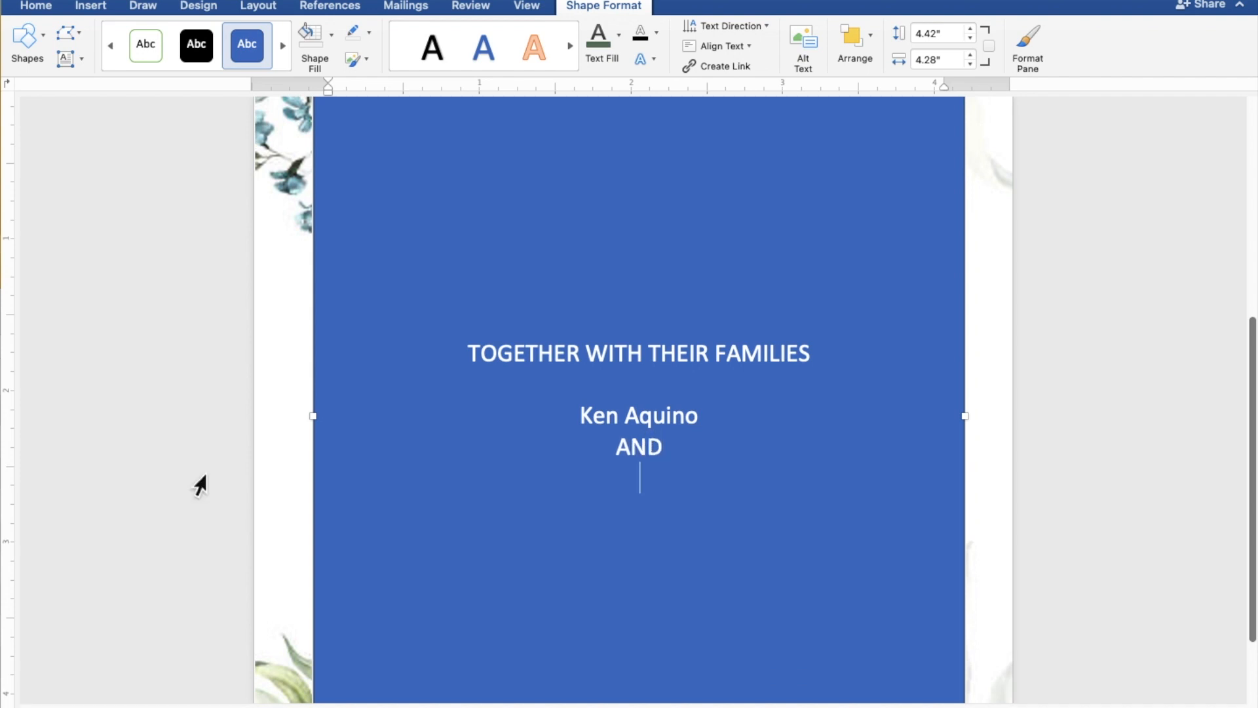
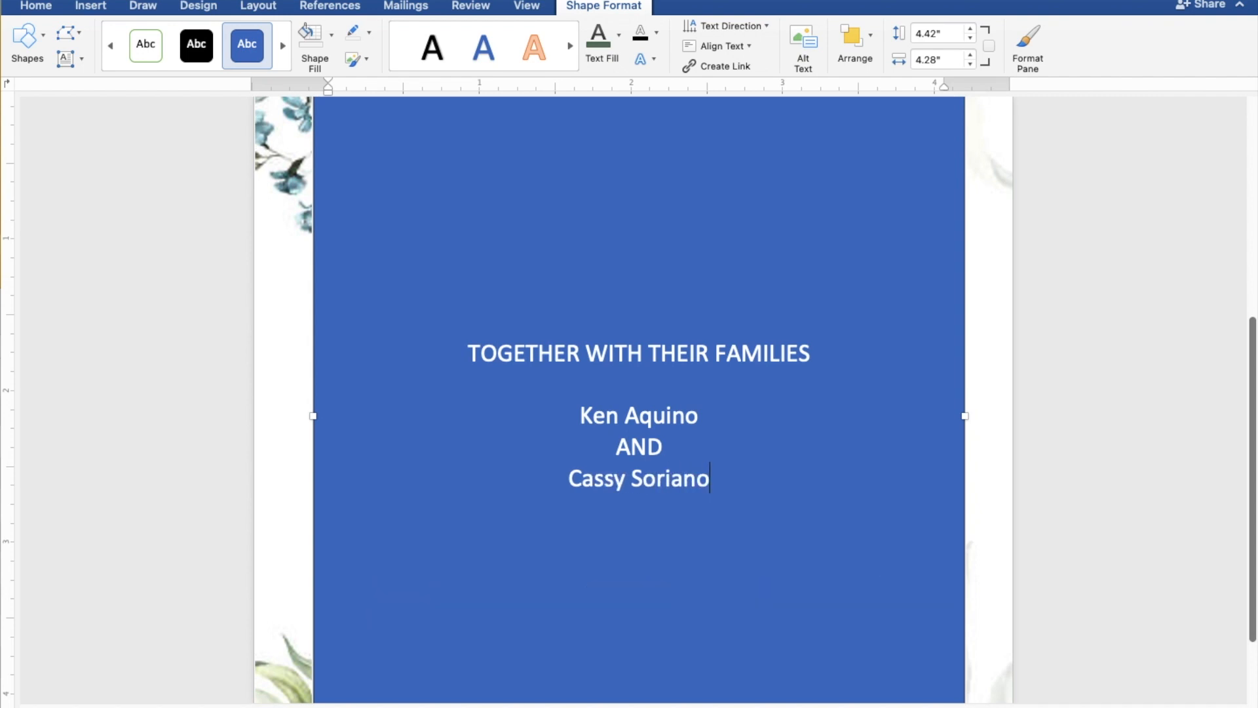
- Enter the bride's full name under "AND", followed by a blank line
key(Return)
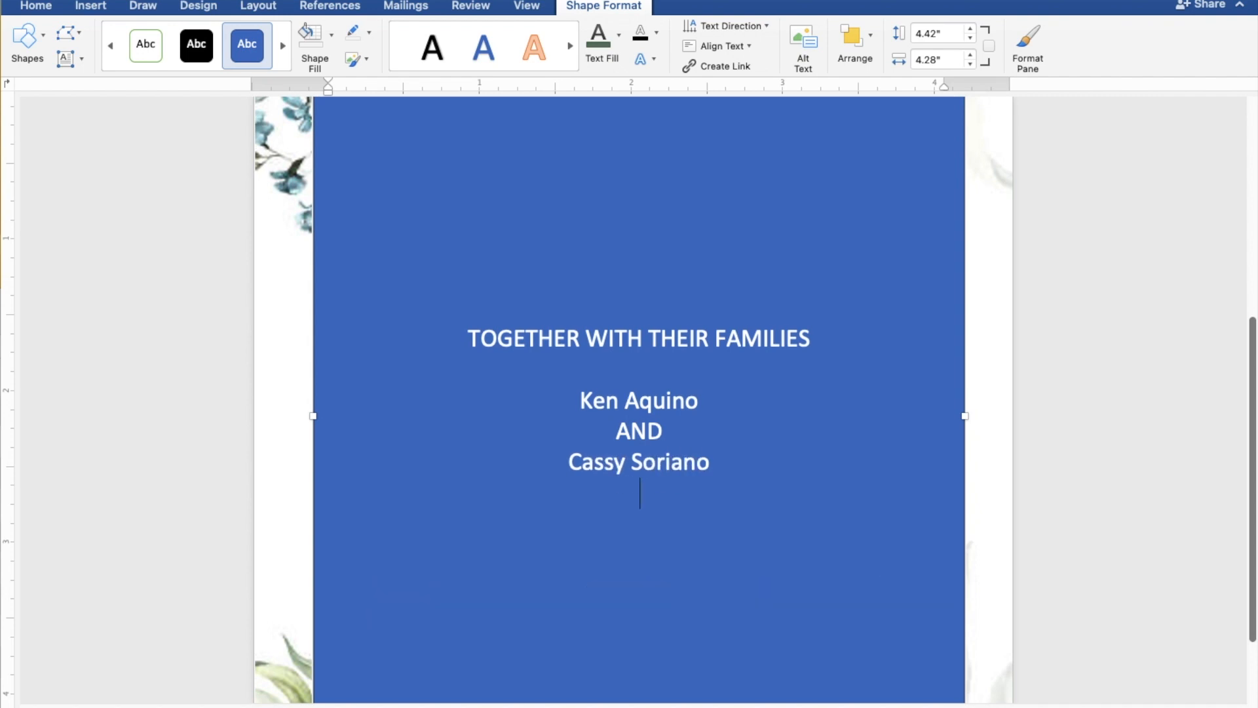
key(Return)
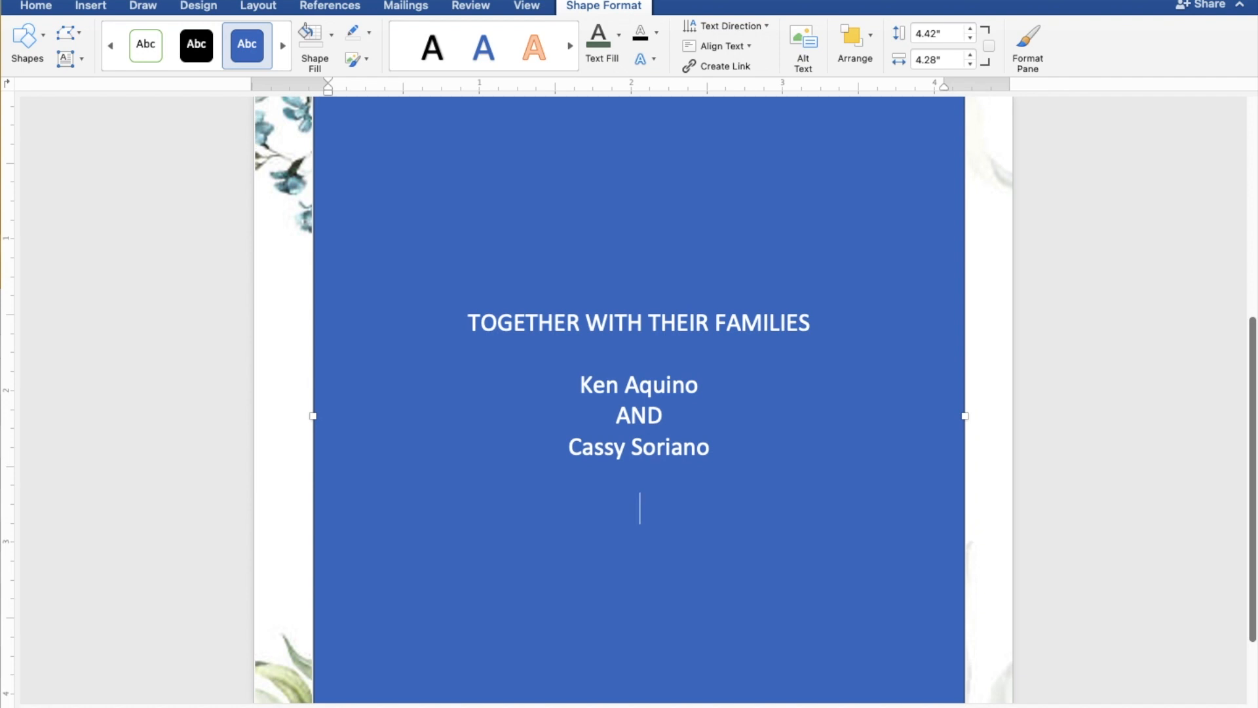
- Add the line "REQUEST THE PLEASURE OF YOUR PRESENCE" to the rectangle's text, two lines below the bride's name
text(REQUEST T)
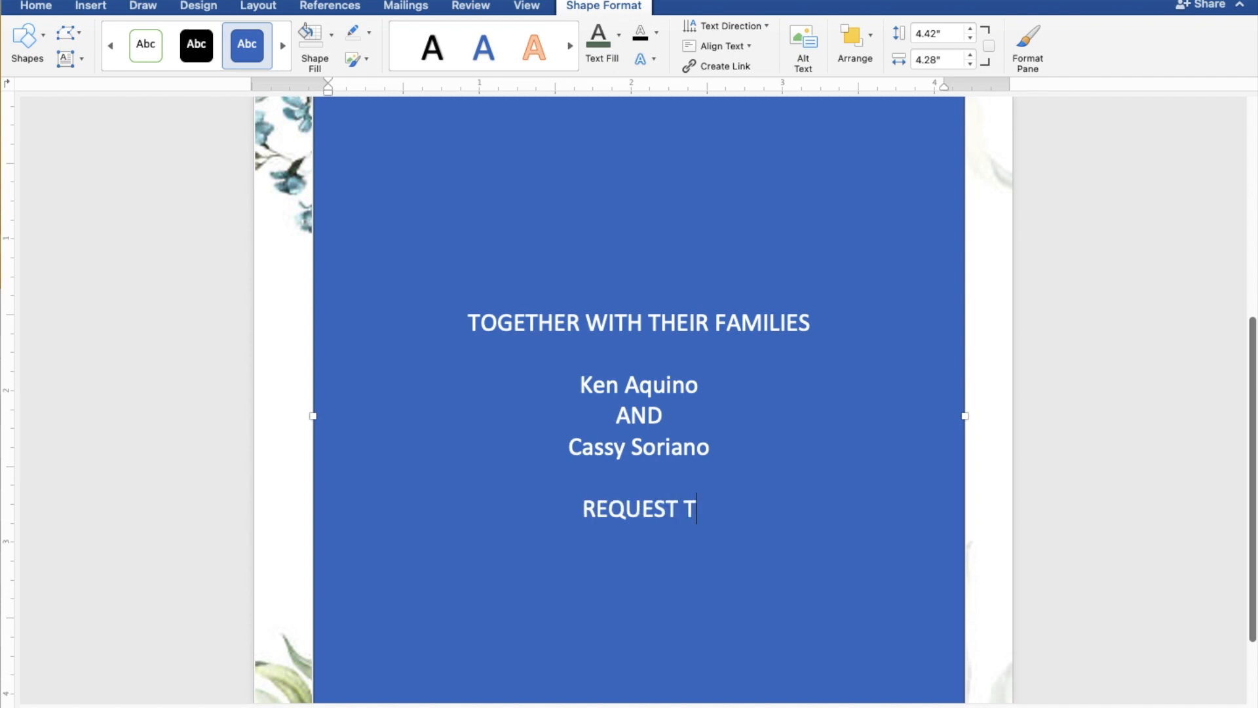
text(HE)
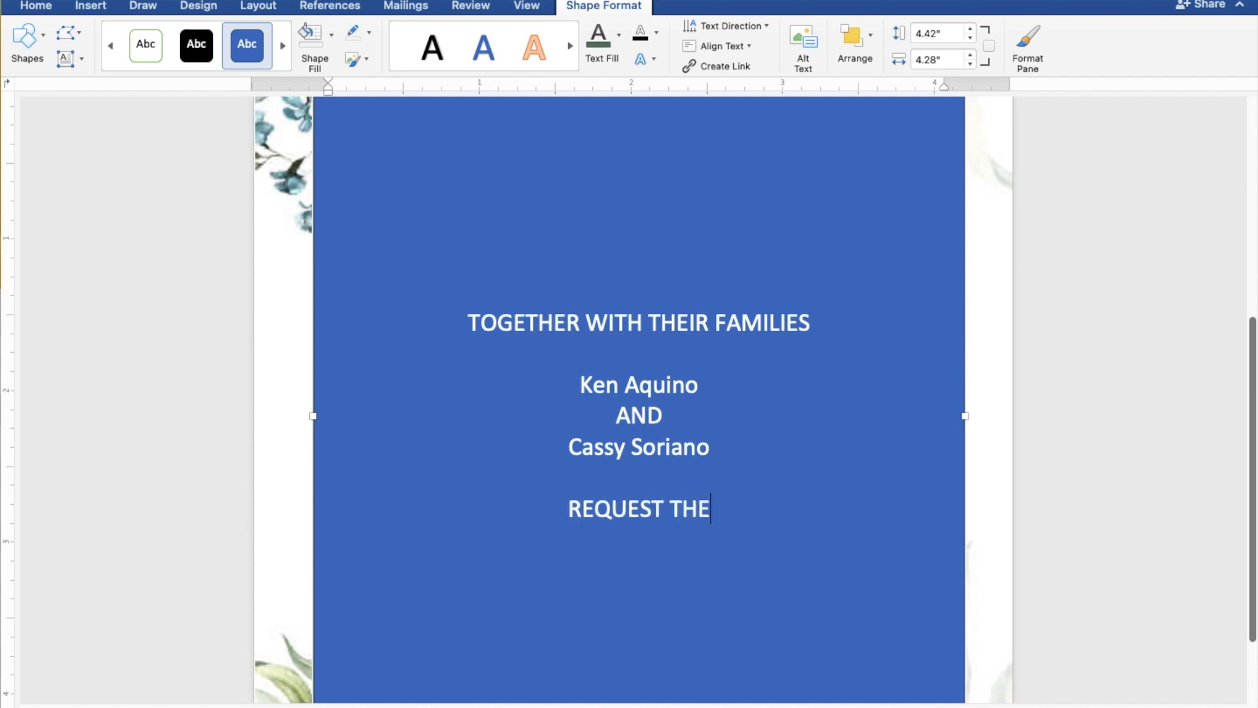
text( PL)
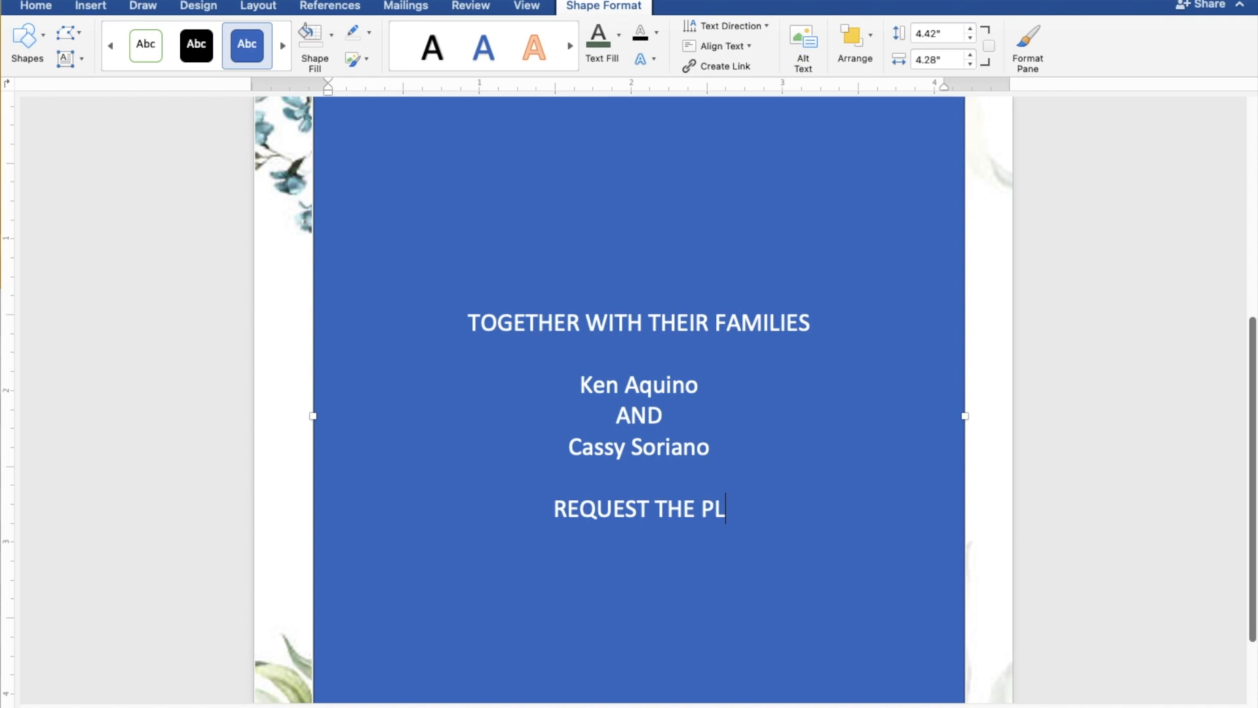
text(EASURE)
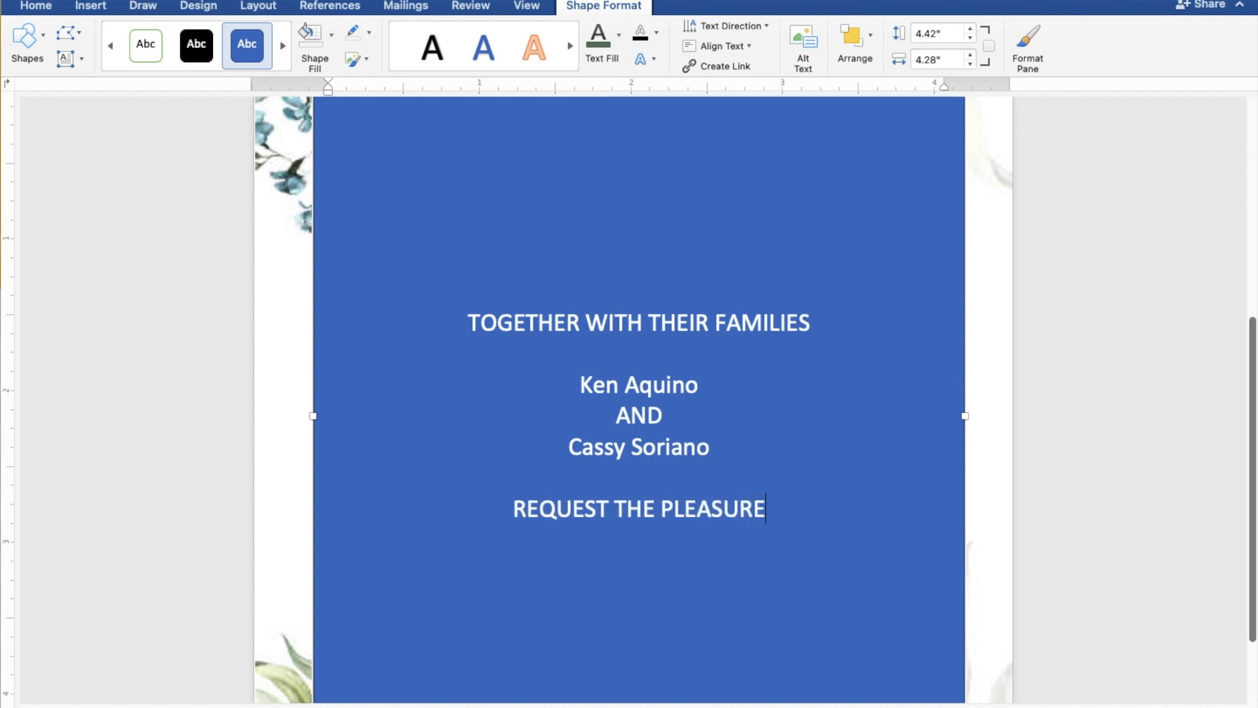
text( OF)
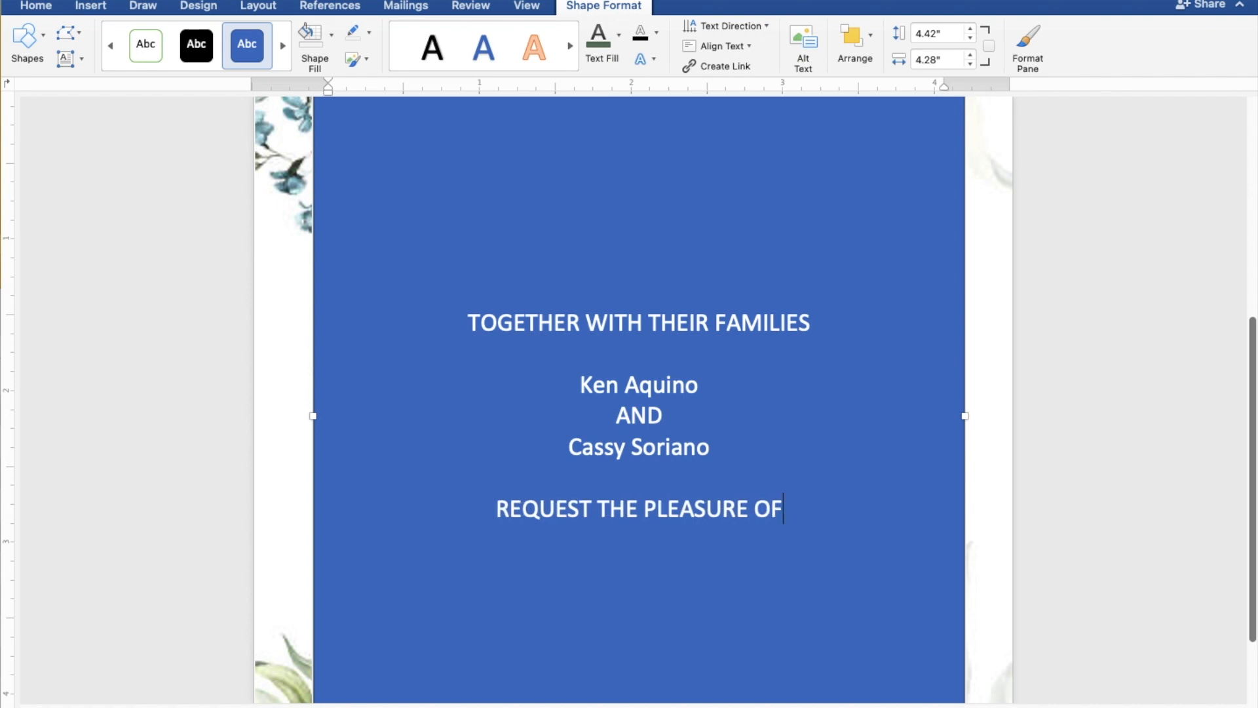
text( YO)
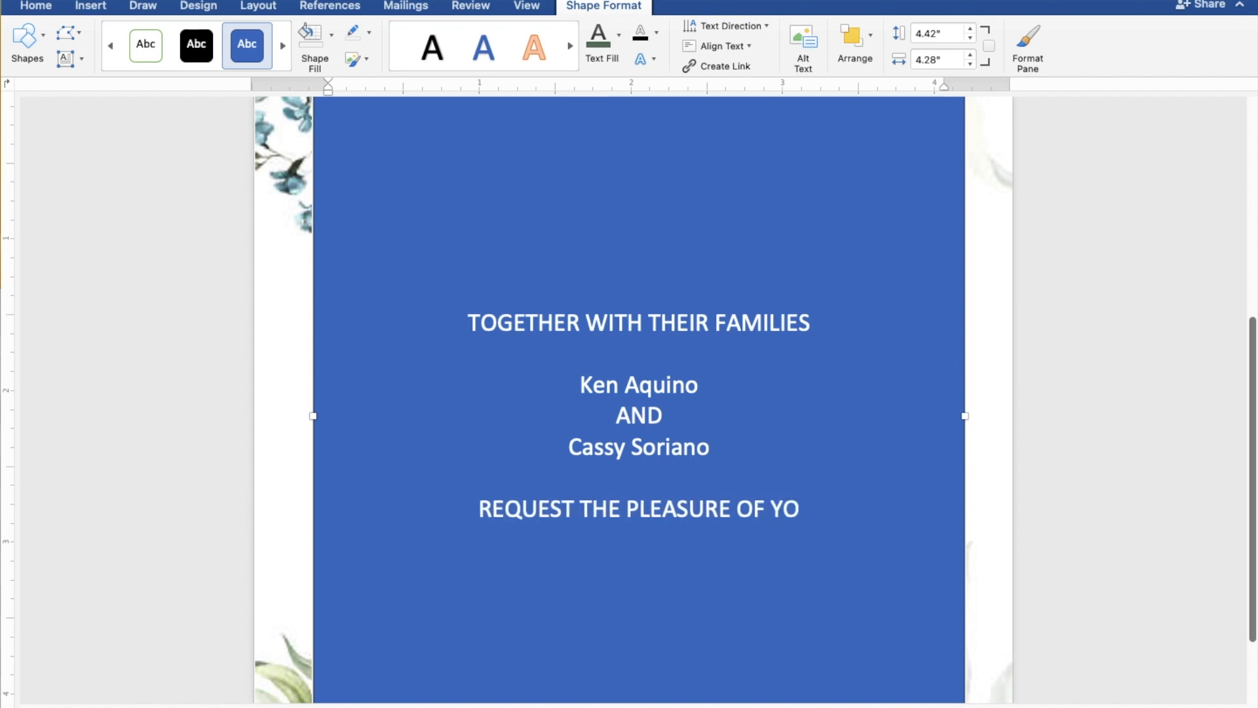
text(UR PRE)
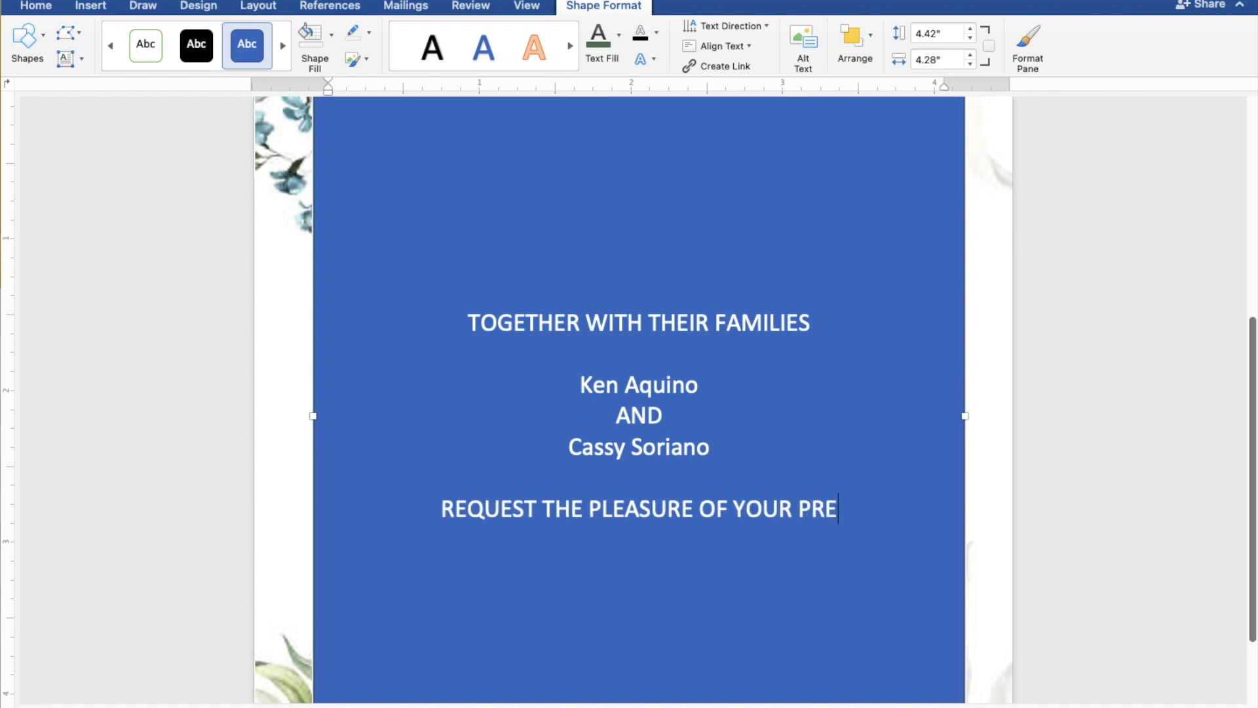
text(SENC)
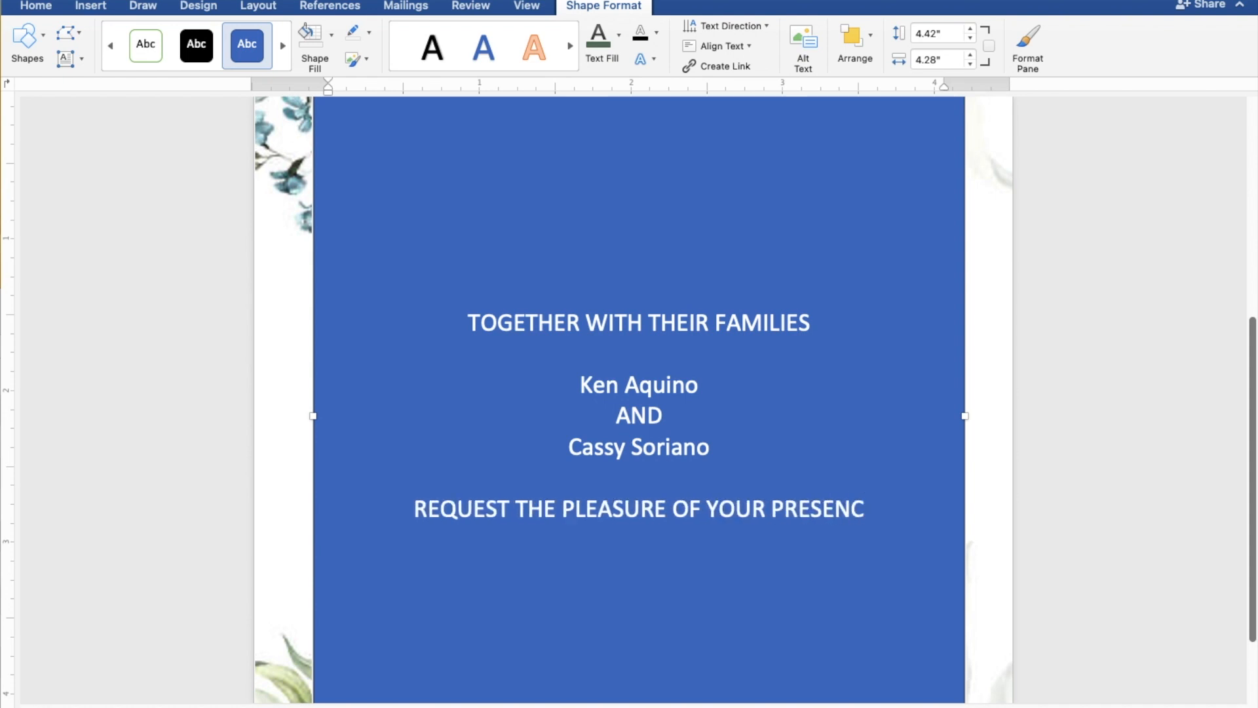
text(E)
key(Return)
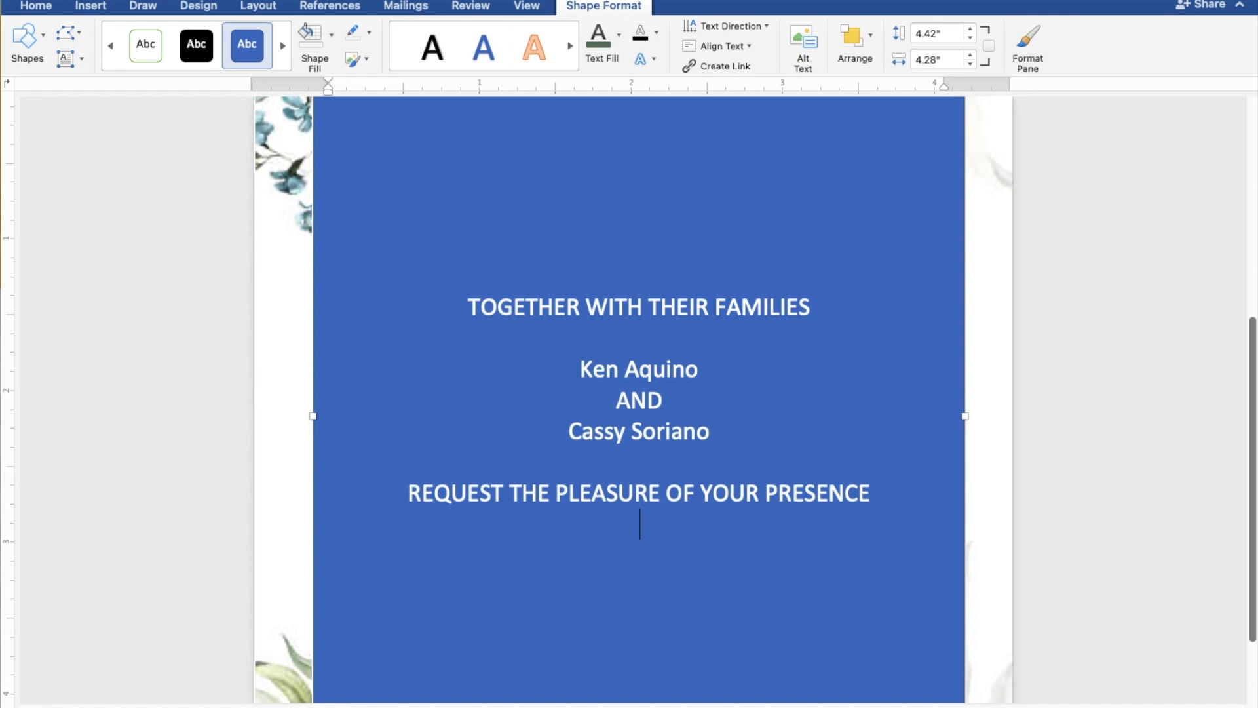
- Add the line "AS THEY JOYFULLY UNITE IN MARRIAGE" under the request line, followed by a blank line
text(AS THE)
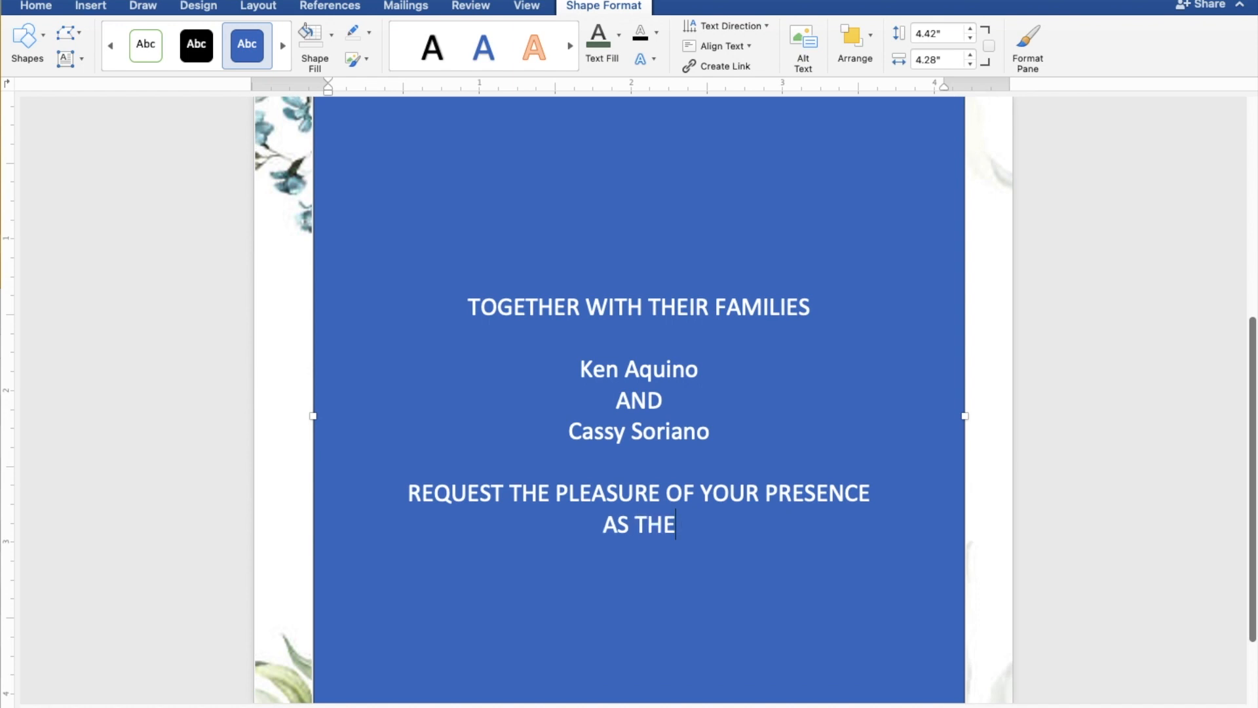
text(Y J)
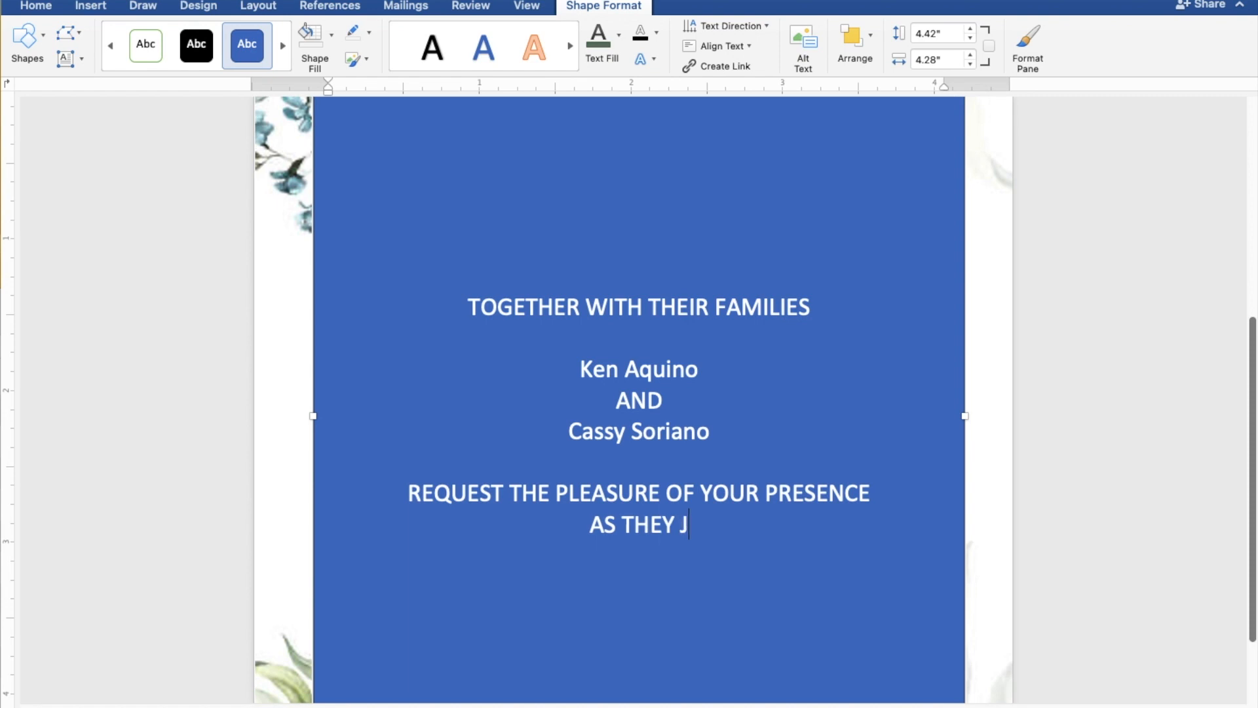
text(OYF)
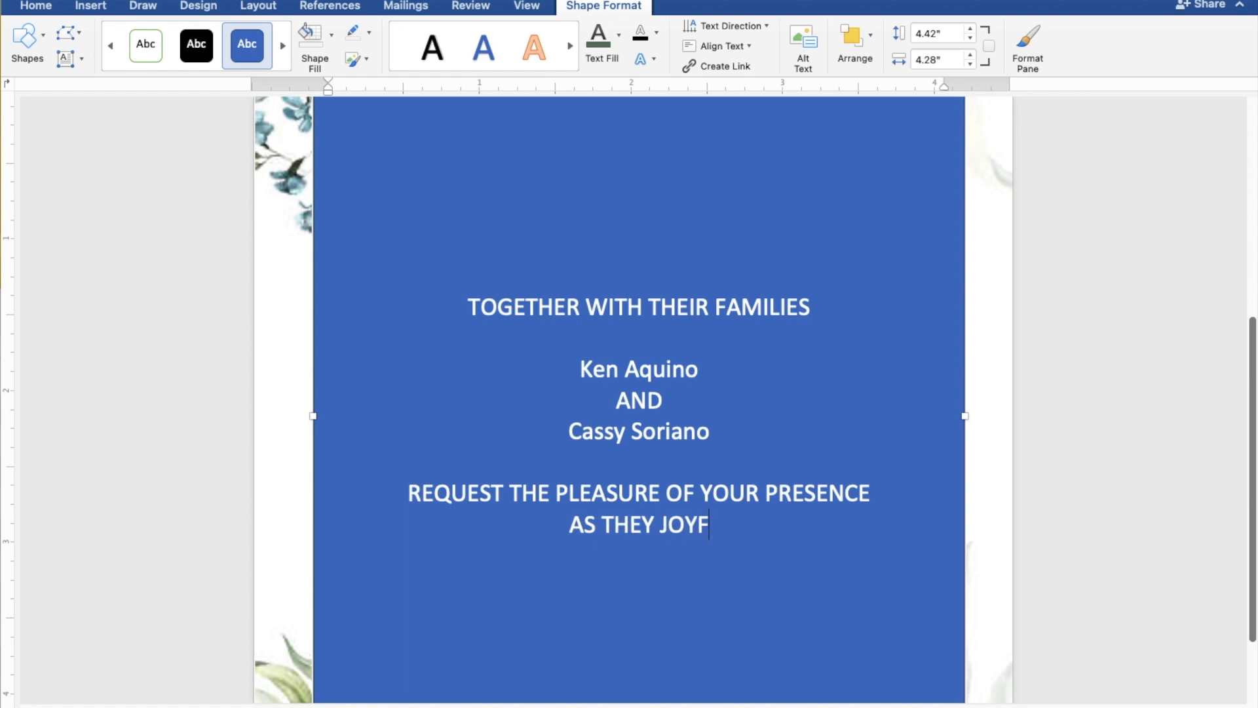
text(ULL)
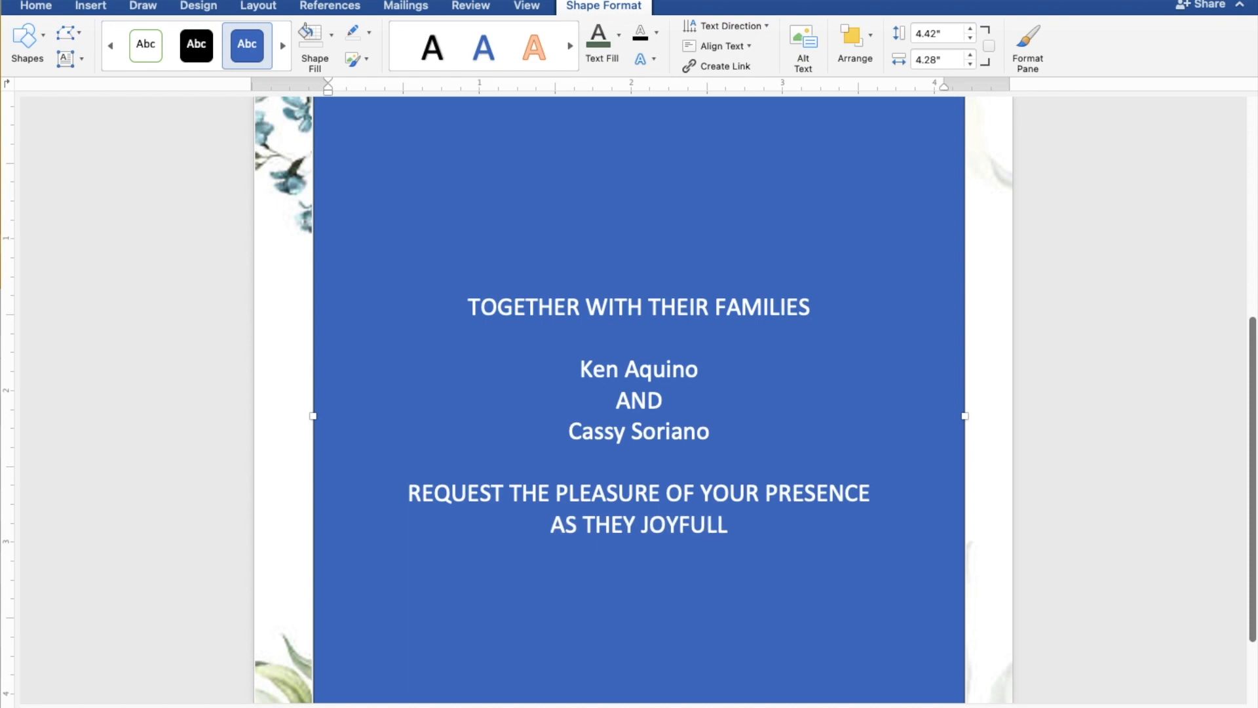
text(Y U)
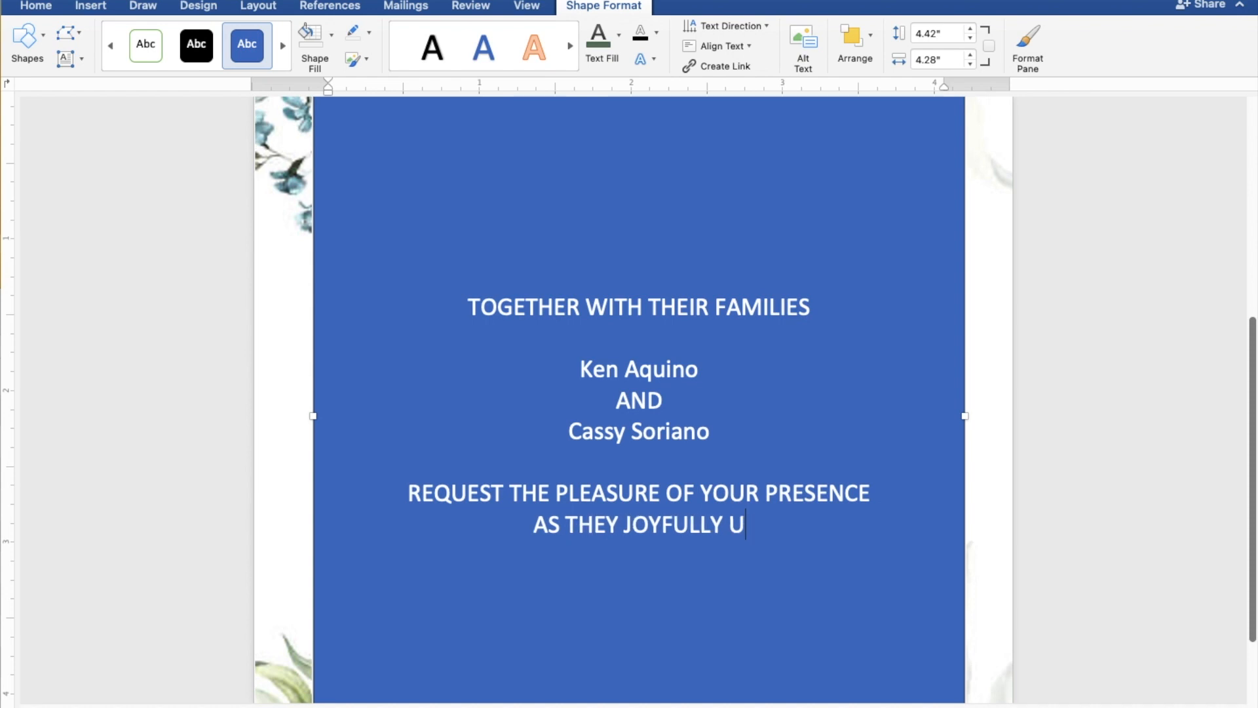
text(NIT)
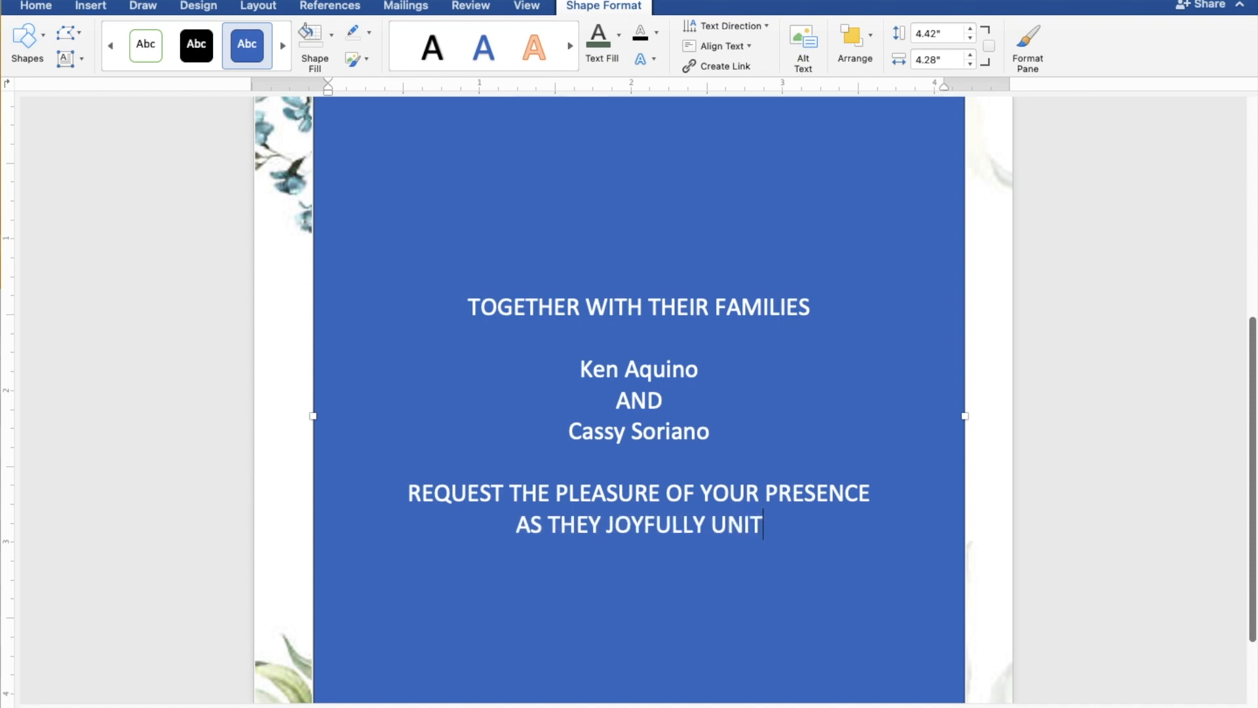
text(E I)
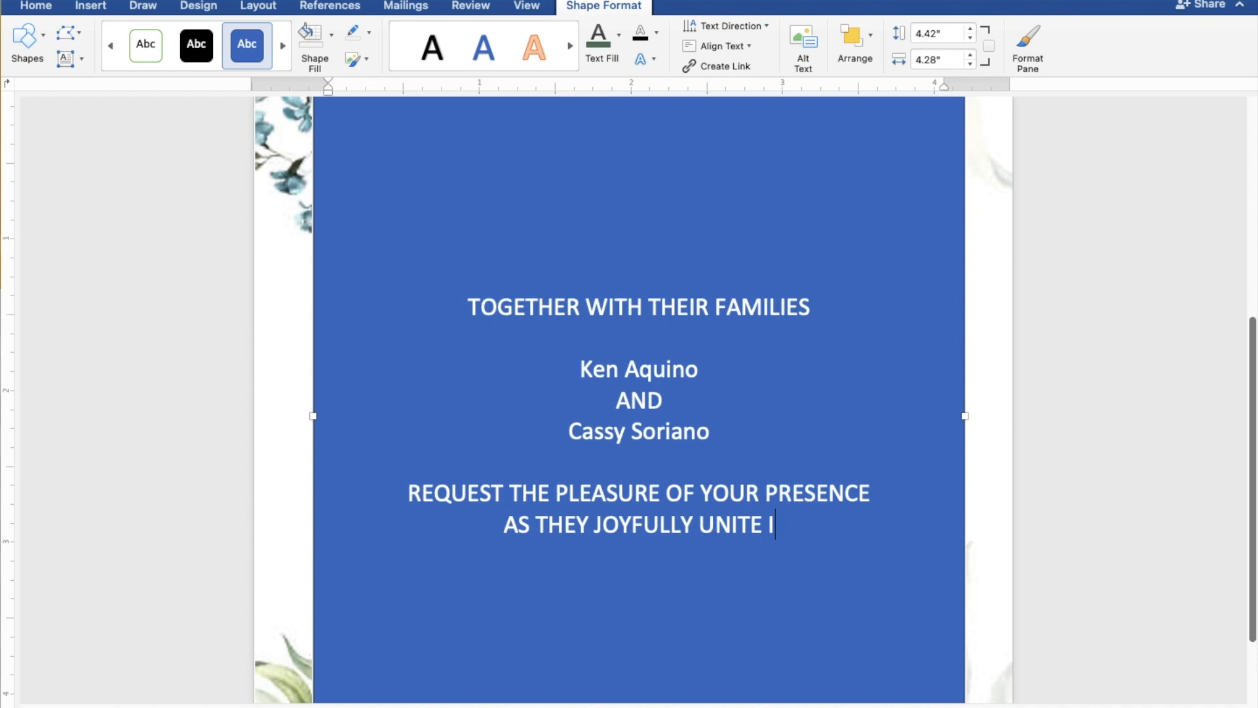
text(N M)
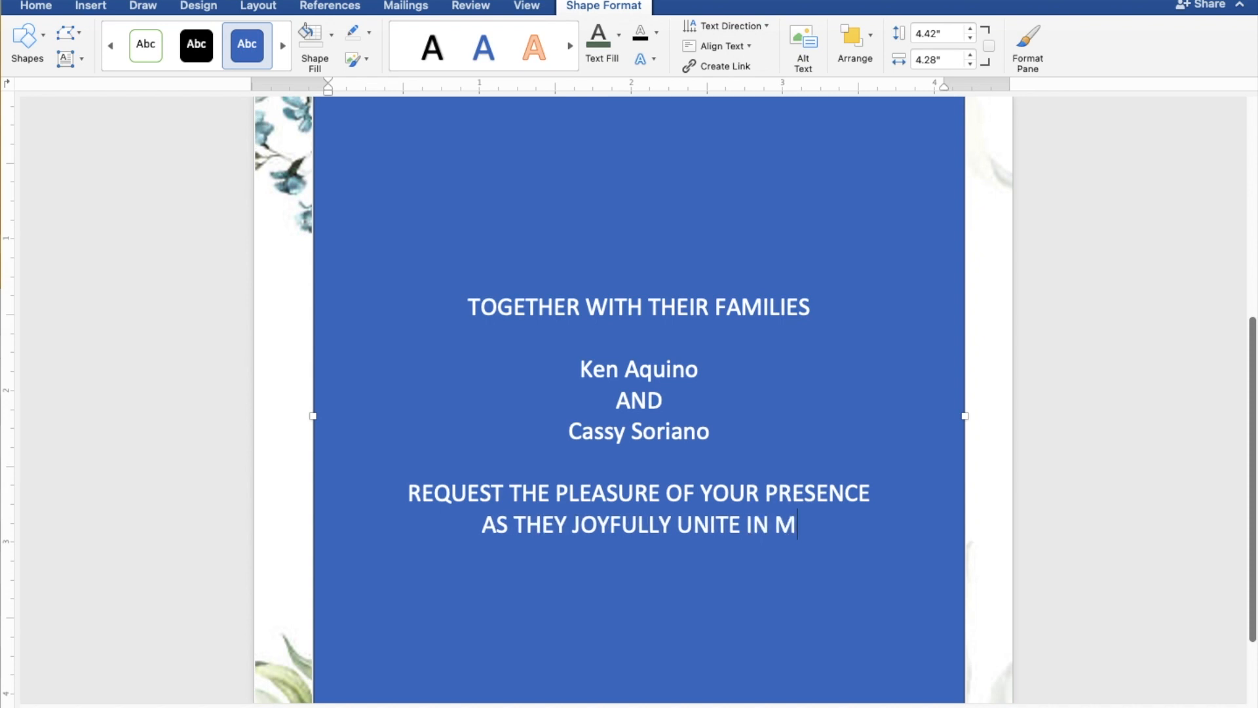
text(ARR)
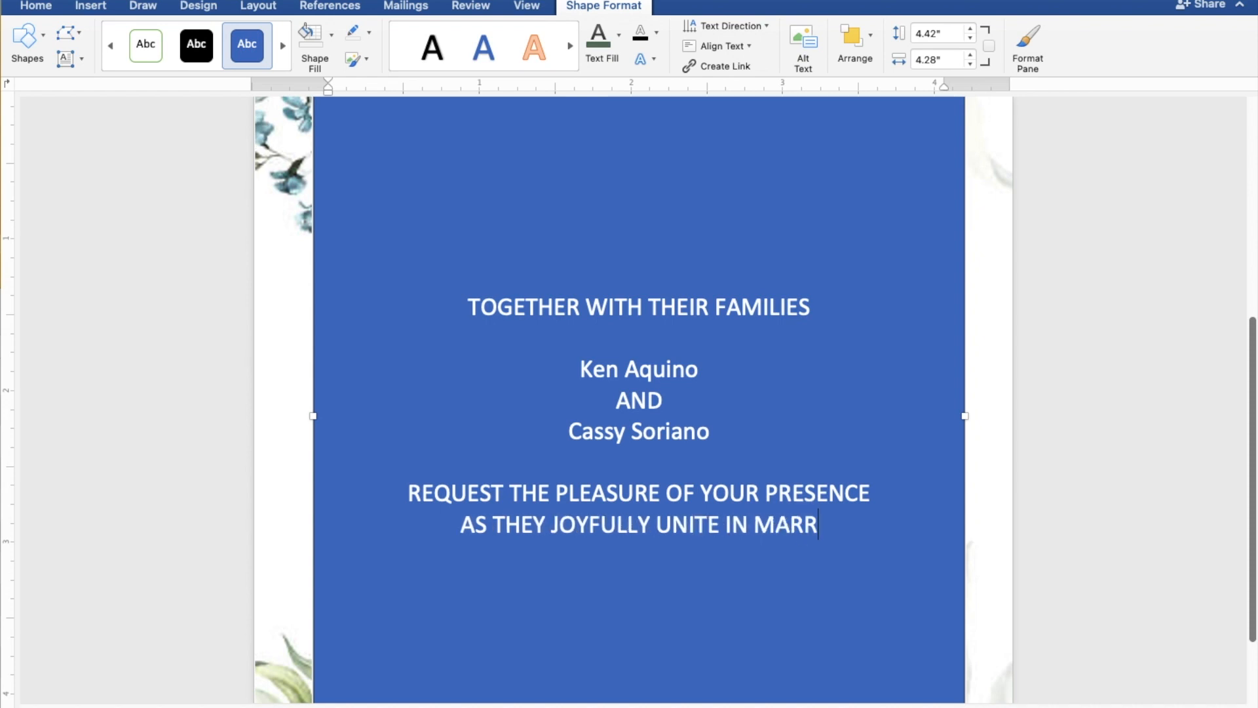
text(IAGE)
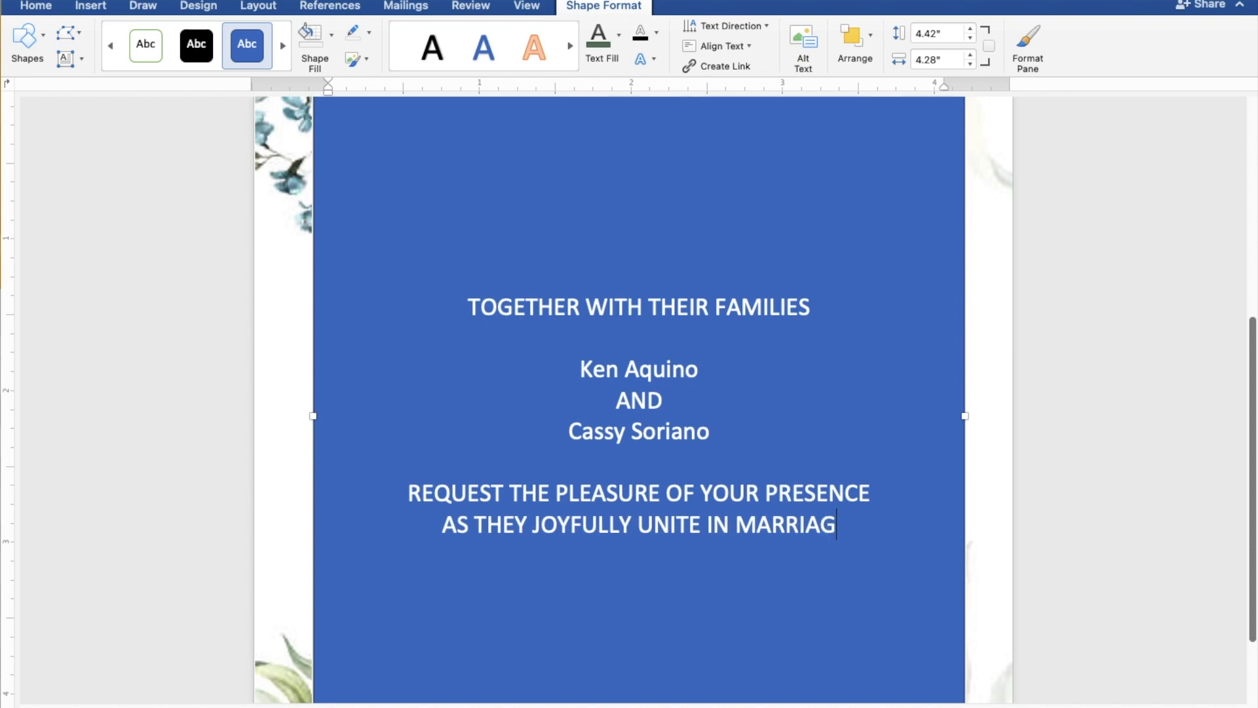
key(Return)
key(Return)
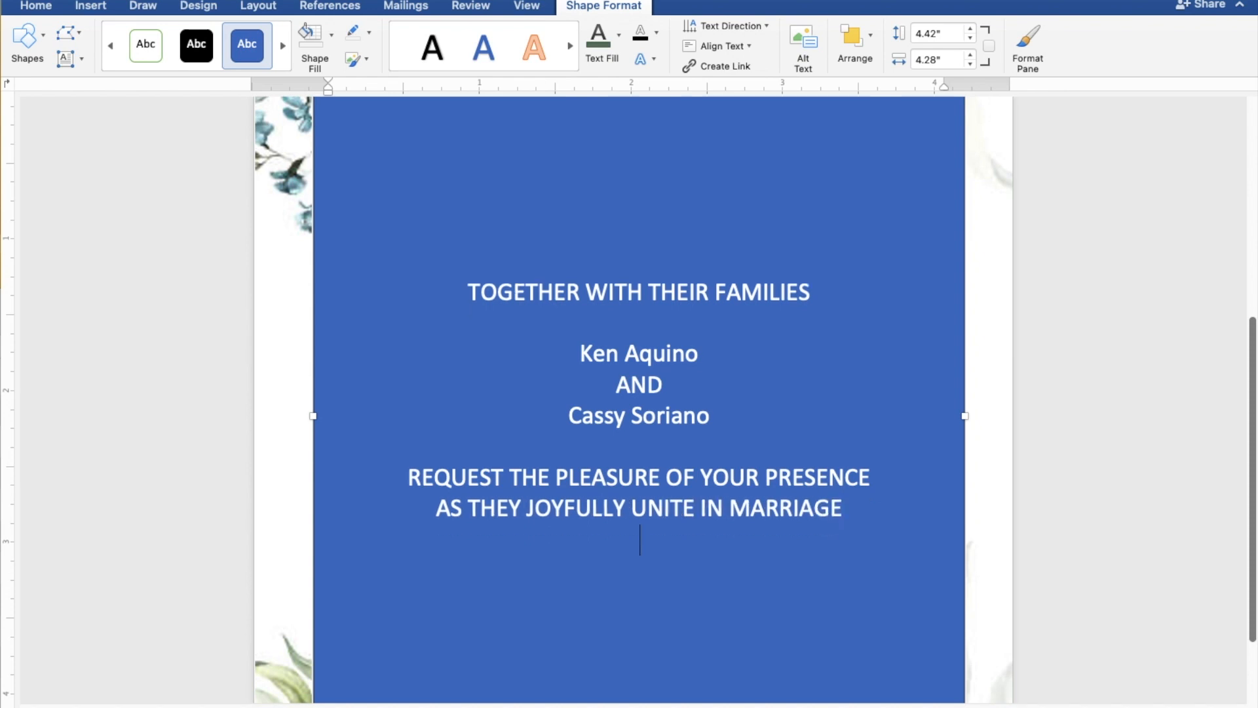
- Enter the wedding day and date as "SUNDAY | JULY 30, 2023" below the blank line
text(SUNDAY)
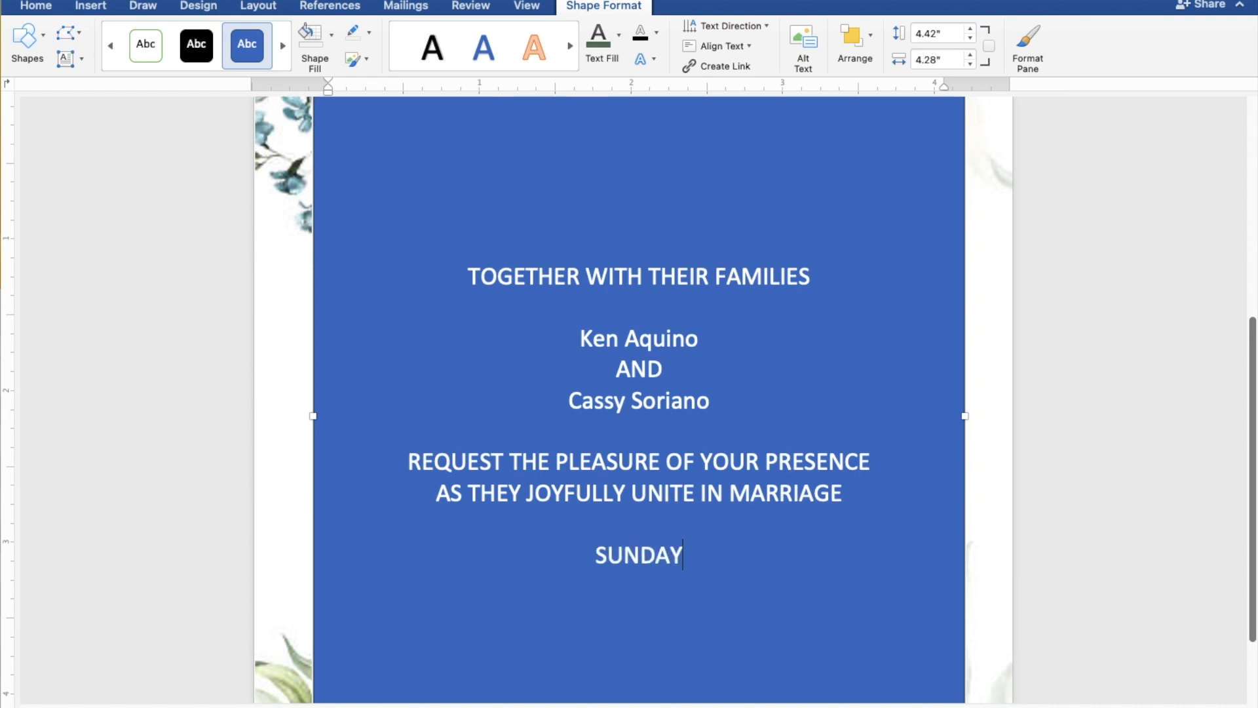
text( |)
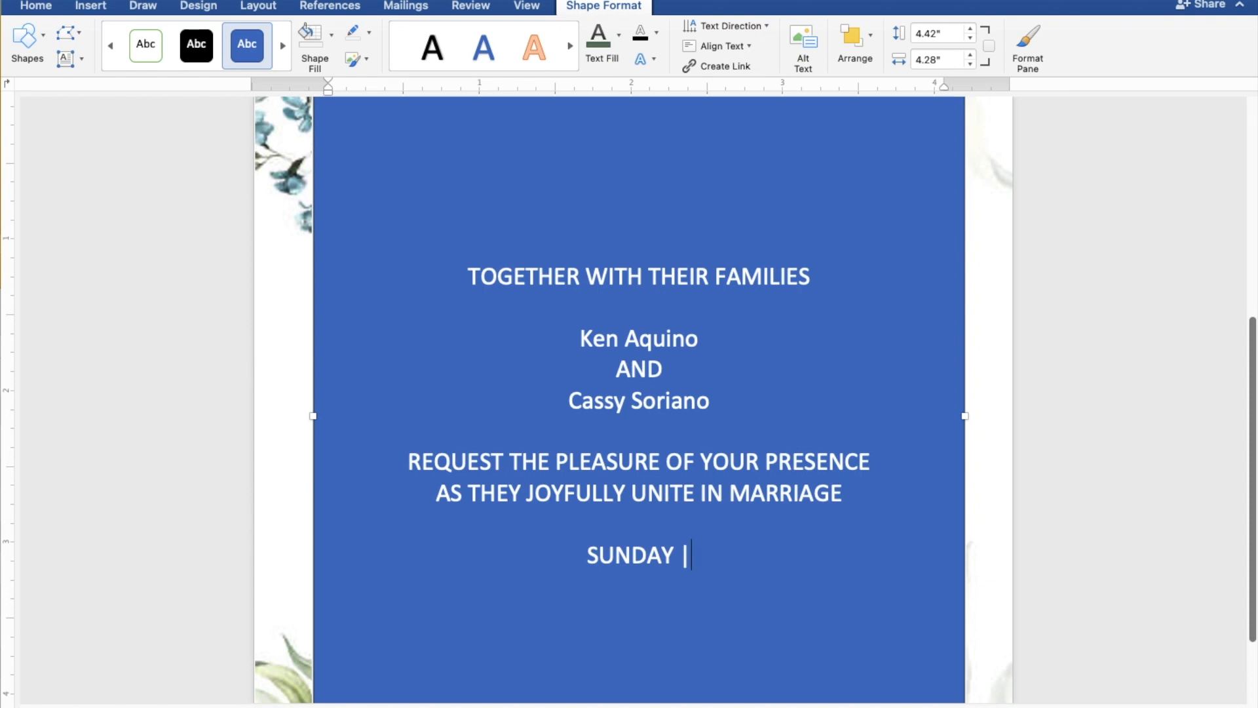
text( J)
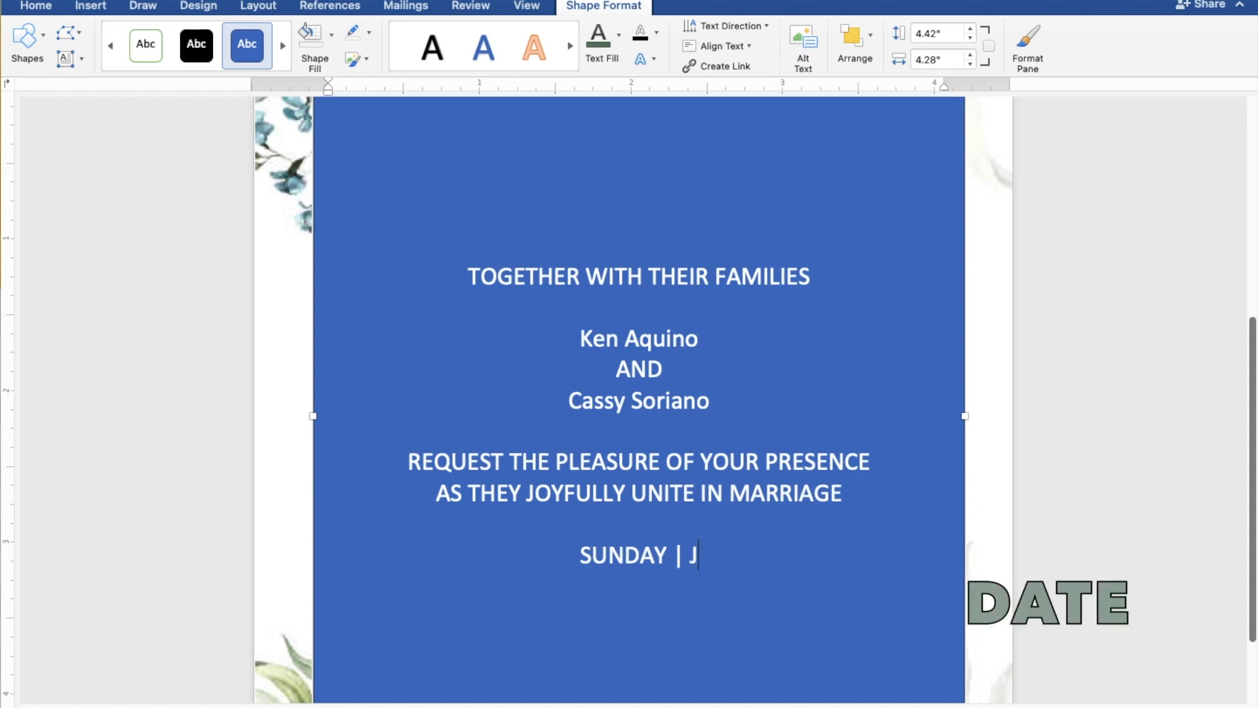
text(ULY)
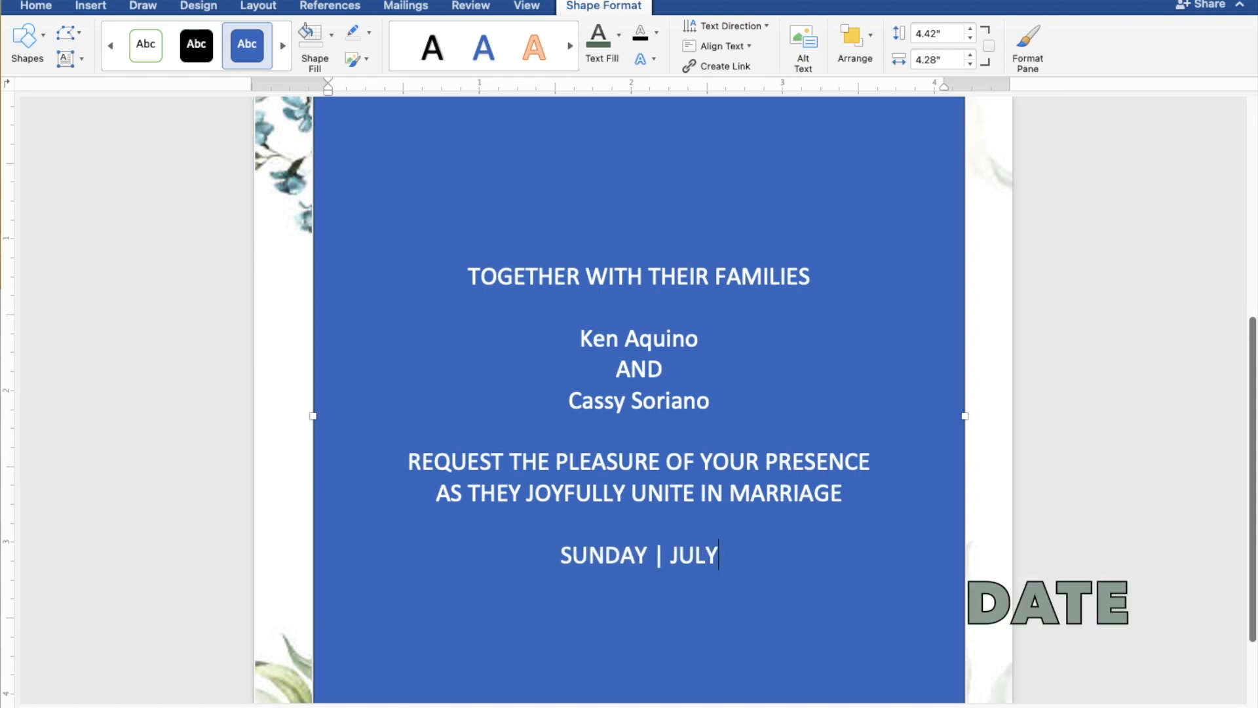
text( 30,)
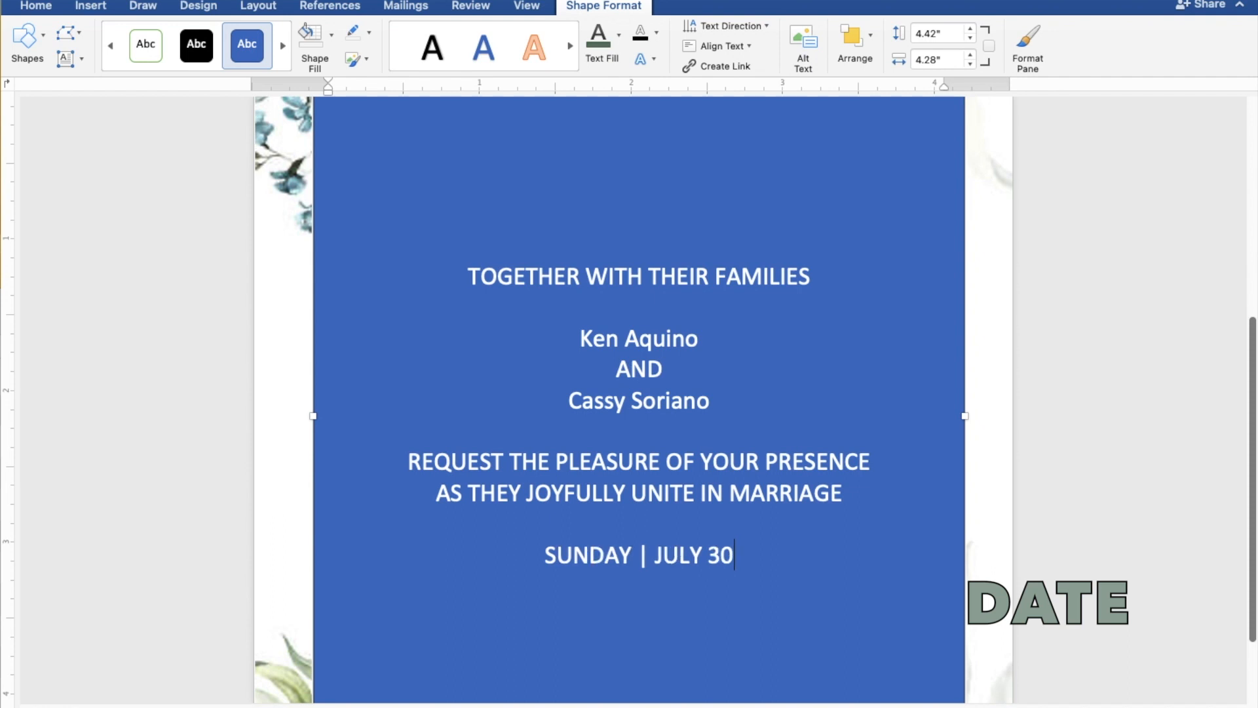
text(2)
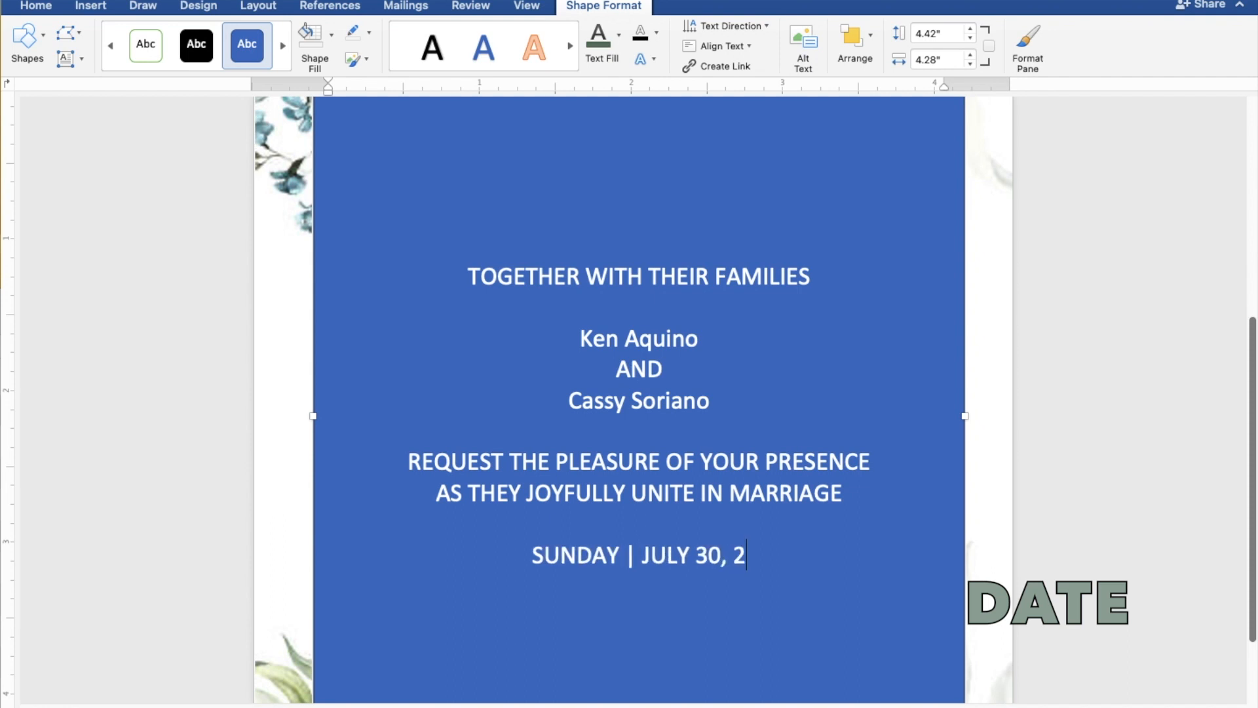
text(023)
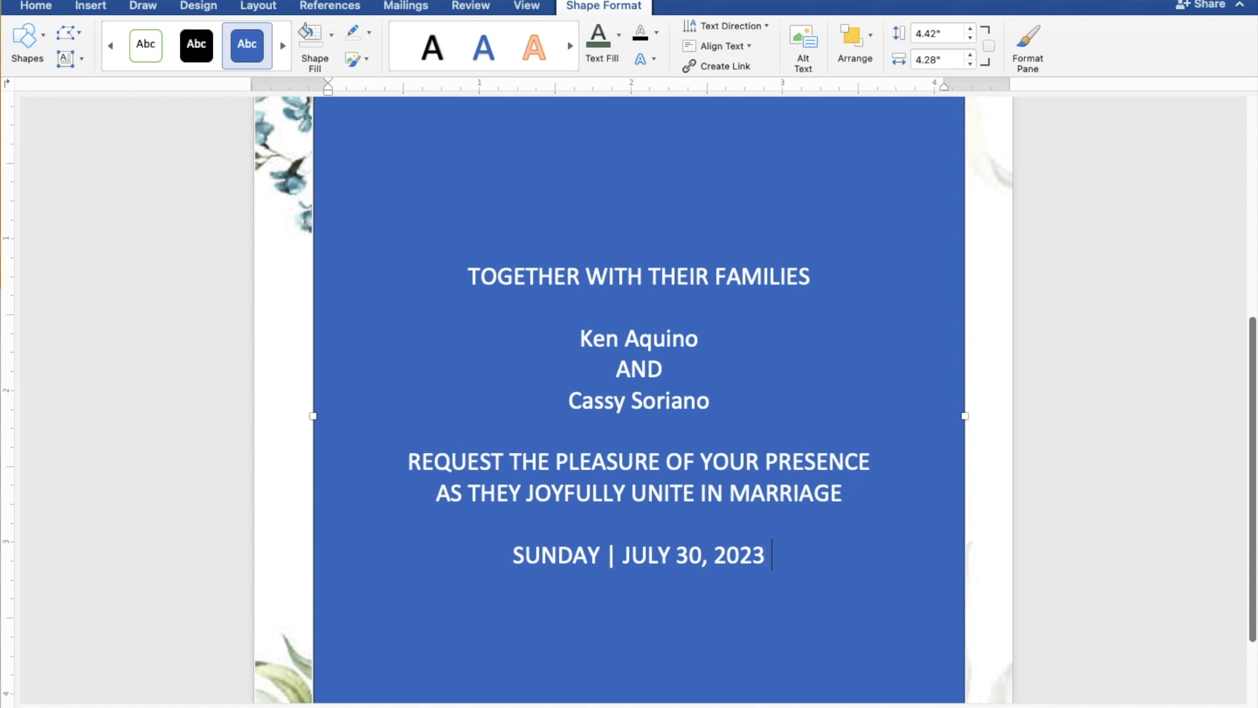
text( | )
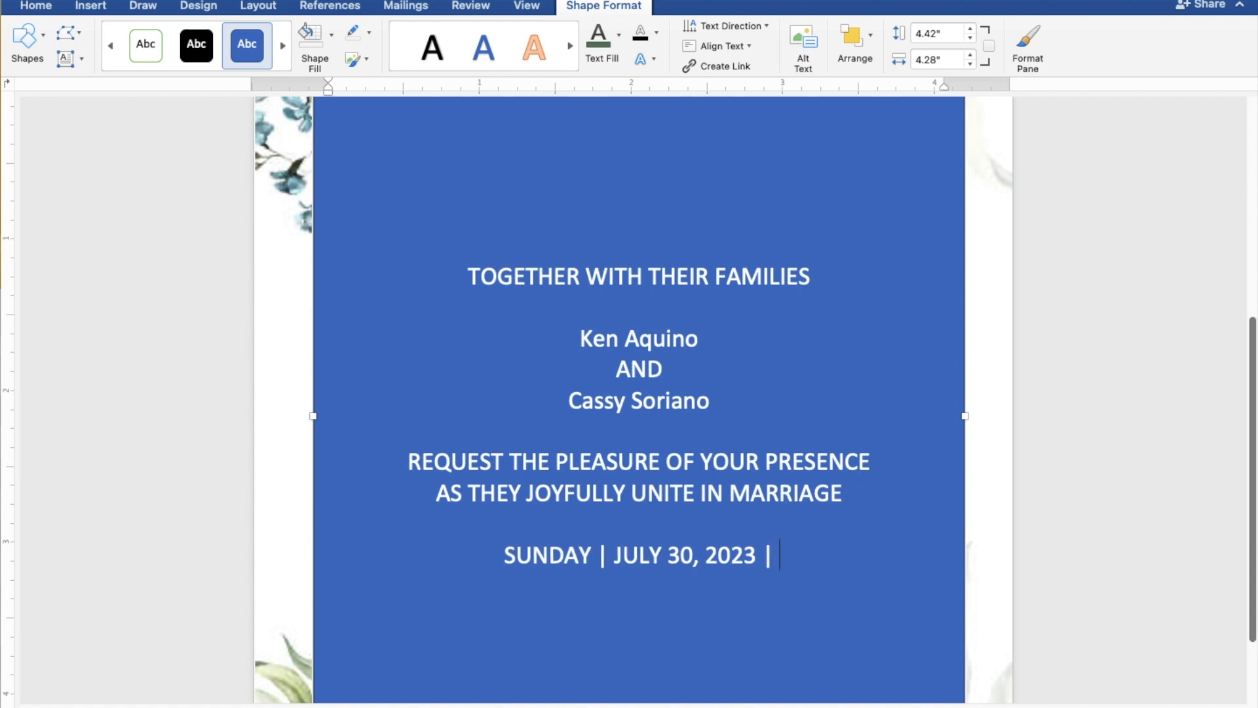
text(10)
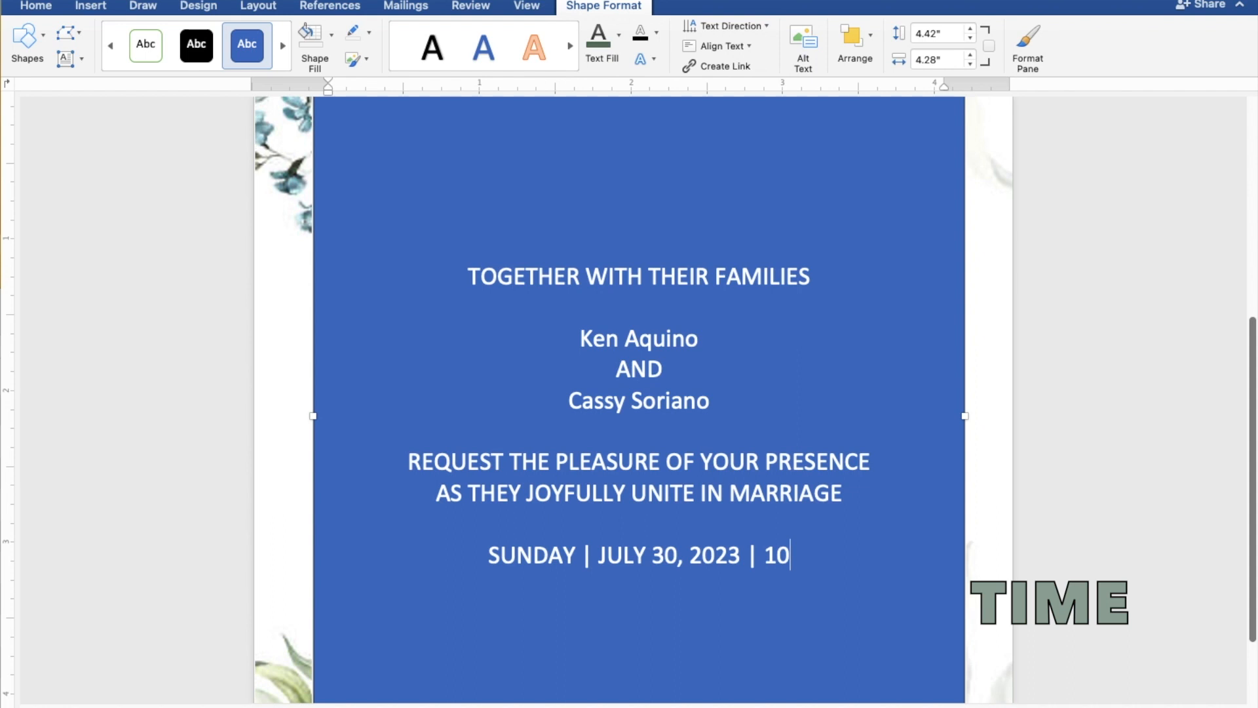
text(:00)
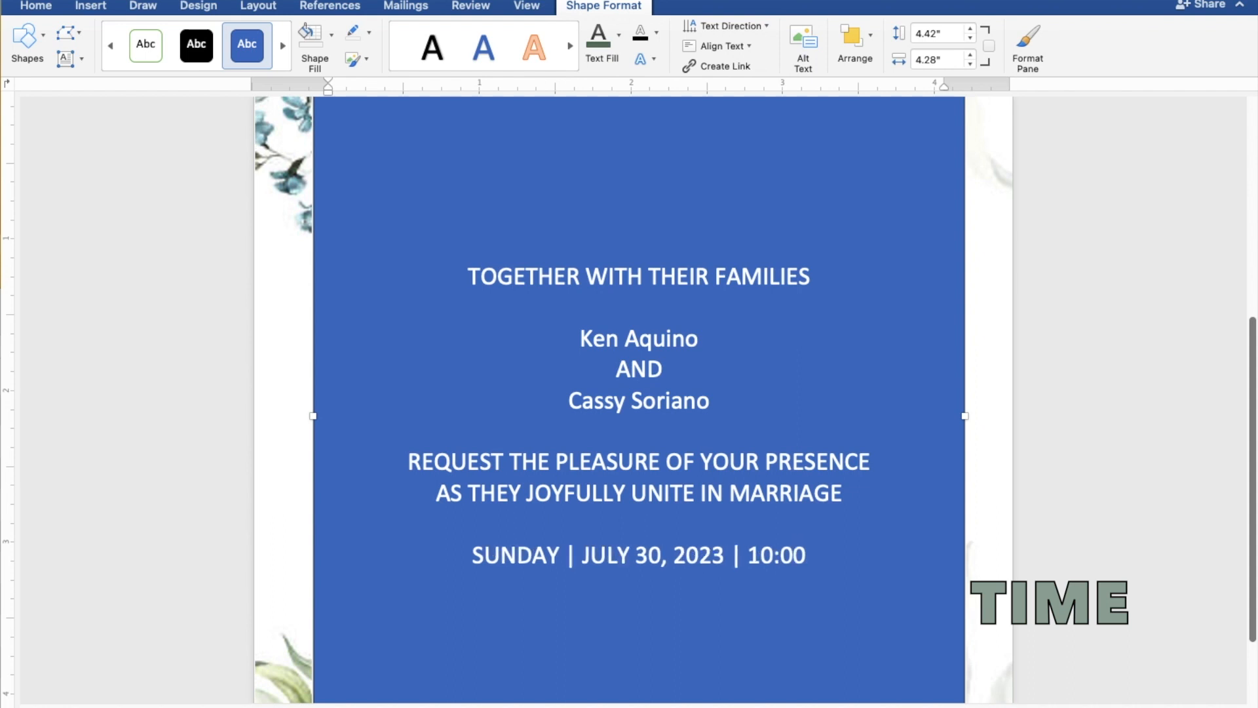
text( A)
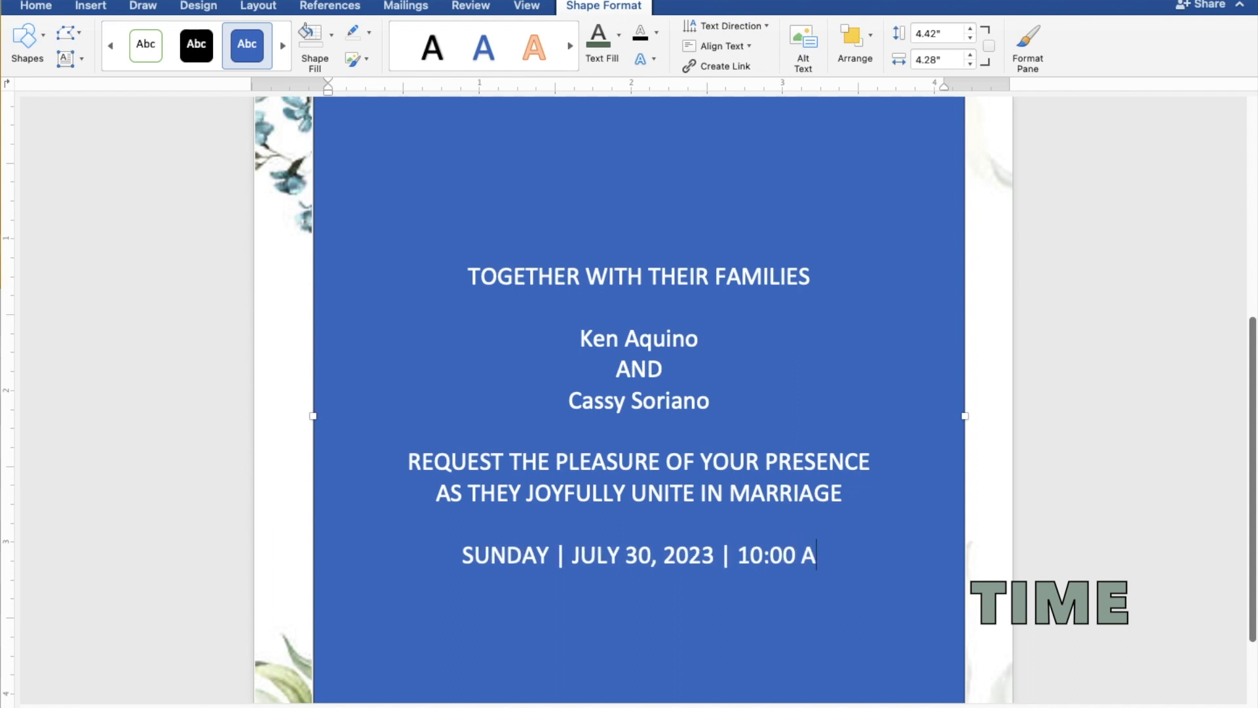
text(.M.)
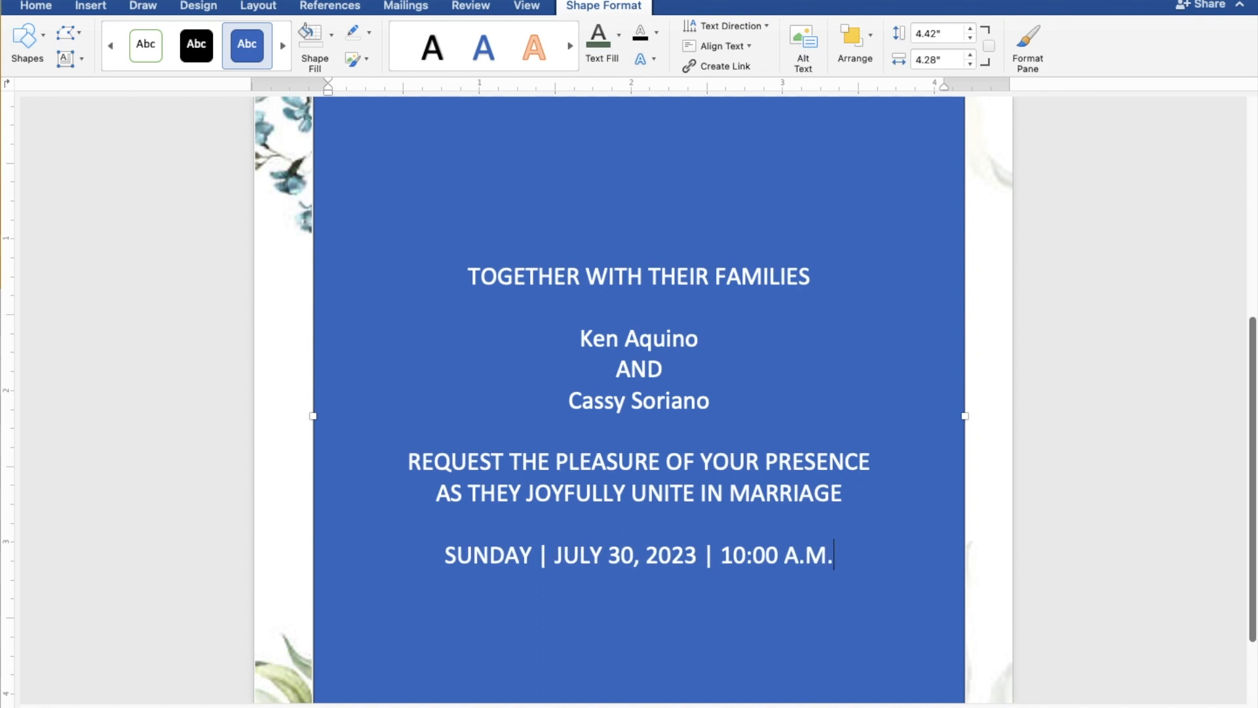
- Append "| 10:00 A.M." to the wedding date line and start a new line below it
key(Return)
- Add the church line "ST. THOMAS AQUINAS PARISH CHURCH" under the wedding date and start a new line below it
text(ST.)
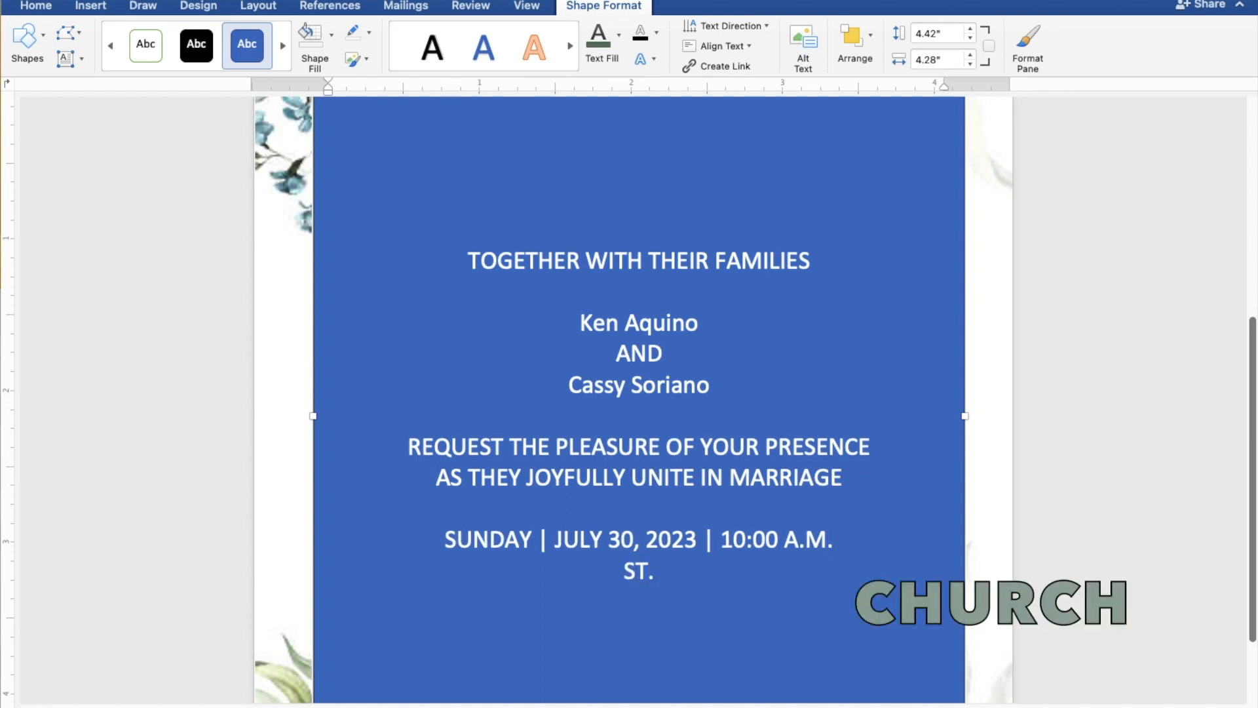
text( THO)
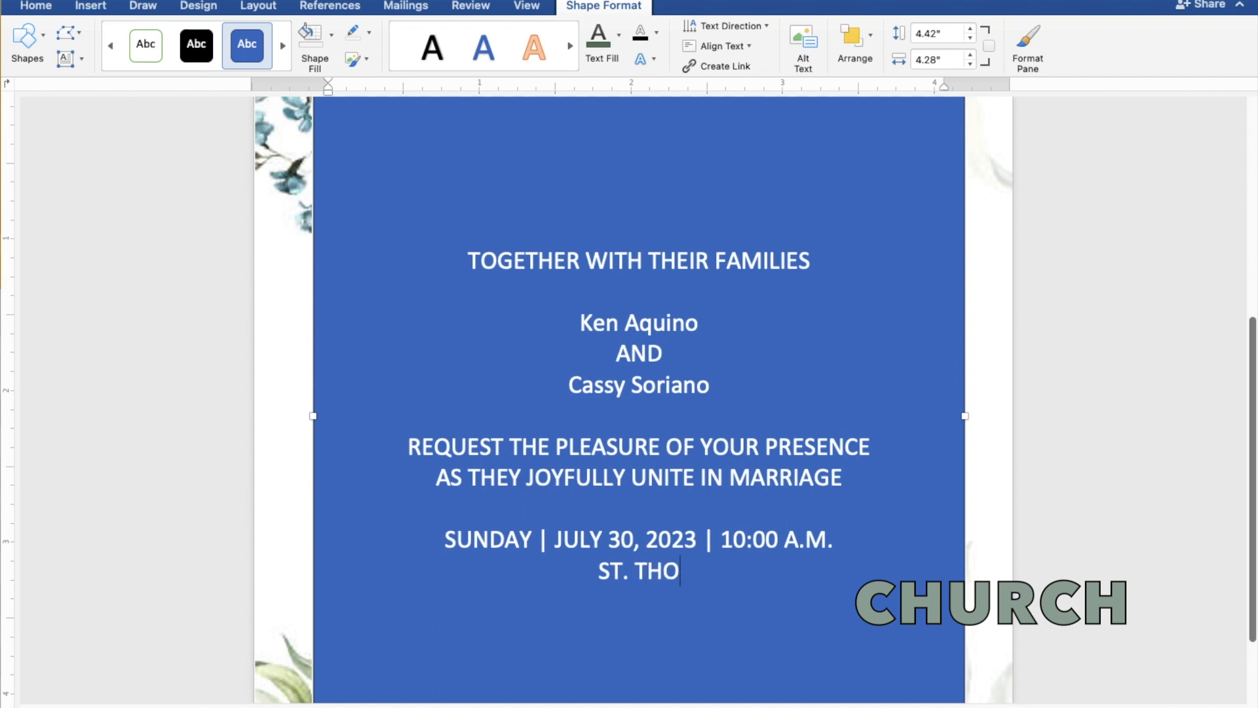
text(MAS)
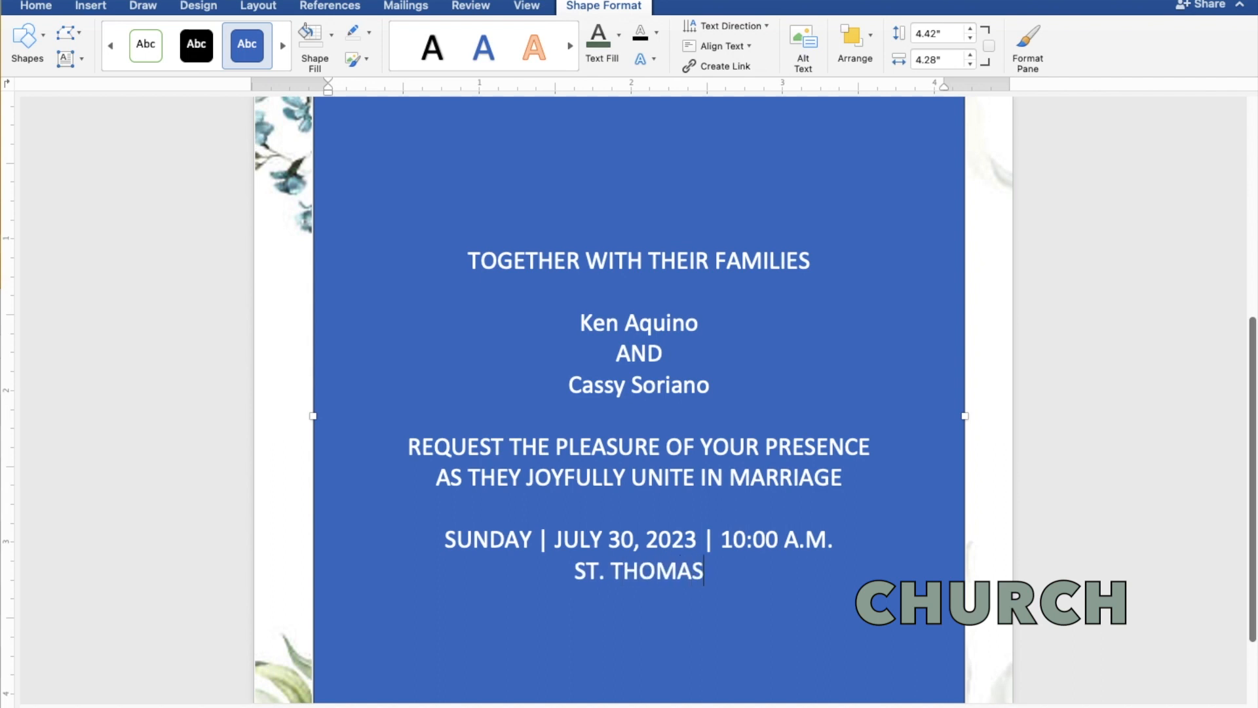
text( AQ)
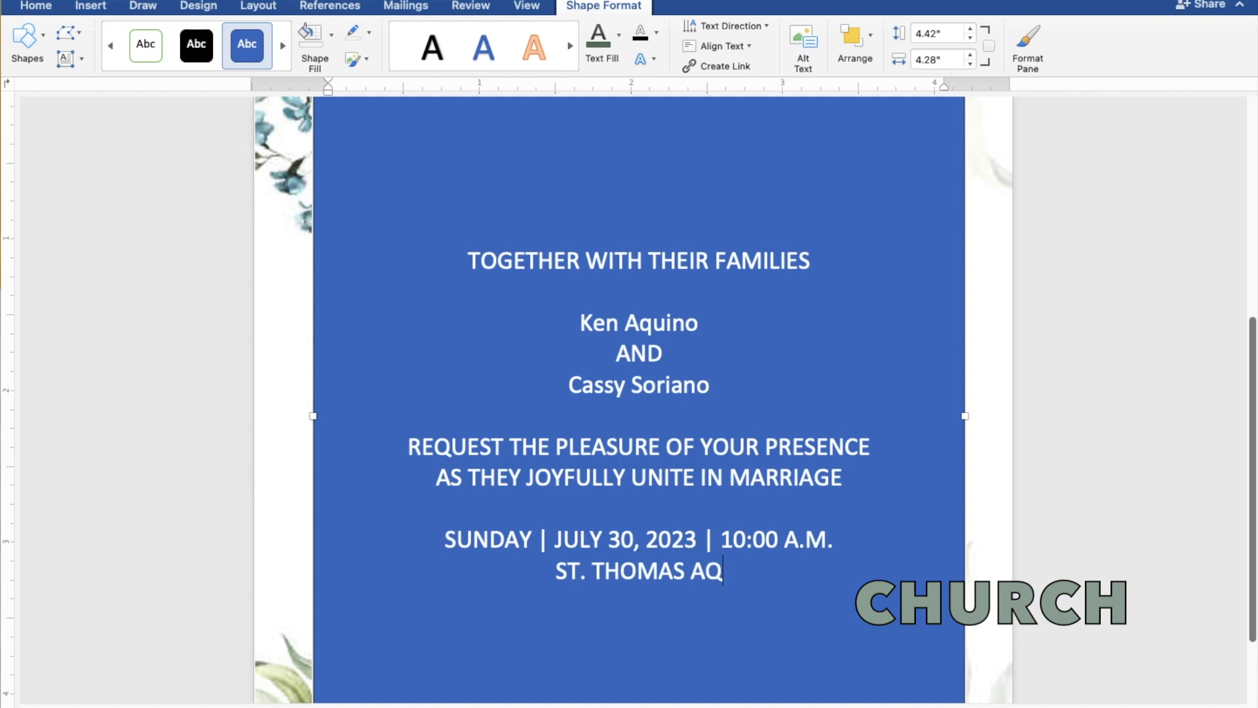
text(UIN)
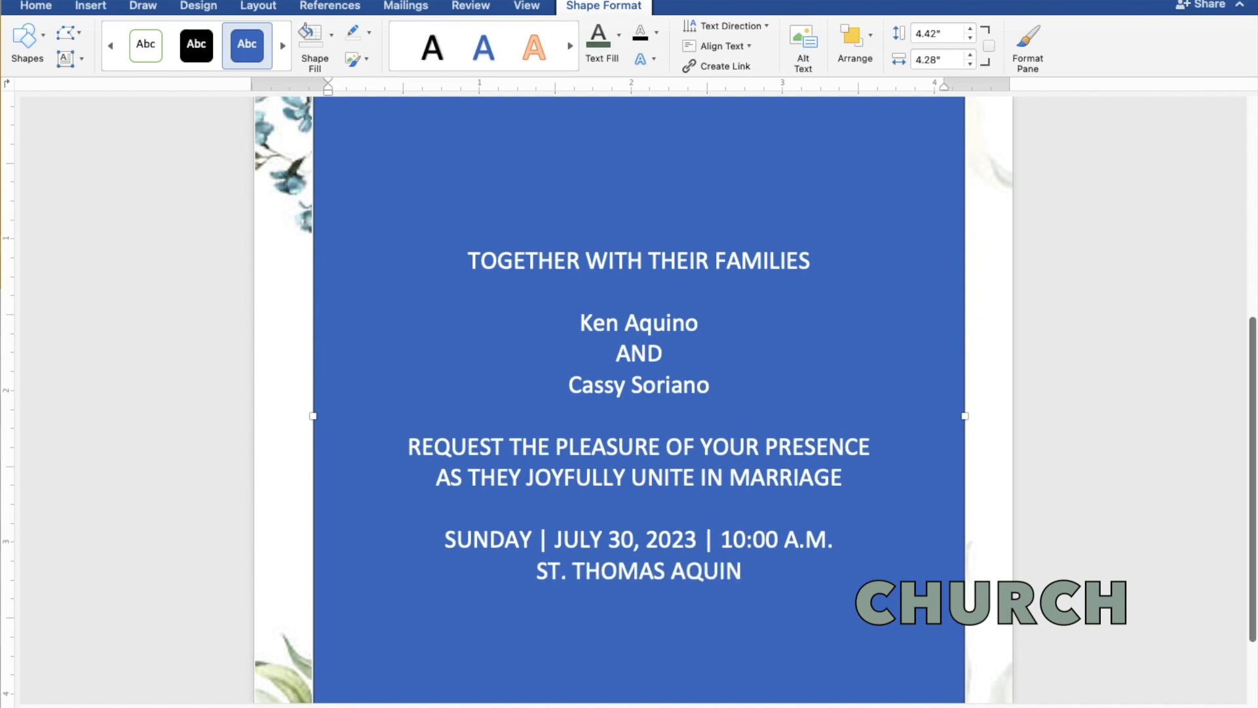
text(AS)
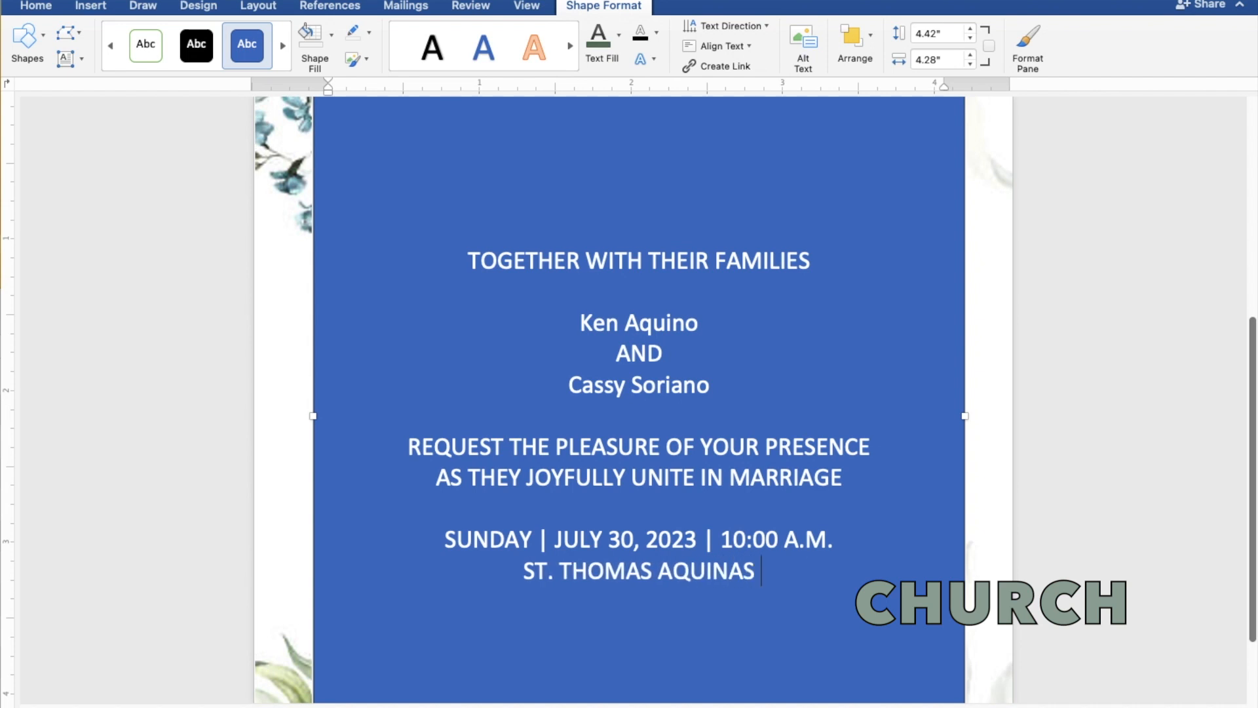
text( PARISH)
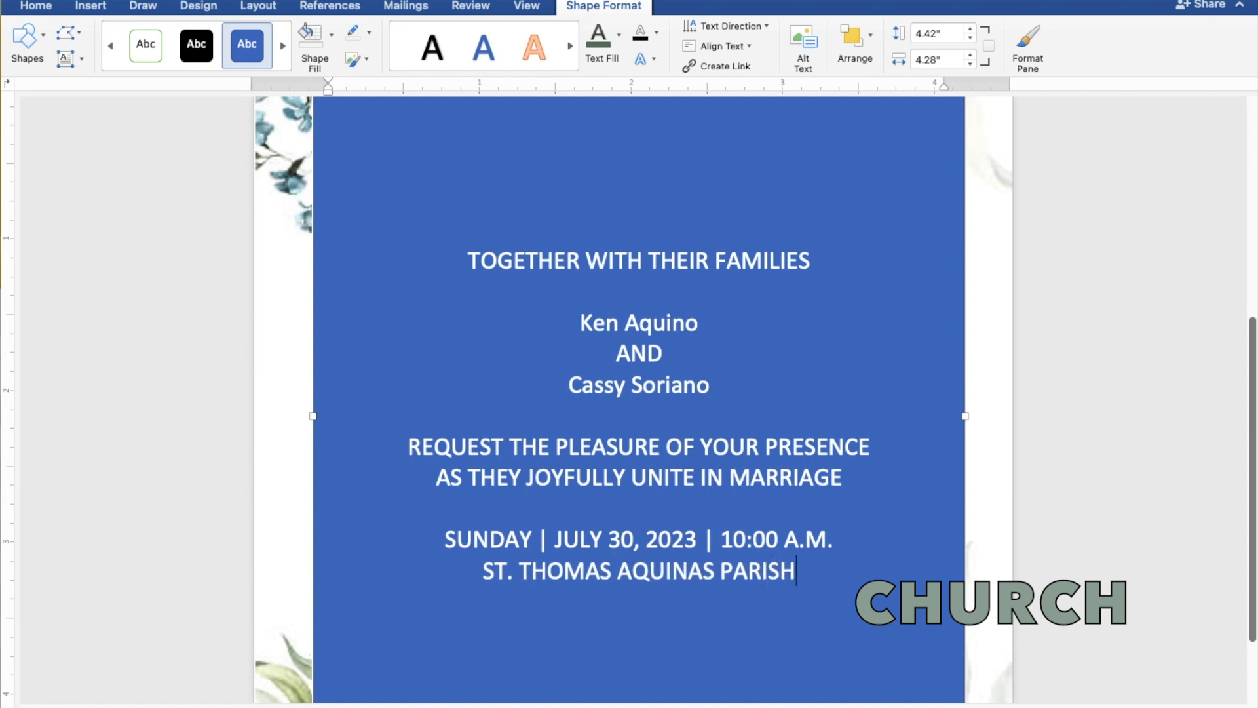
text( CHUR)
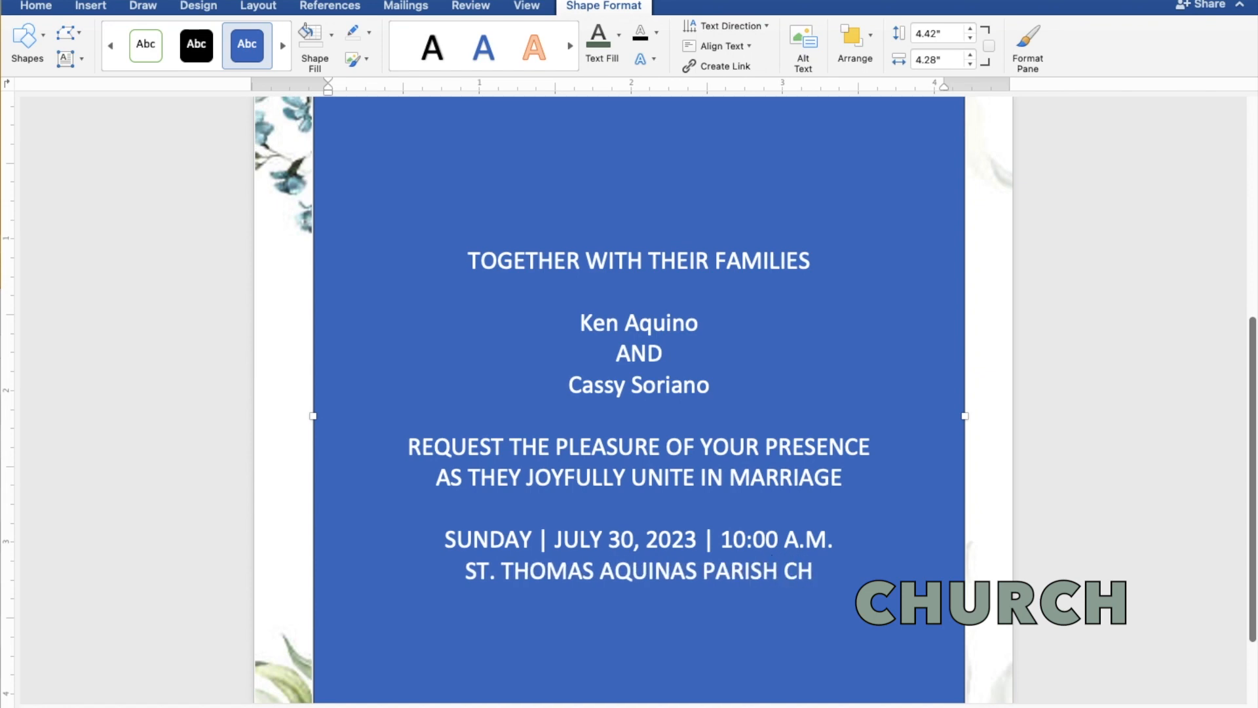
text(CH)
key(Return)
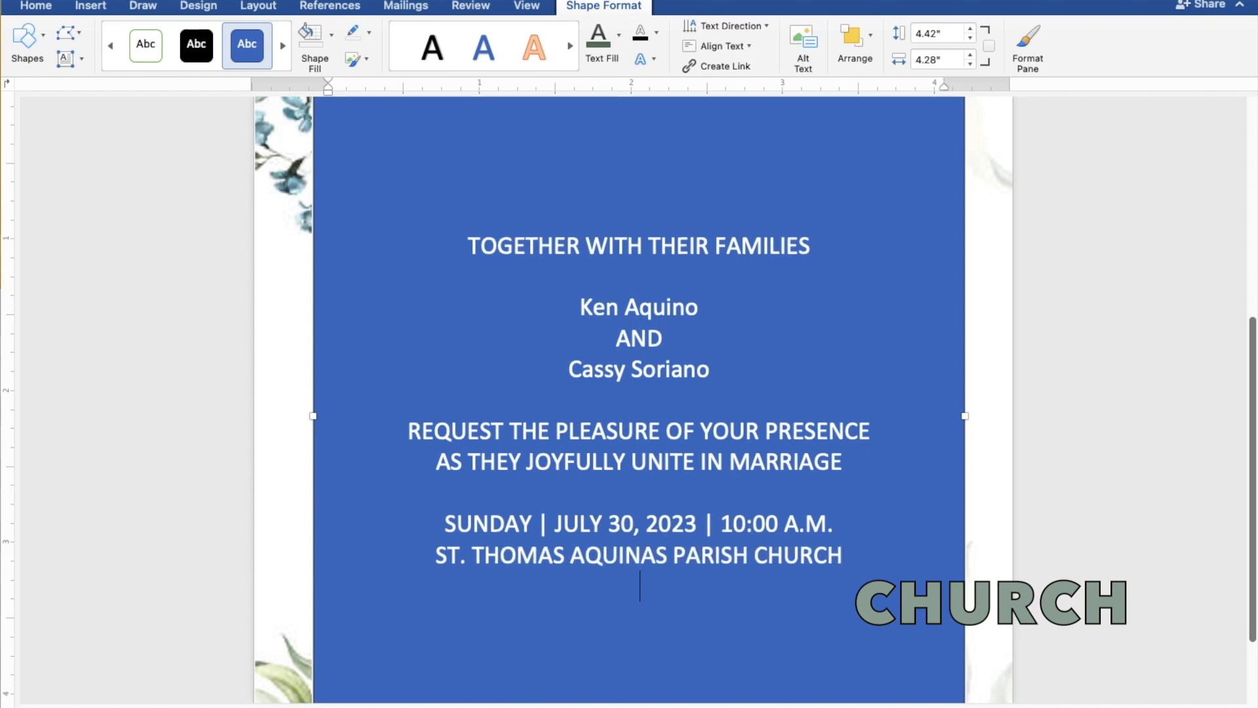
- Enter the church location "MANGALDAN, PANGASINAN" under the church name, followed by a blank line
text(MANGA)
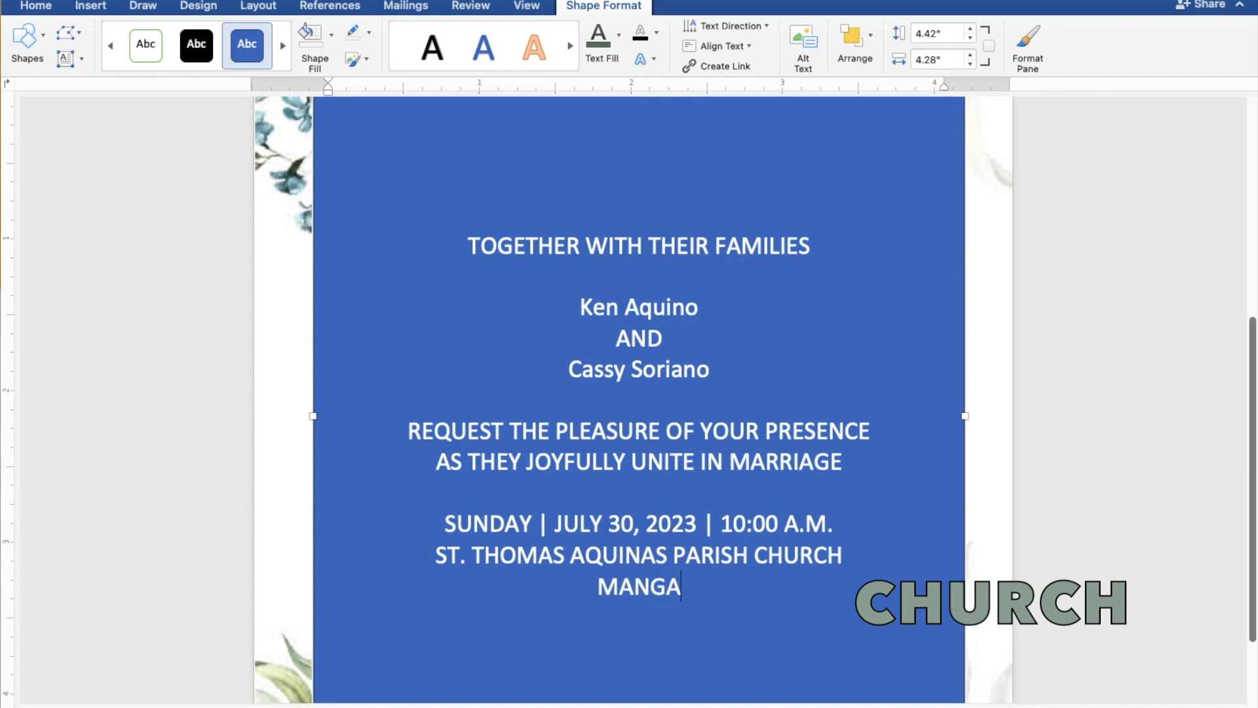
text(LDAN)
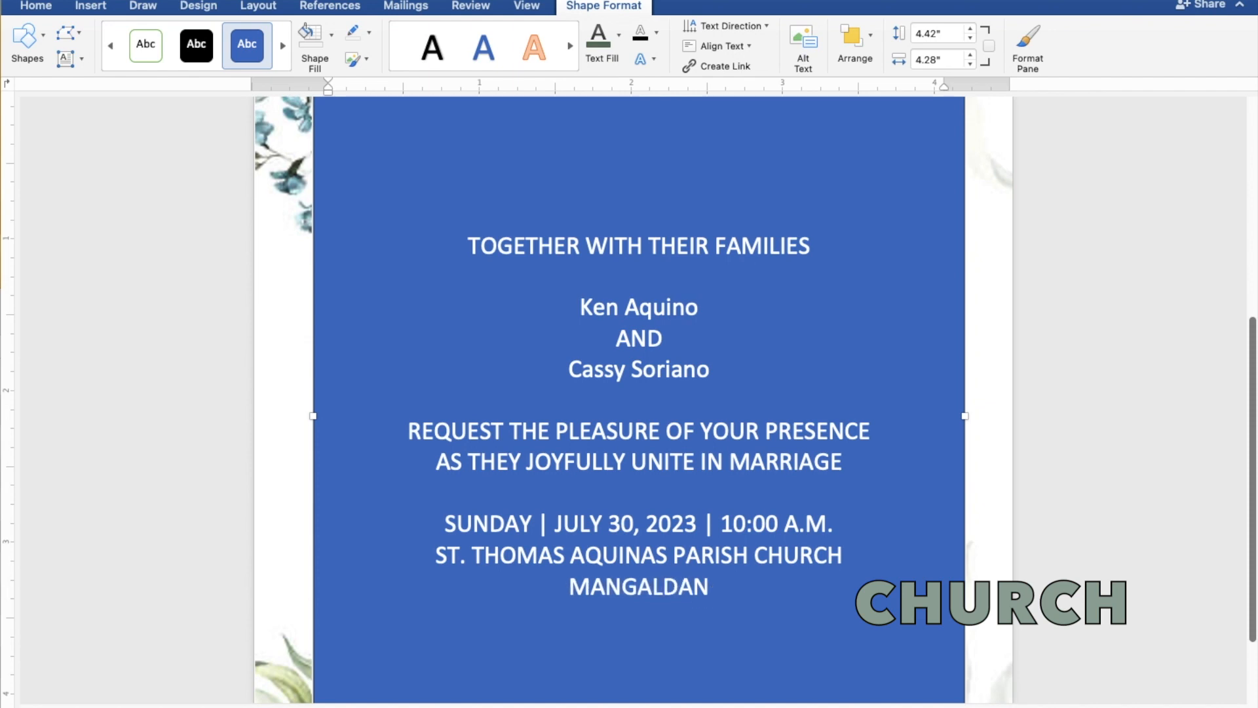
text(,)
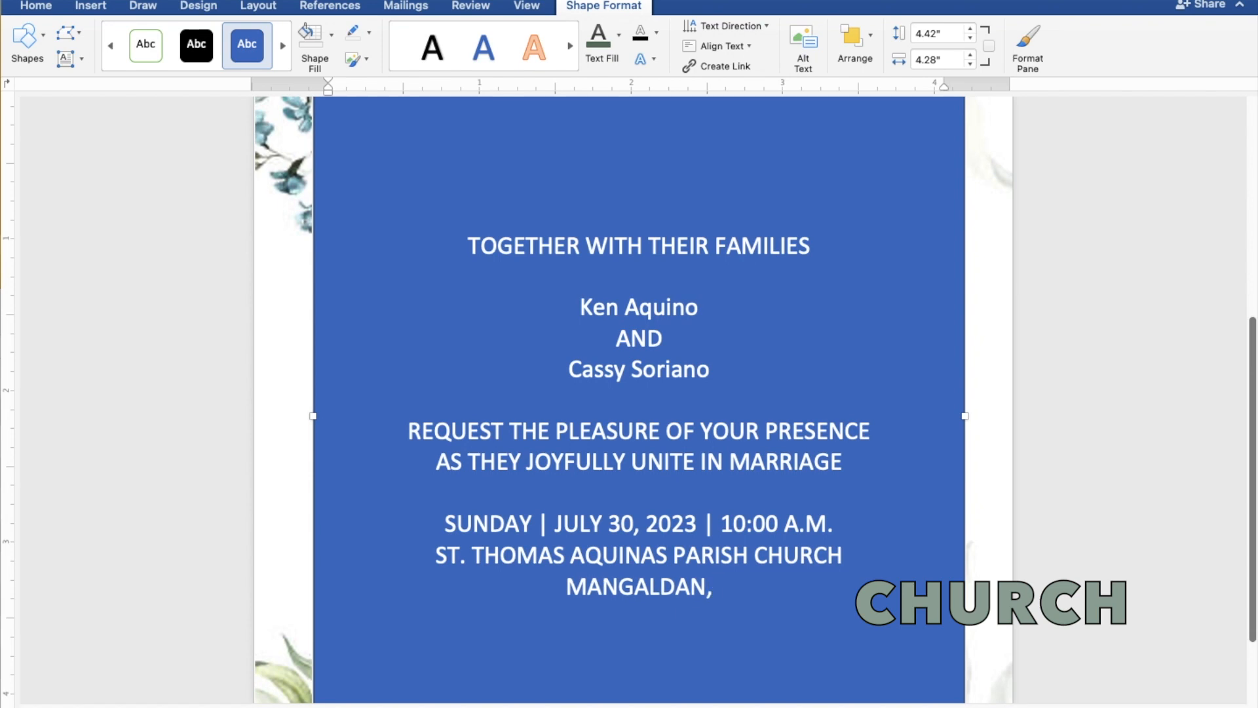
text( PANGASIN)
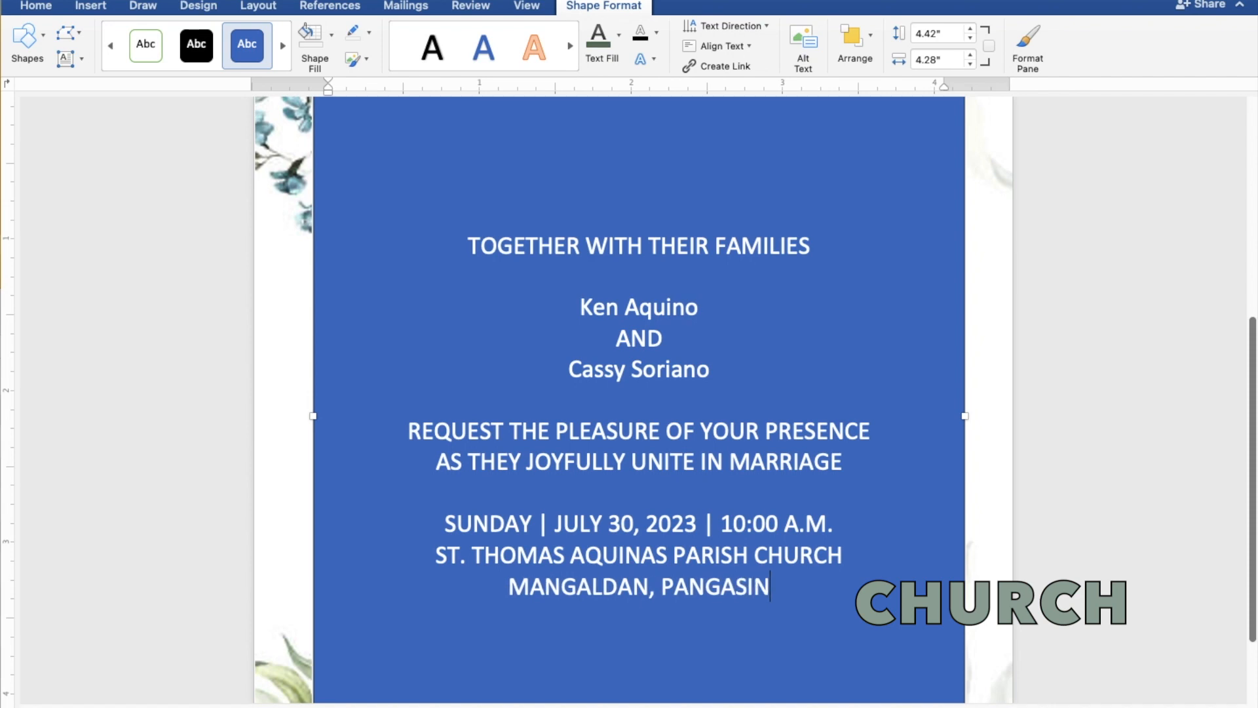
text(AN)
key(Return)
key(Return)
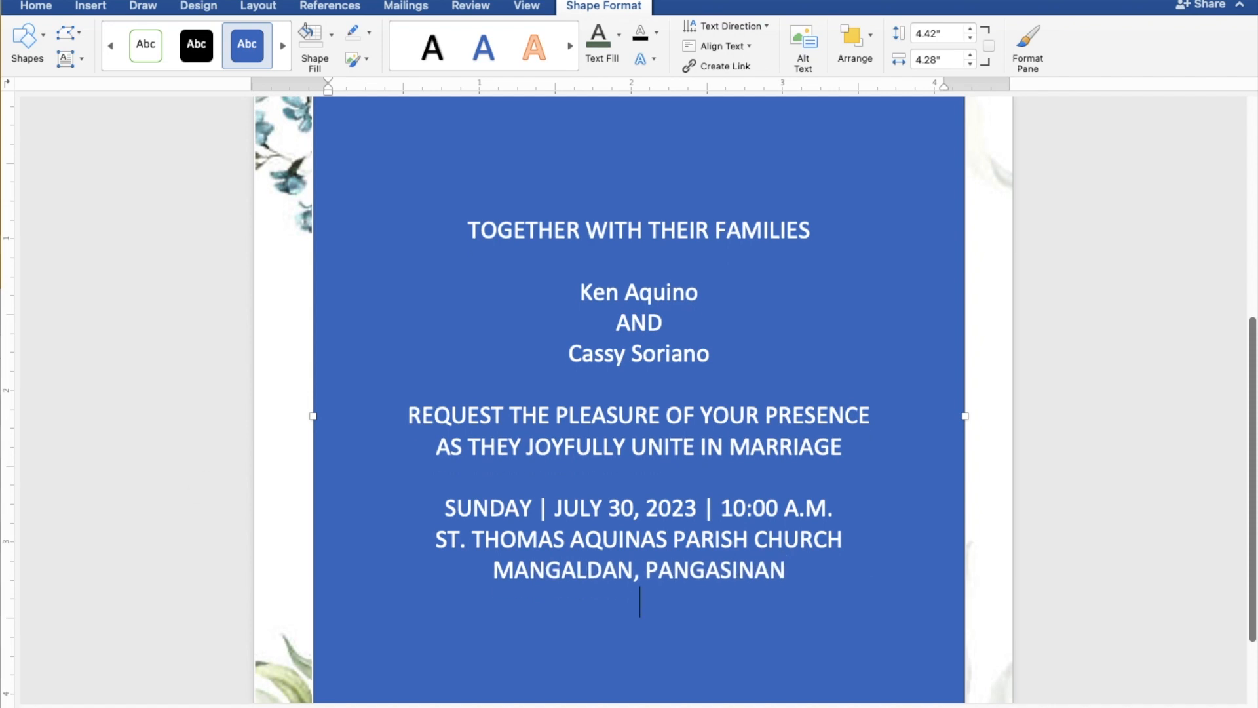
- Add the closing line "Reception to follow" below the blank line after the church location
text(Reception)
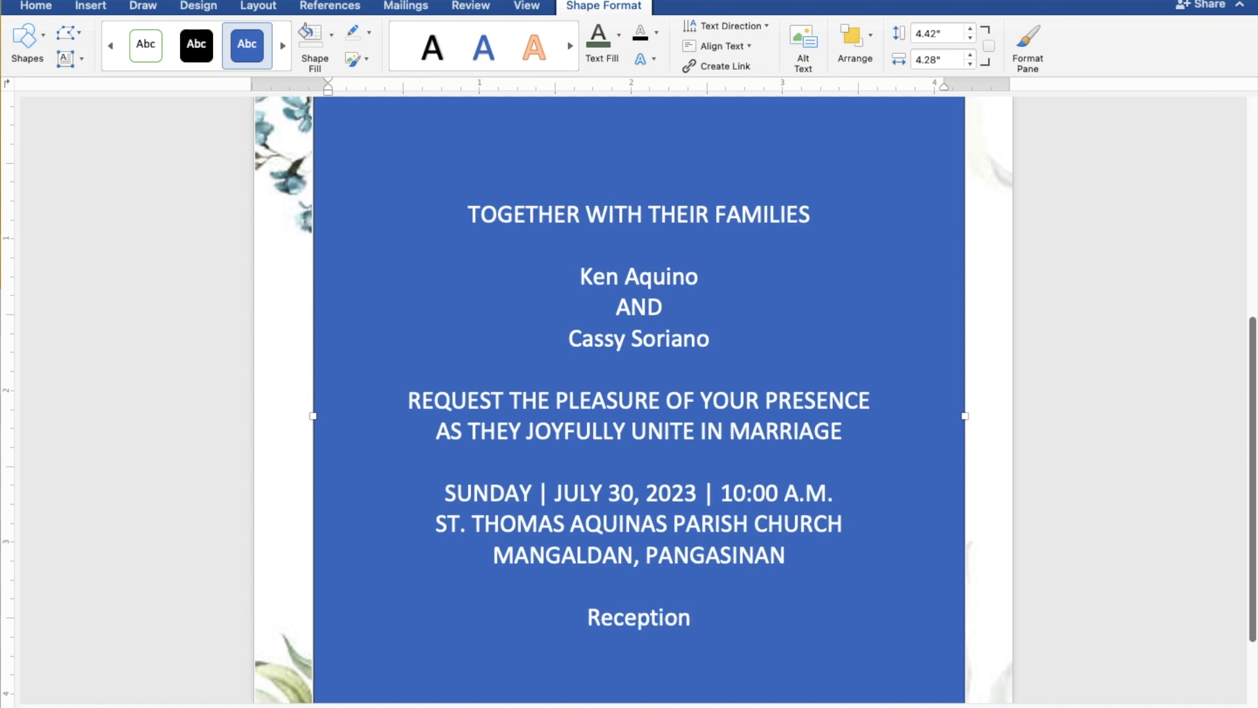
text( to)
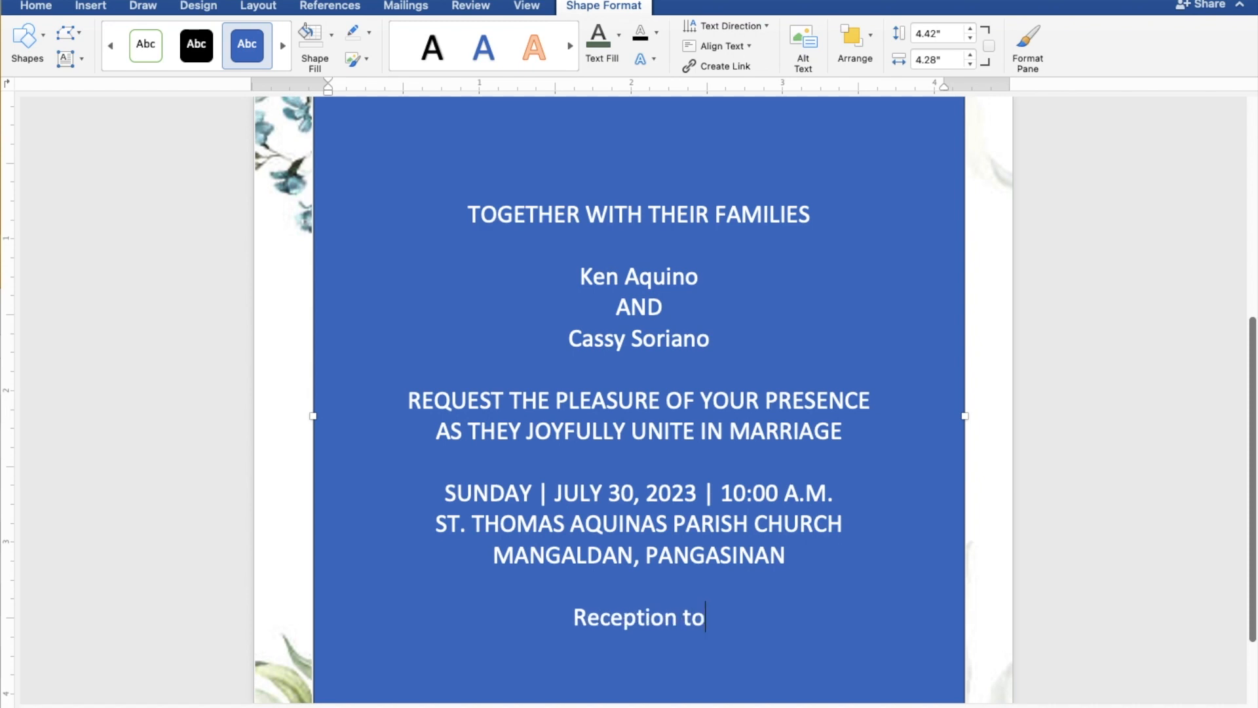
text( fol)
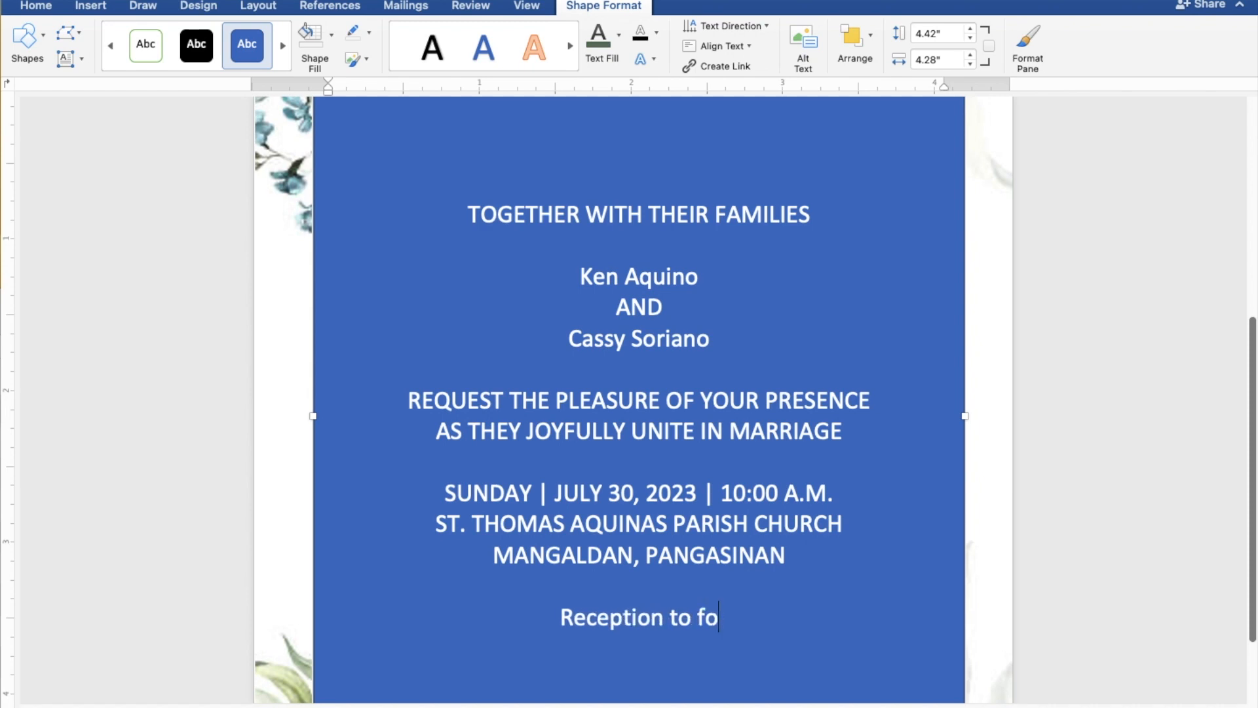
text(low)
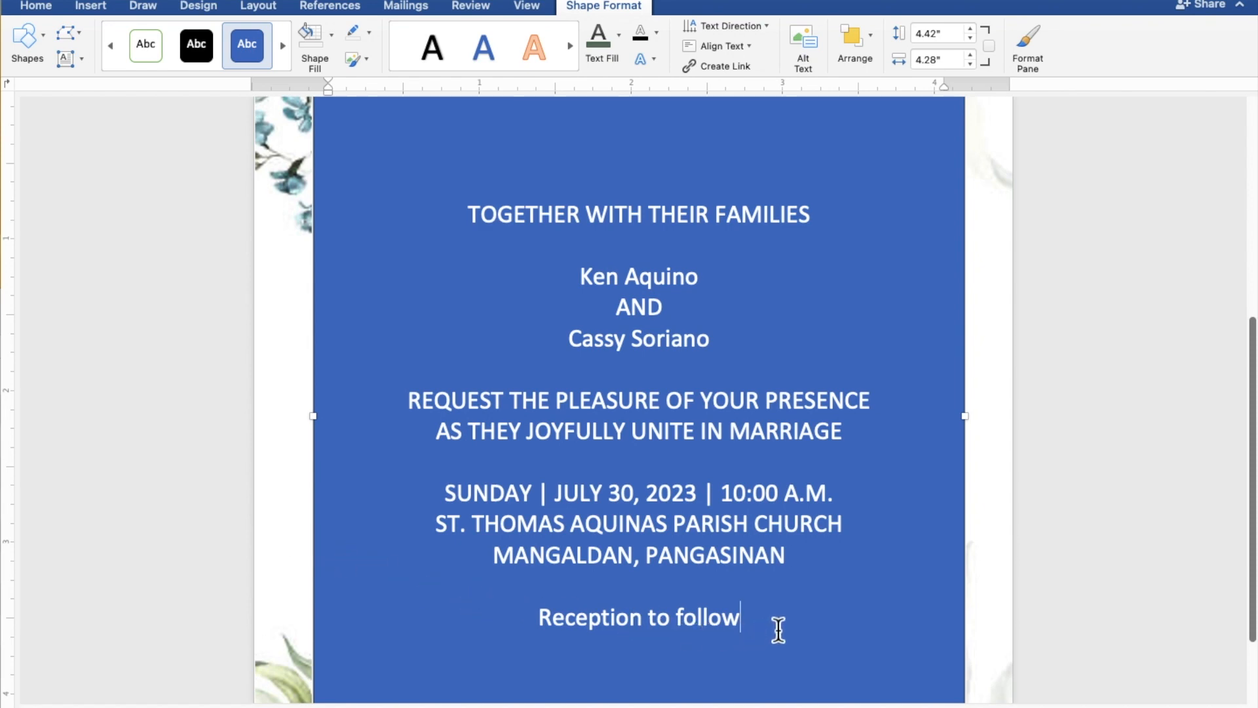
- Select all the invitation text in the rectangle and give the shape no fill and no outline
drag(751, 625, 466, 222)
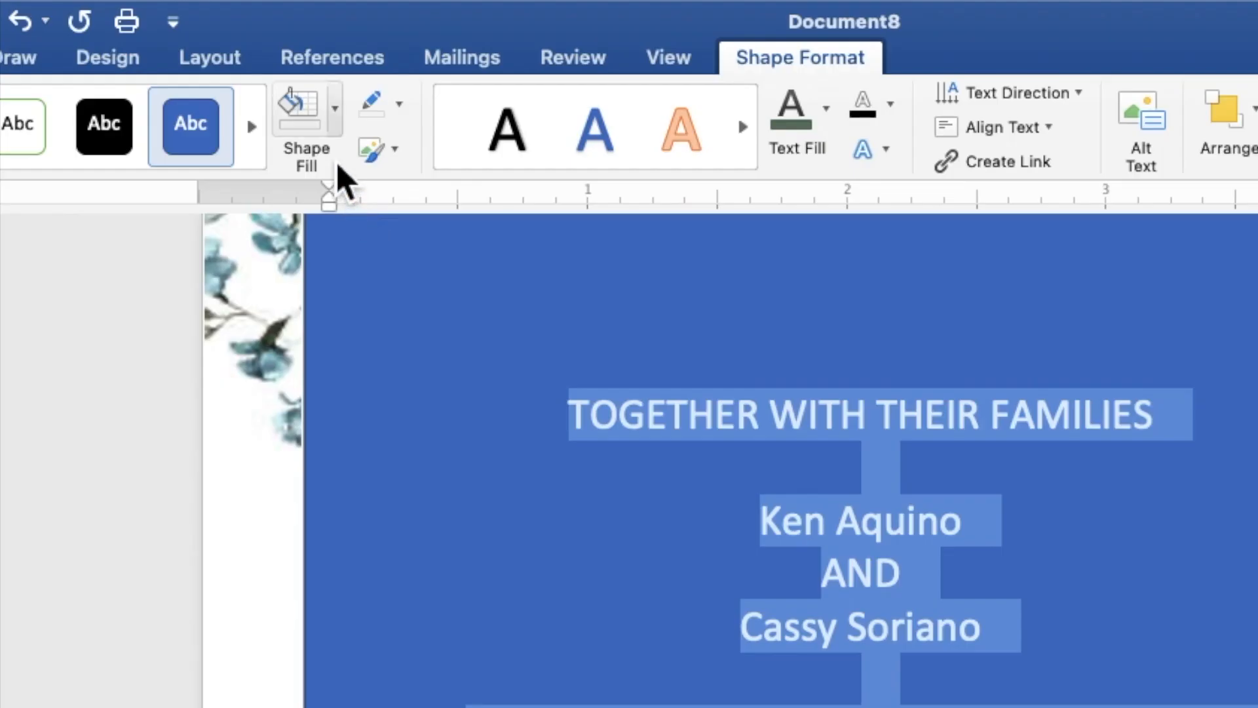
click(335, 129)
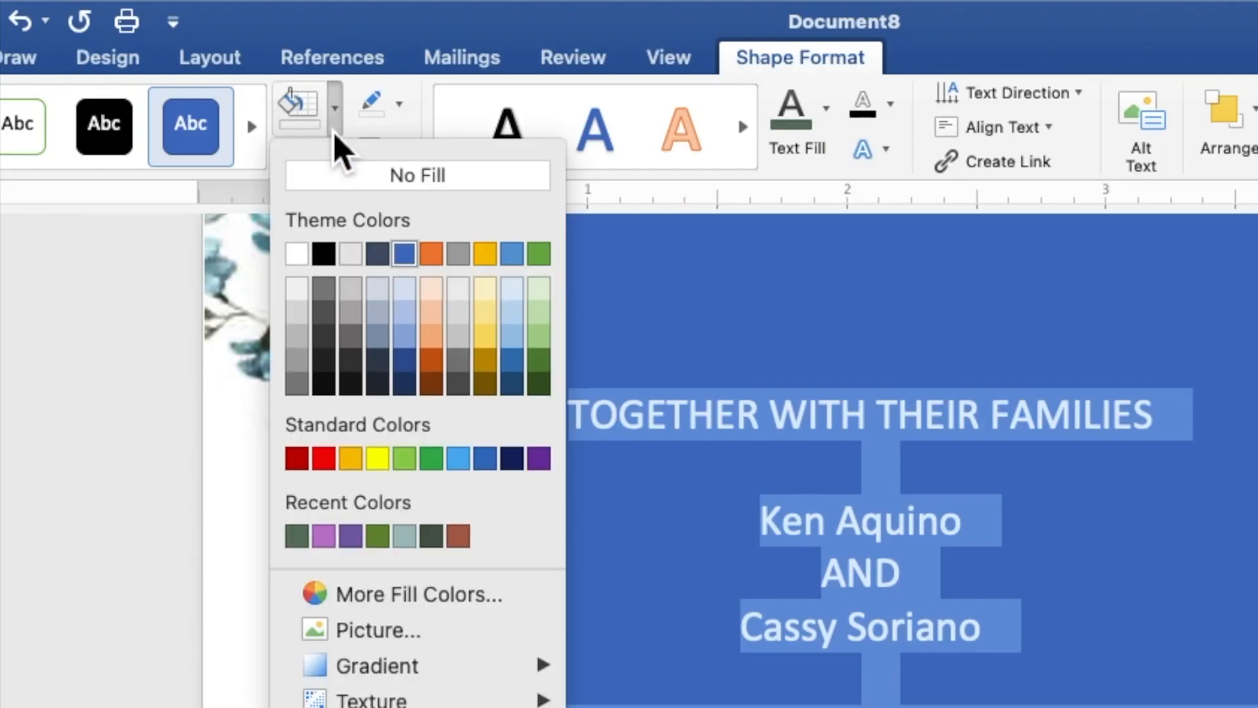
click(357, 187)
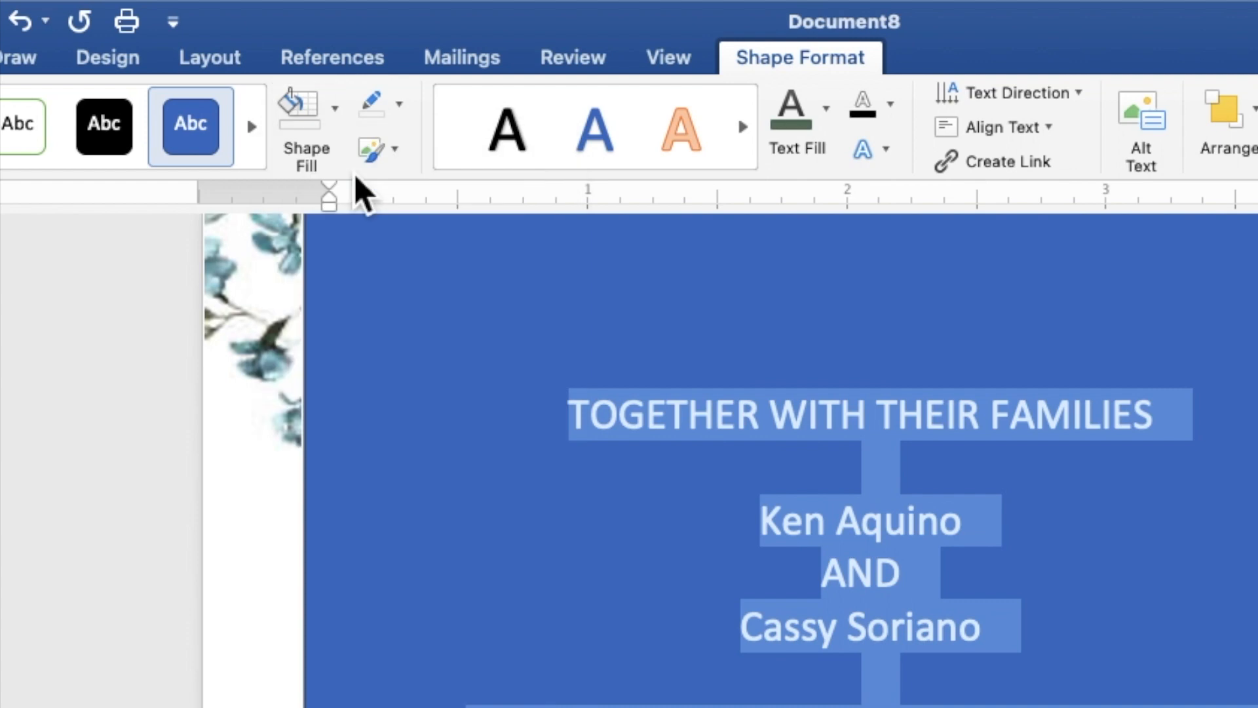
click(400, 104)
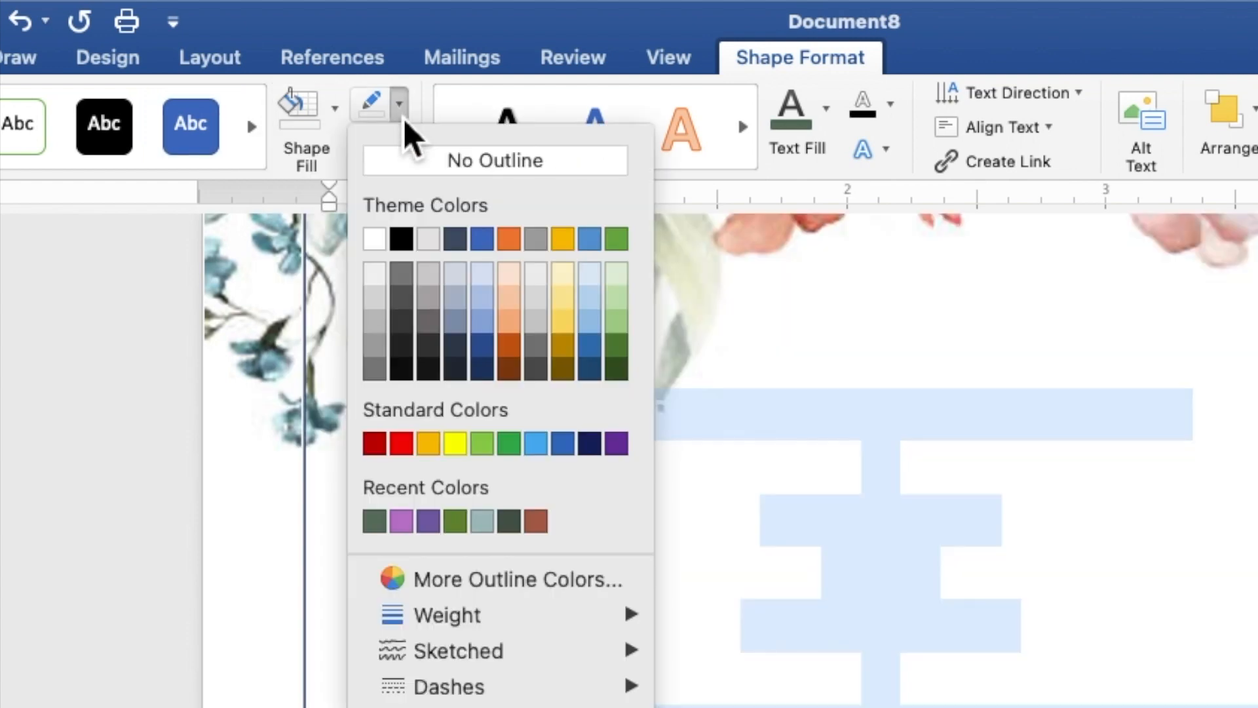
click(416, 160)
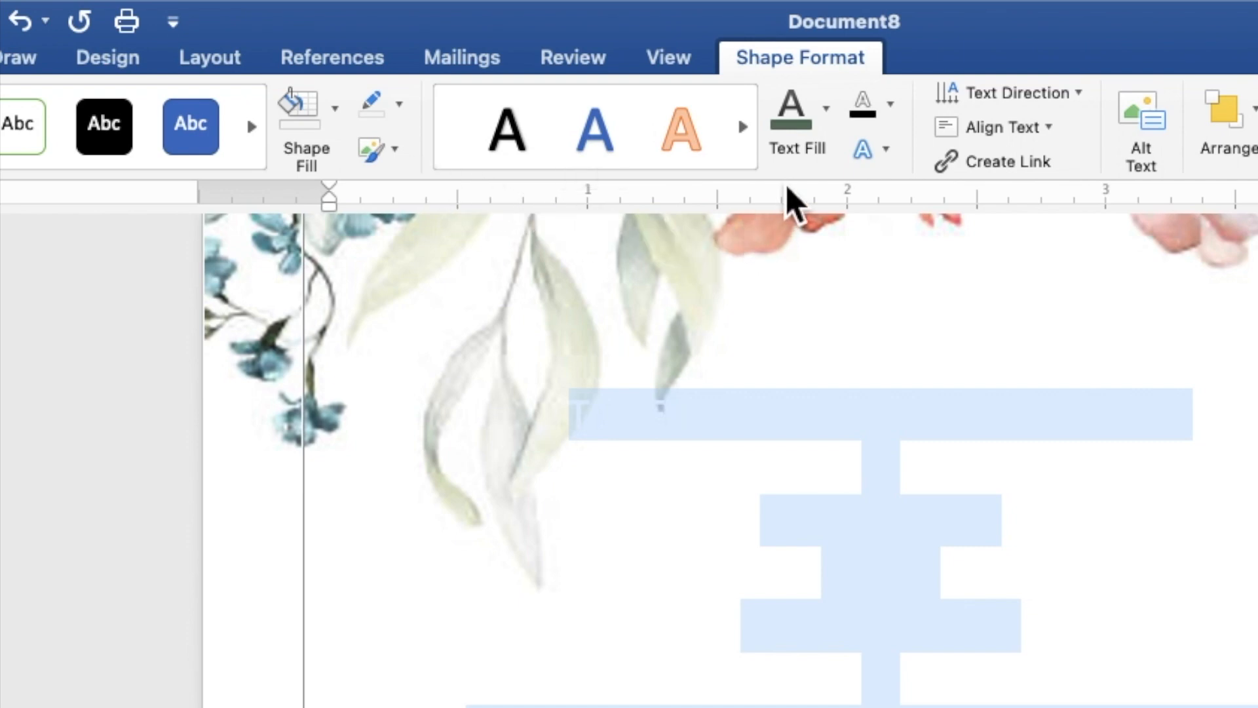
- Set the fill of all the selected invitation text to black and its font to Times New Roman
click(830, 128)
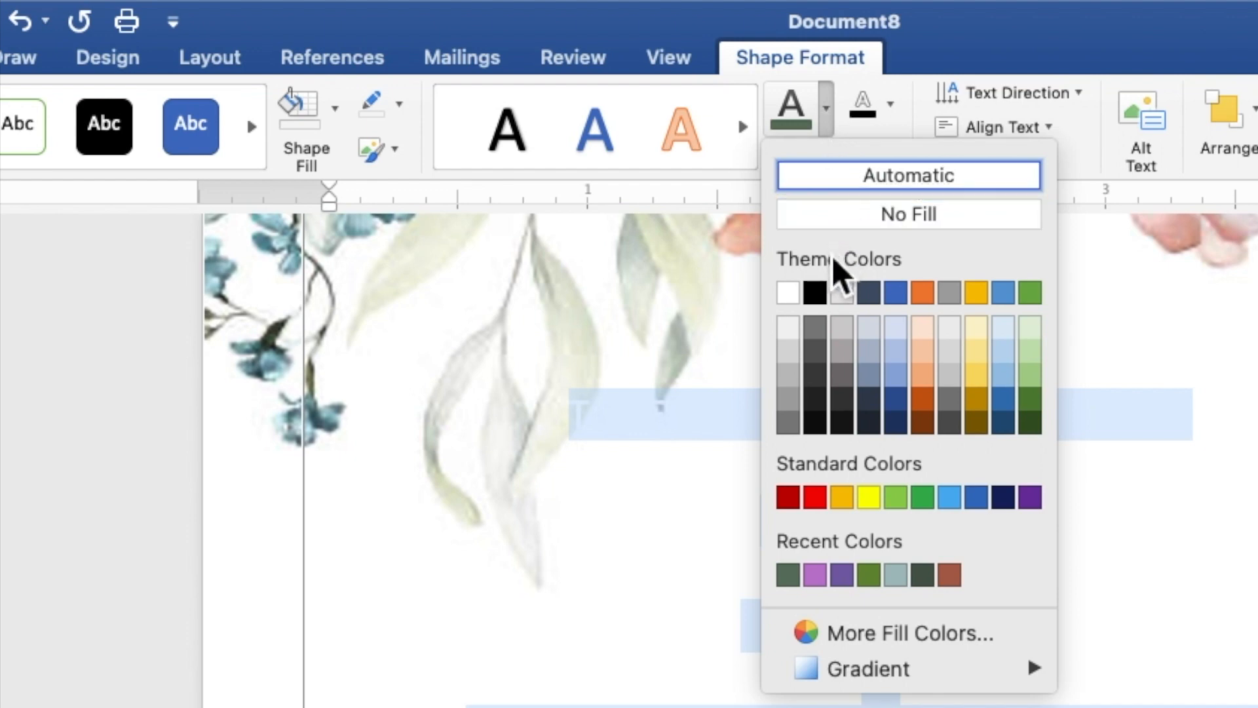
click(815, 293)
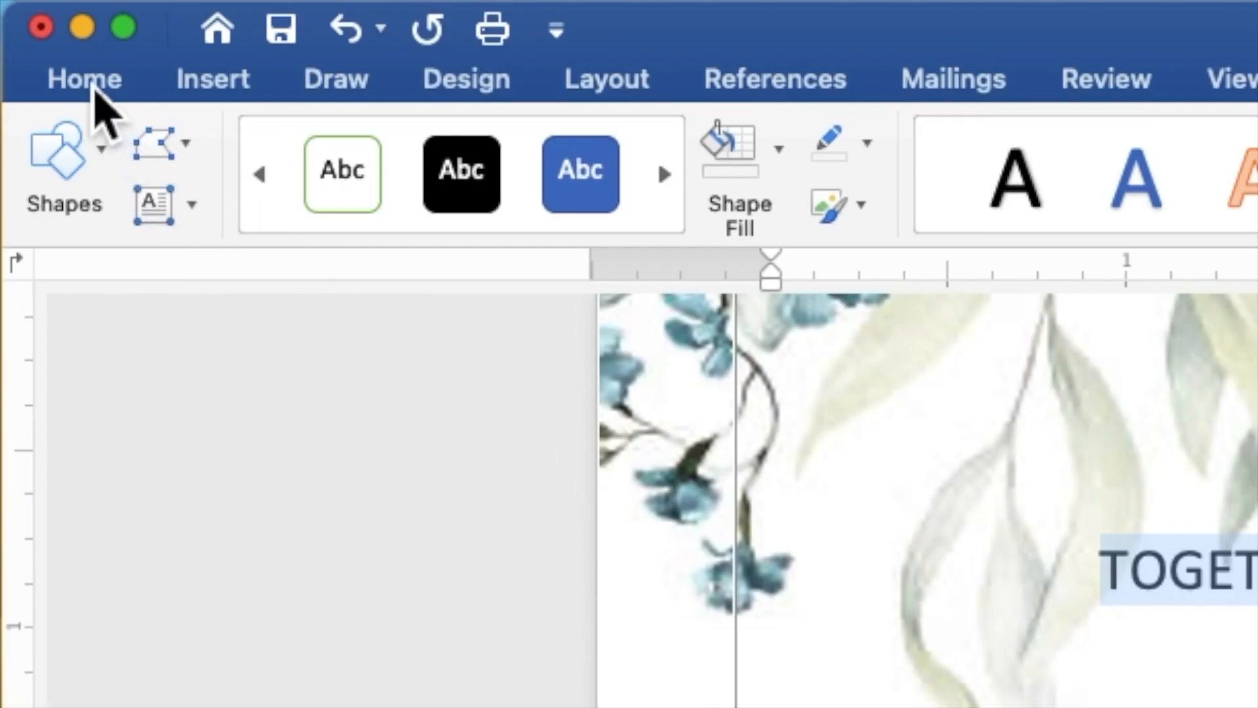
click(94, 87)
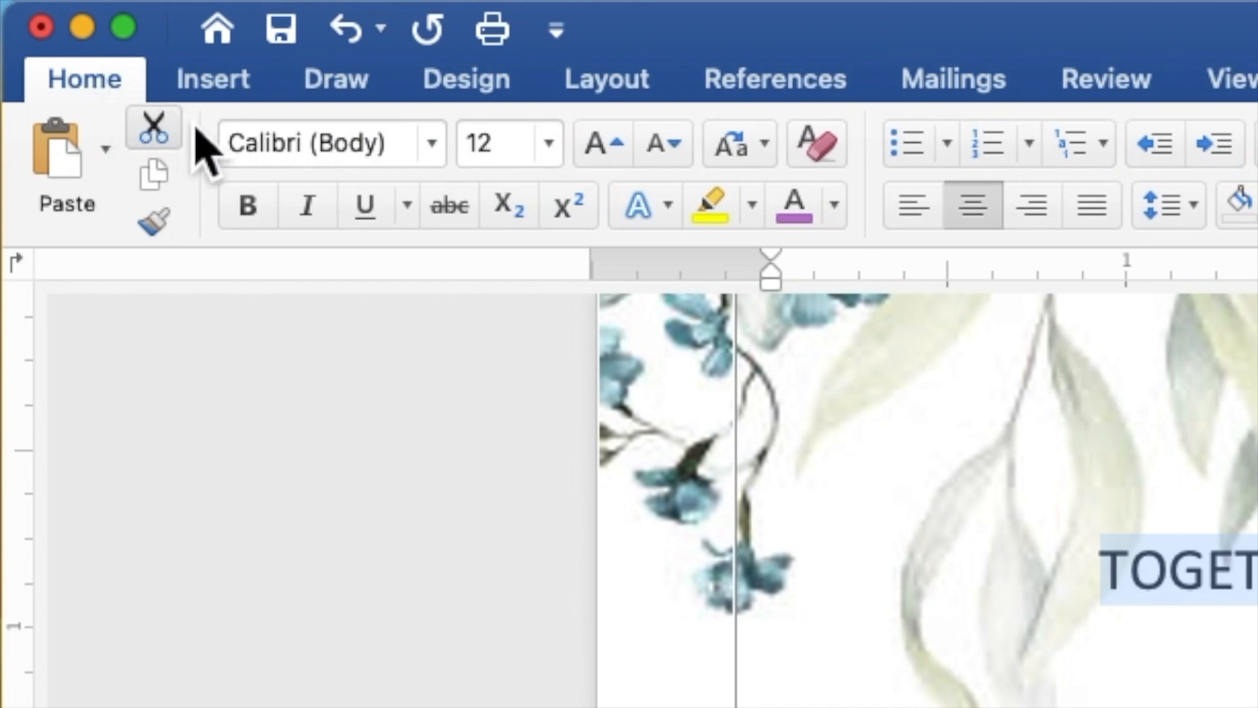
click(436, 163)
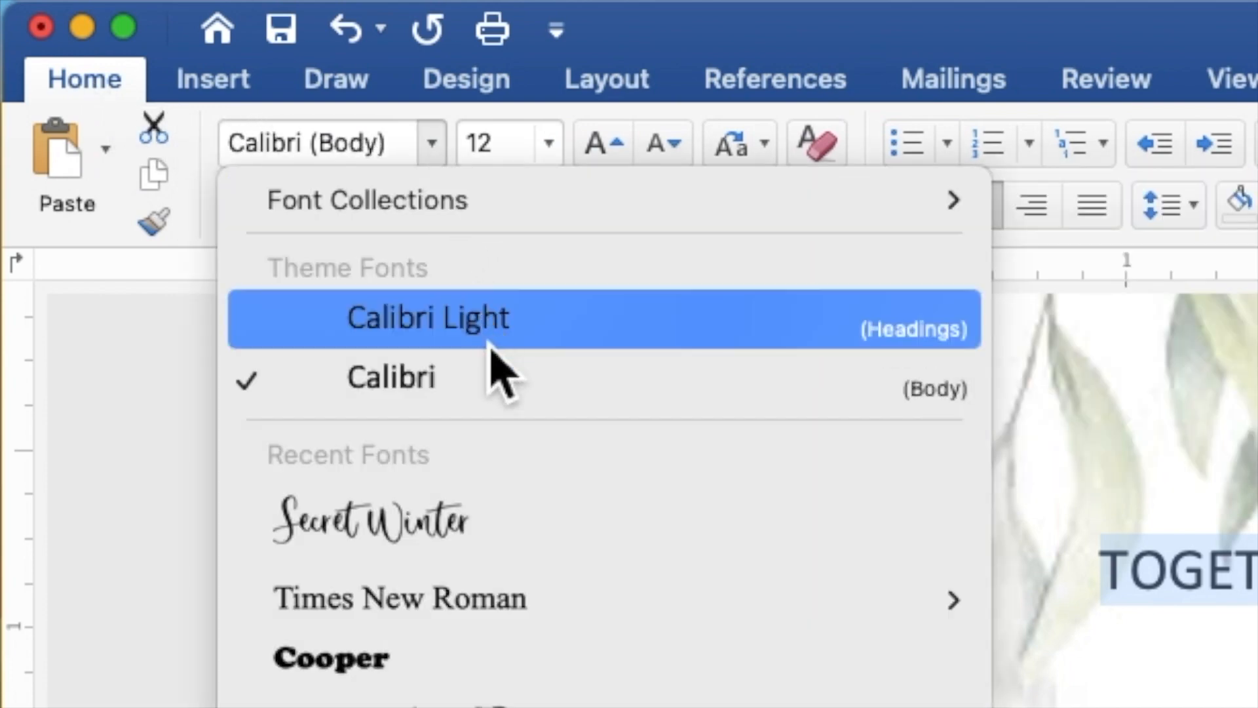
click(549, 588)
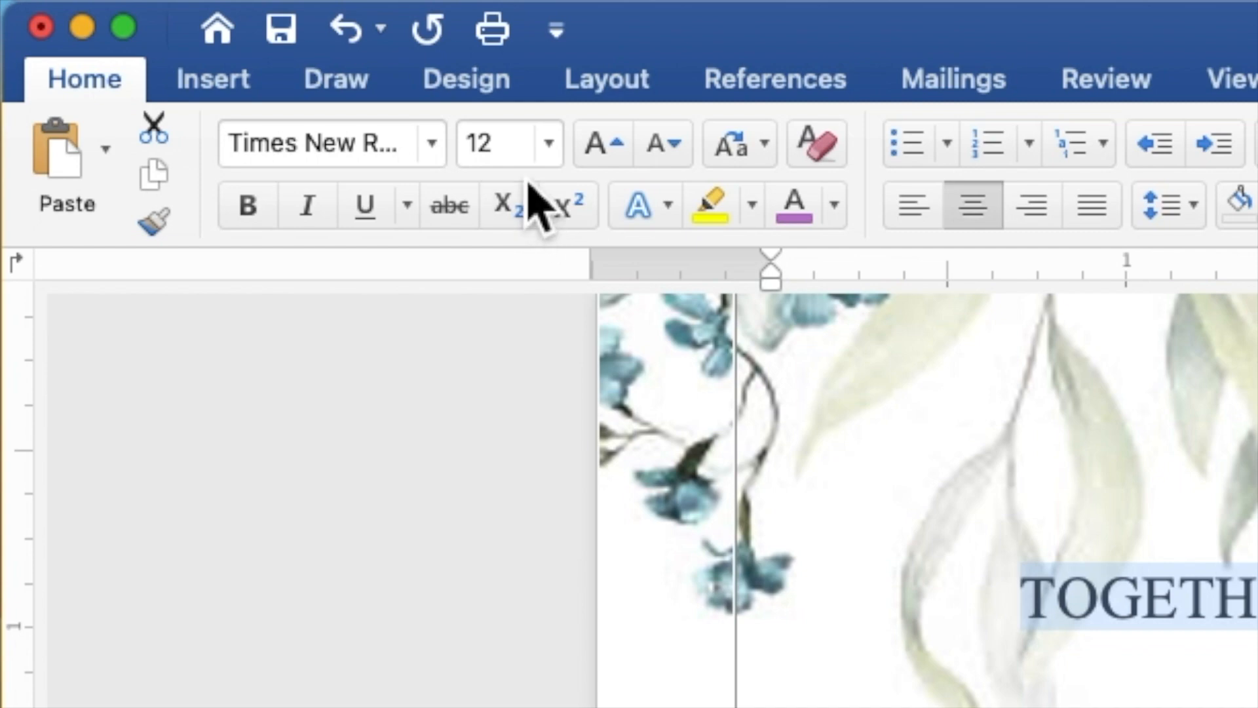
- Set the font size of all the selected invitation text to 9
click(525, 157)
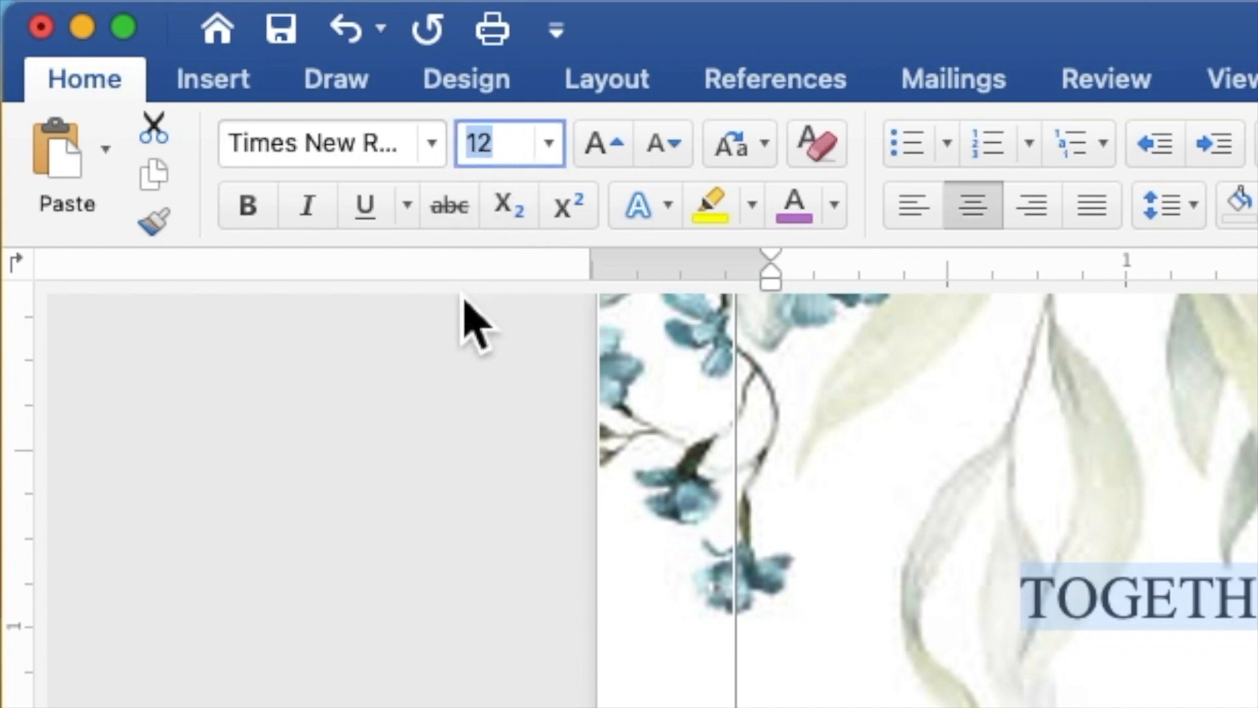
text(9)
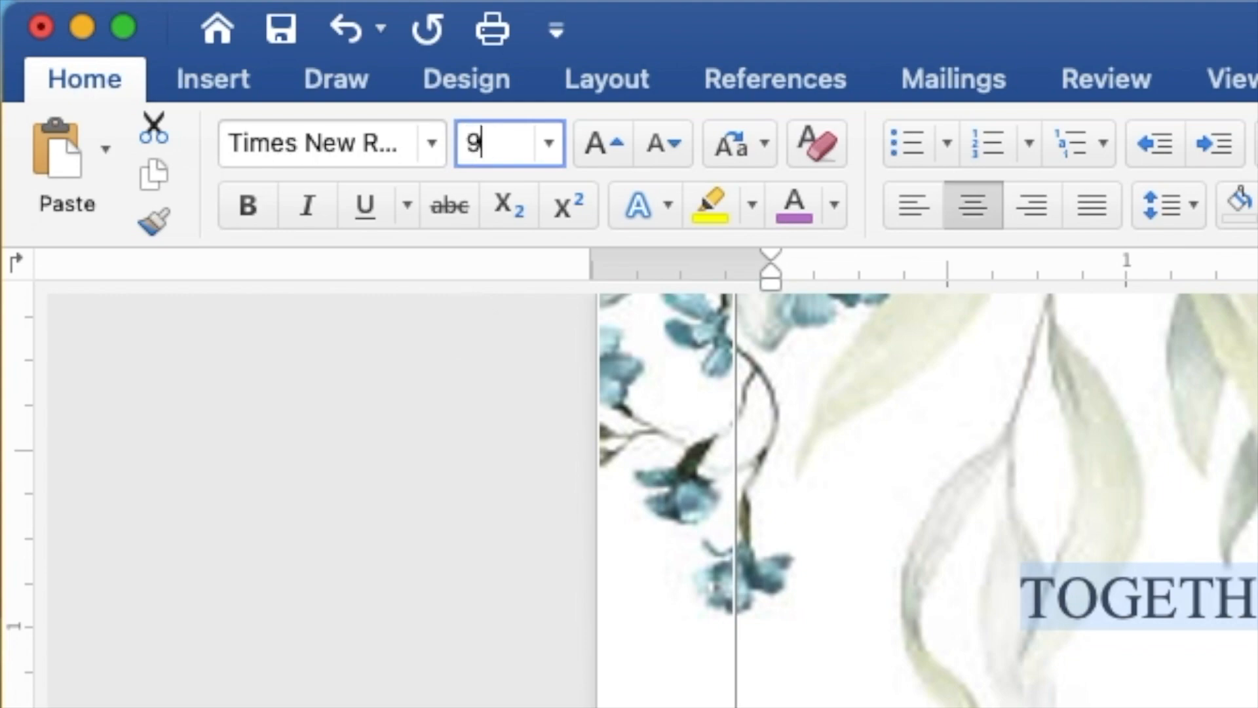
key(Return)
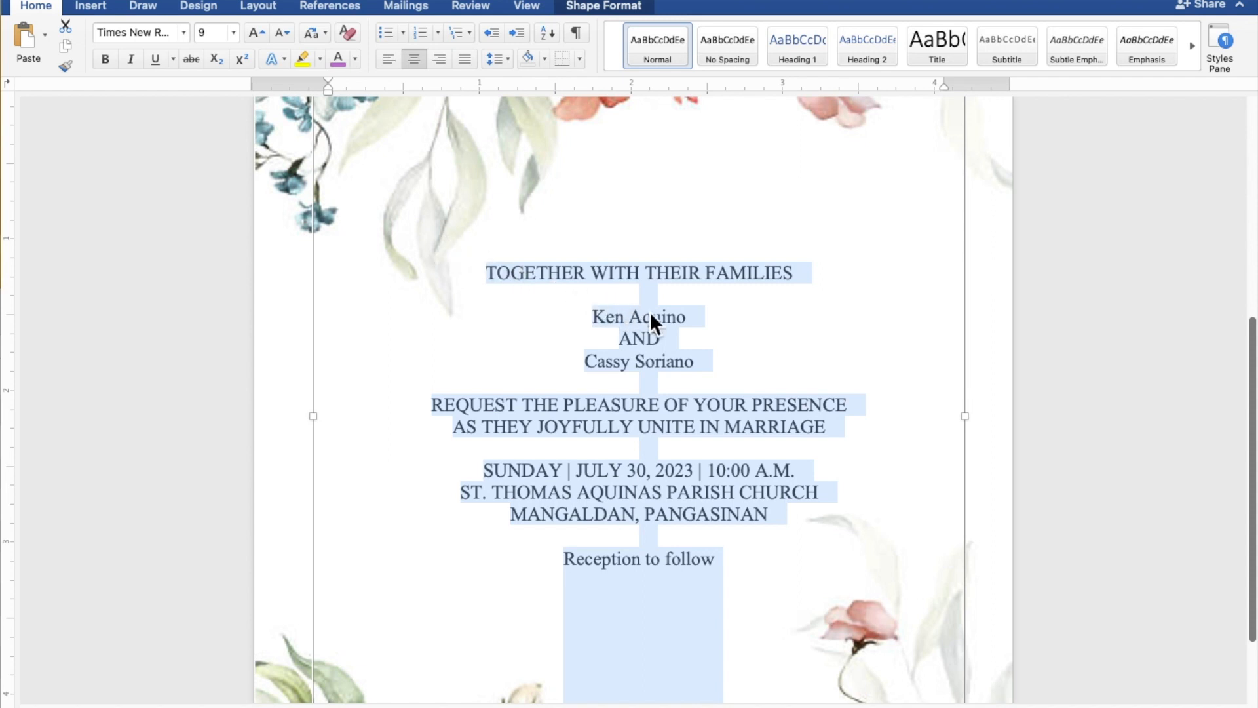
- Select both of the couple's names and the "Reception to follow" line together and set their font to Secret Winter
click(682, 319)
drag(697, 321, 611, 320)
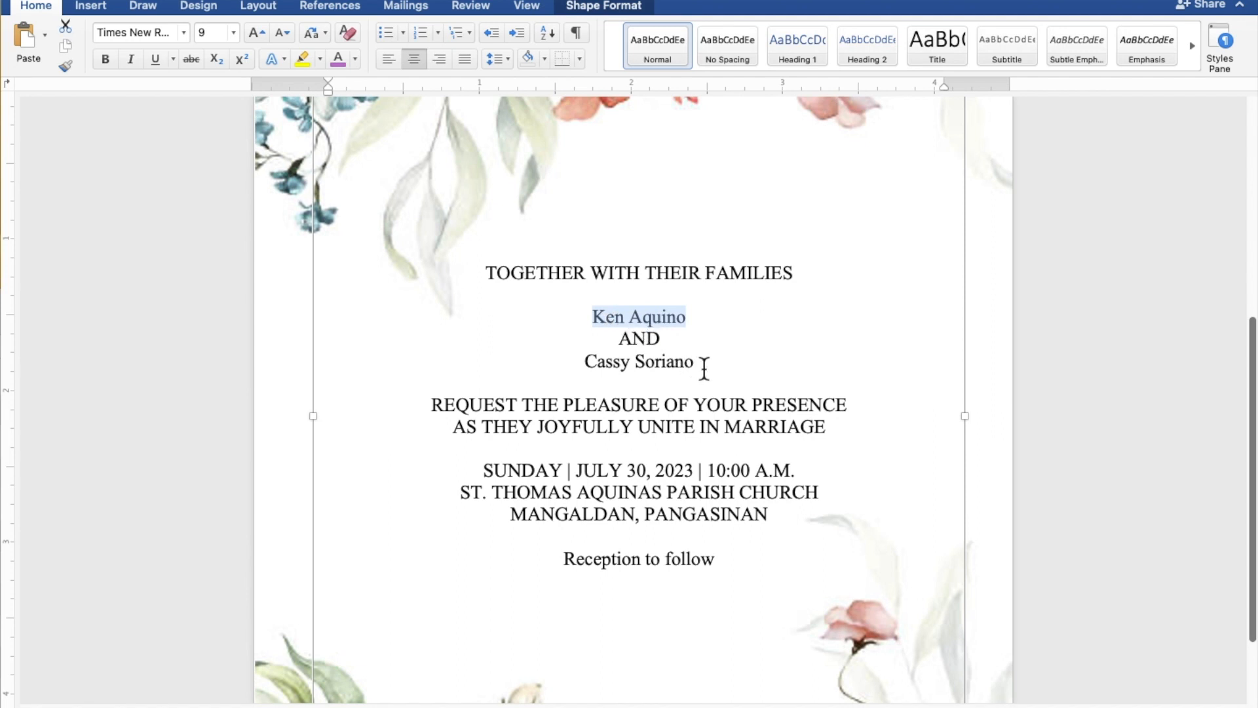
drag(709, 367, 609, 366)
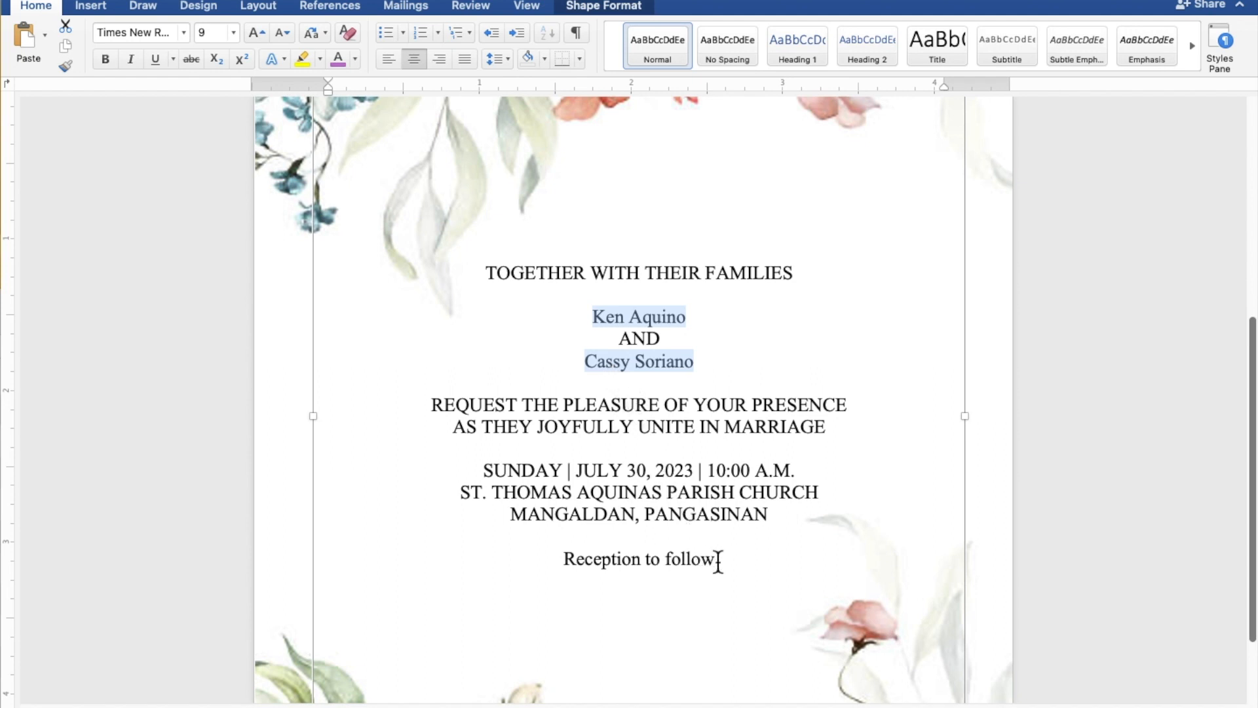
drag(730, 567, 621, 556)
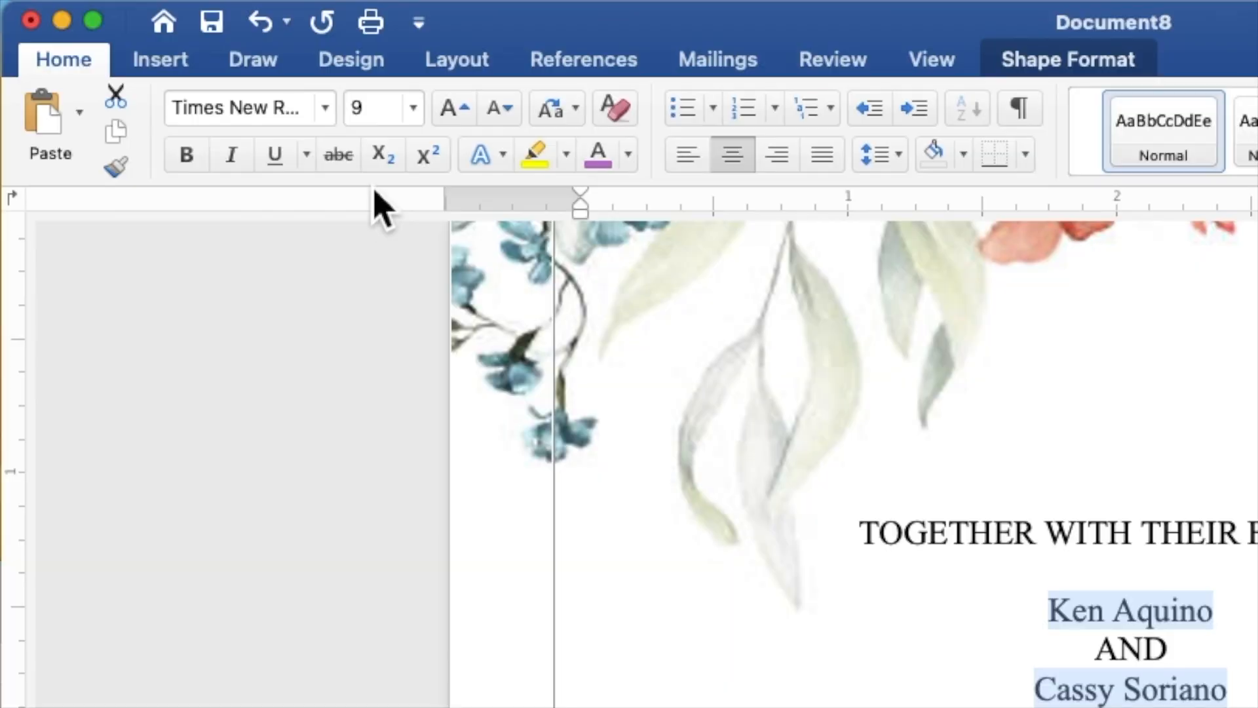
click(187, 35)
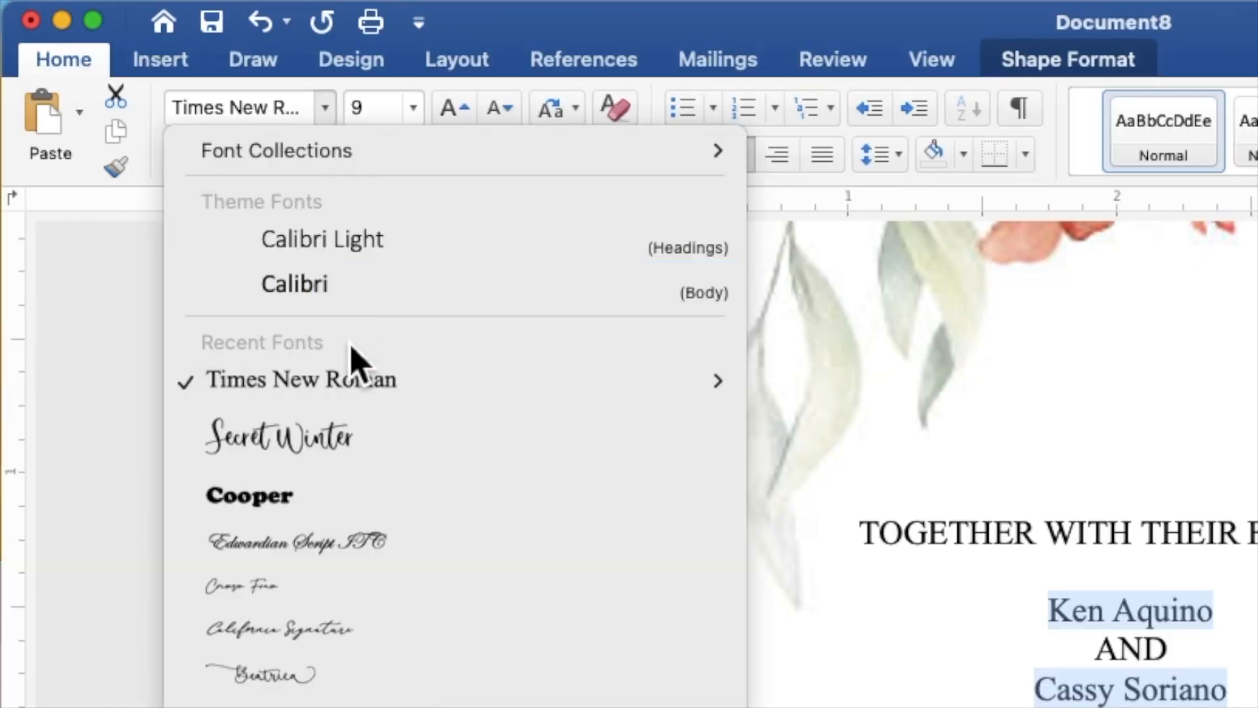
click(357, 438)
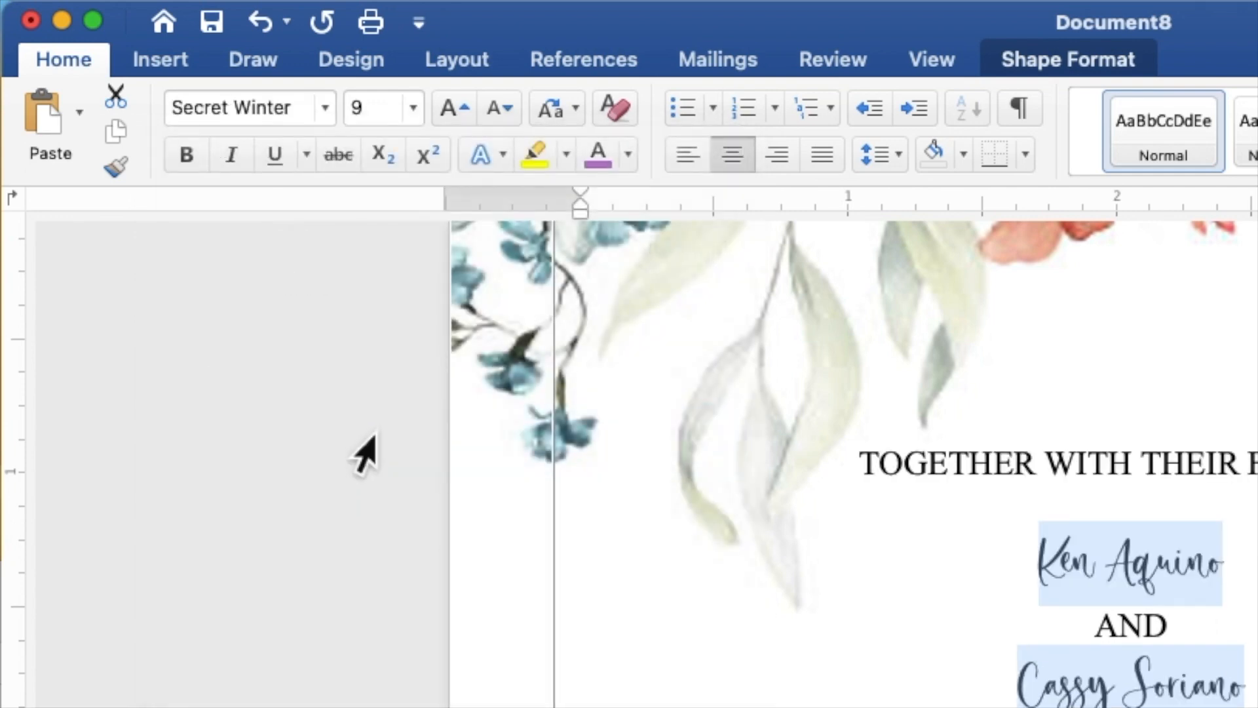
- Set the selected names and closing line to font size 15 and colour them with the recently used dark green
click(375, 116)
double_click(359, 117)
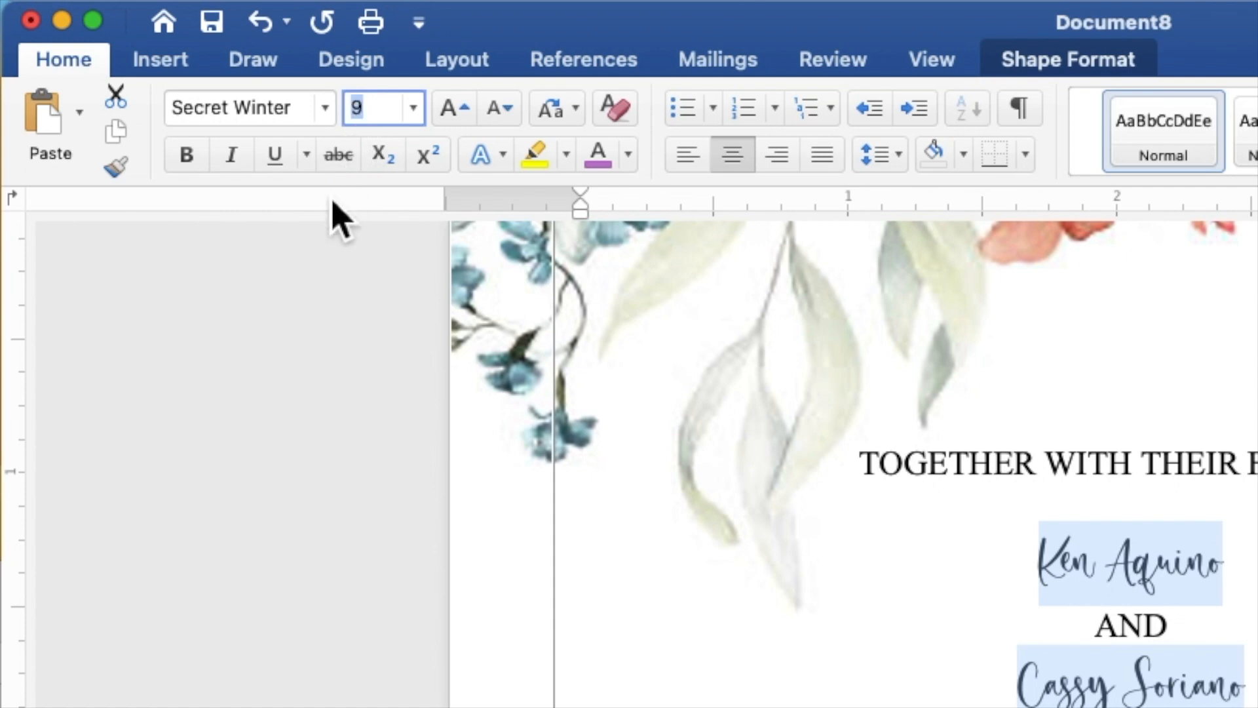
text(15)
key(Return)
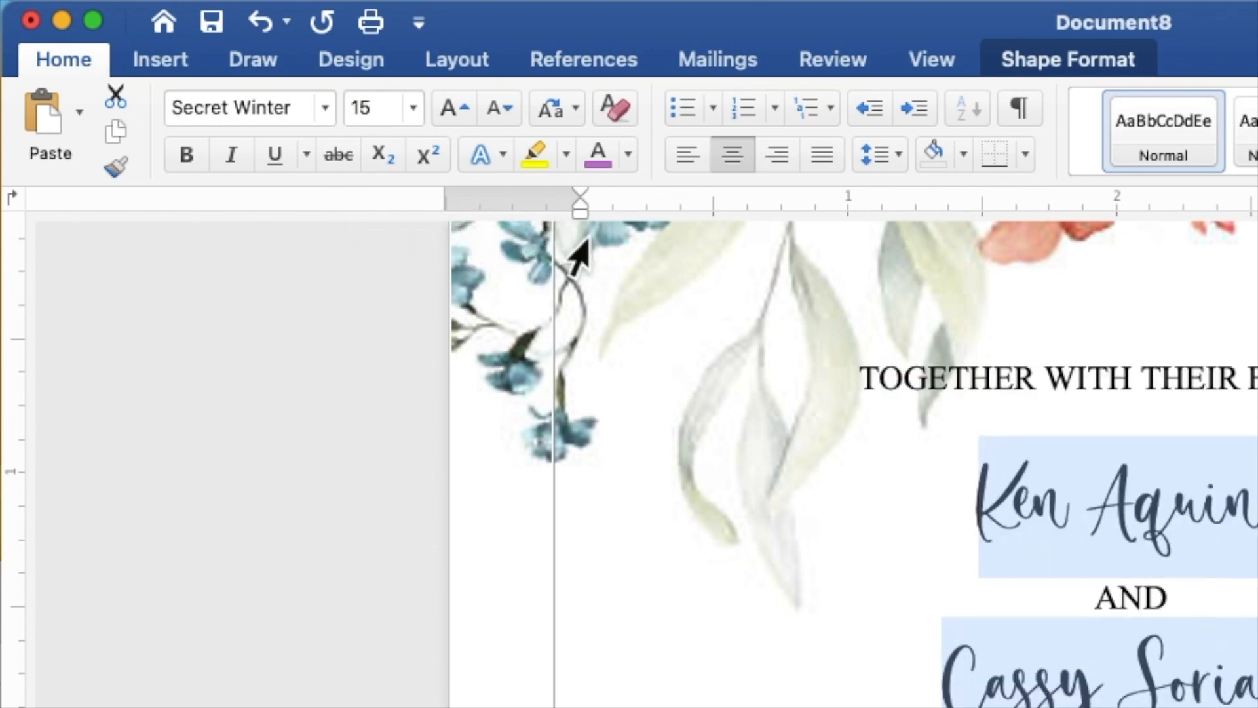
click(630, 164)
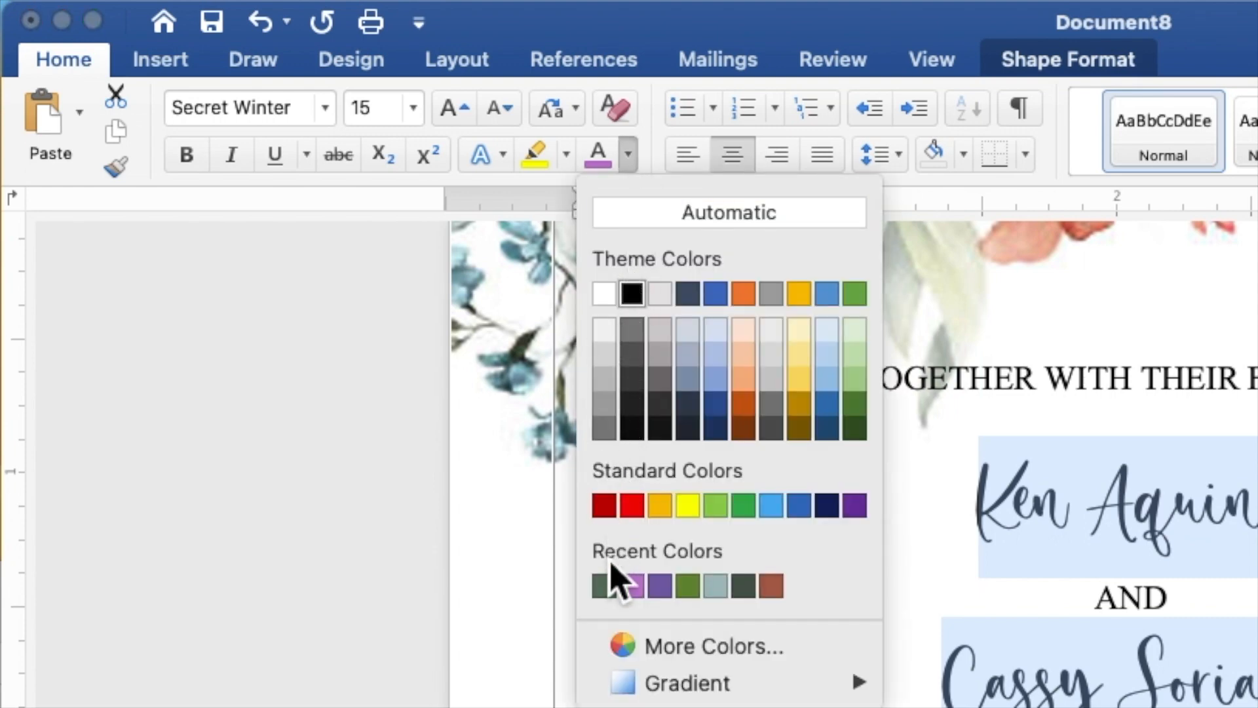
click(603, 585)
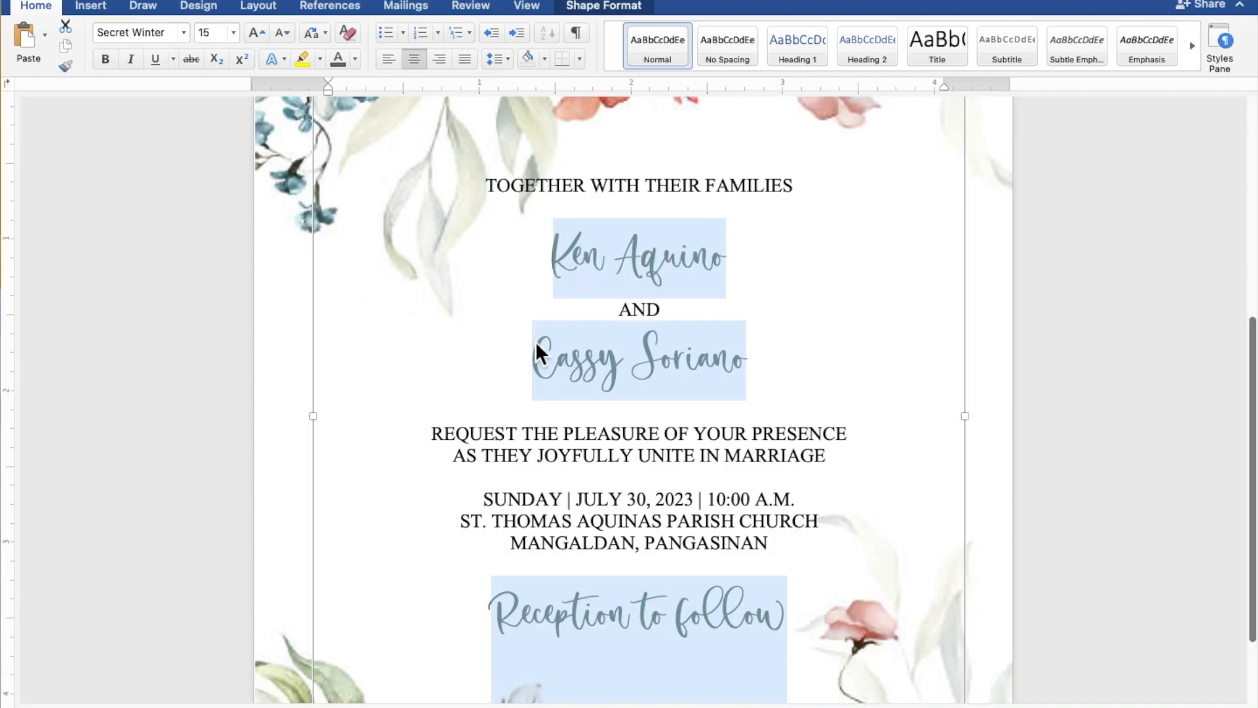
- Select only the couple's two names and set their font size to 25
click(705, 376)
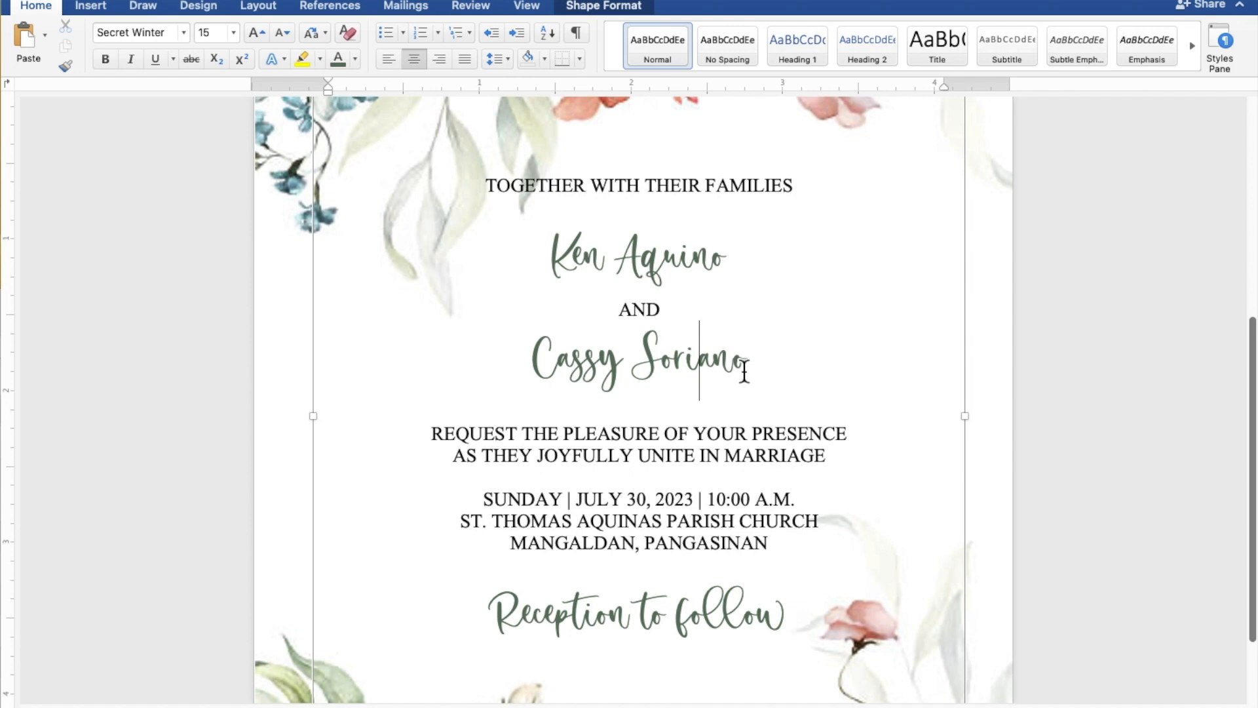
drag(760, 360, 532, 361)
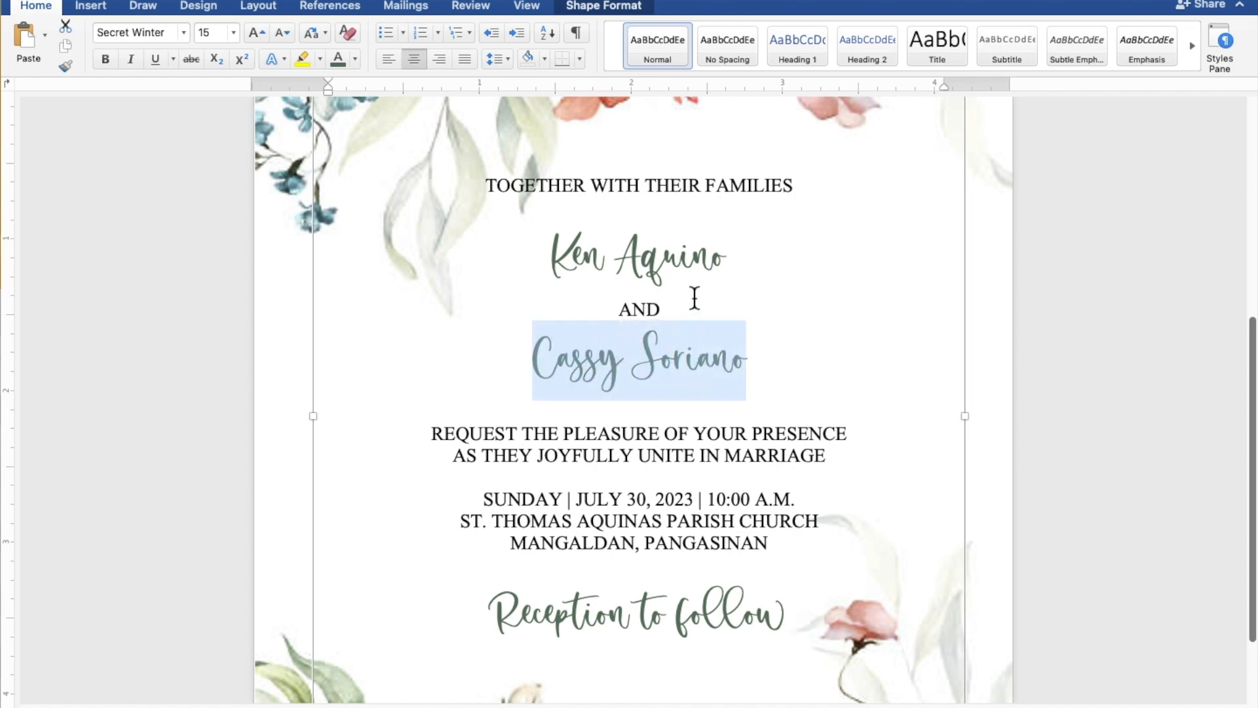
super+click(736, 261)
drag(736, 260, 579, 259)
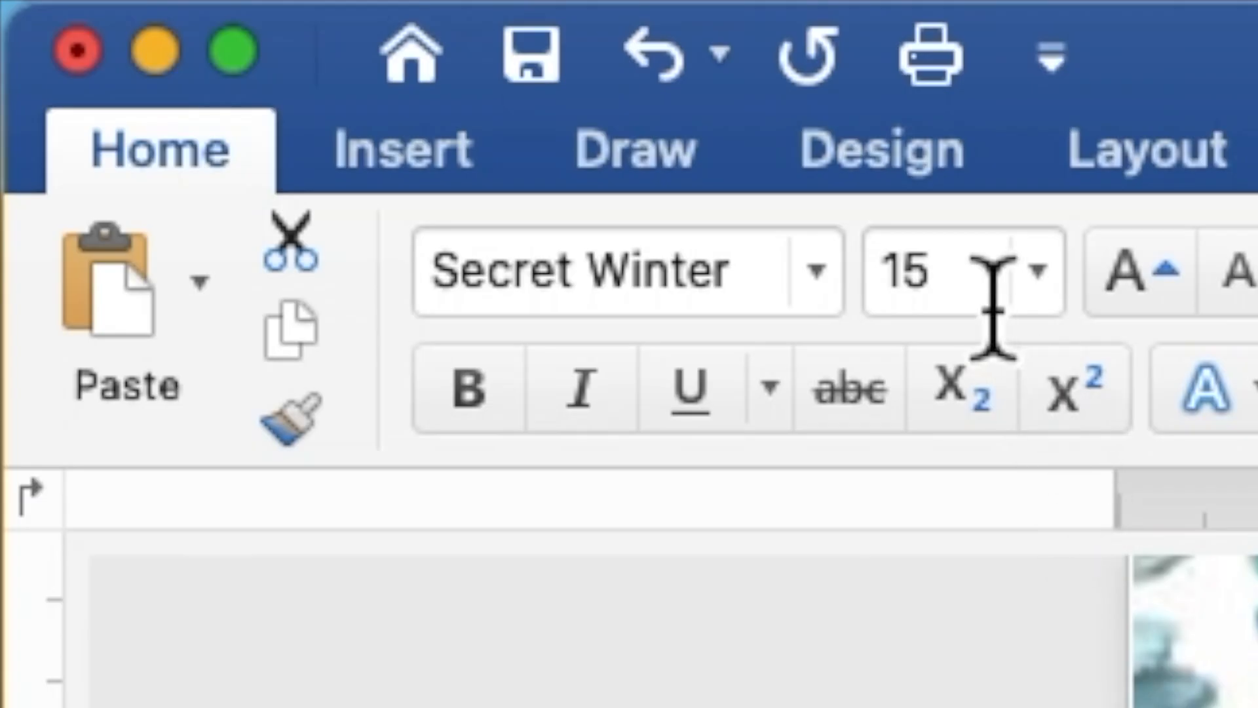
drag(223, 39, 209, 39)
drag(926, 301, 878, 298)
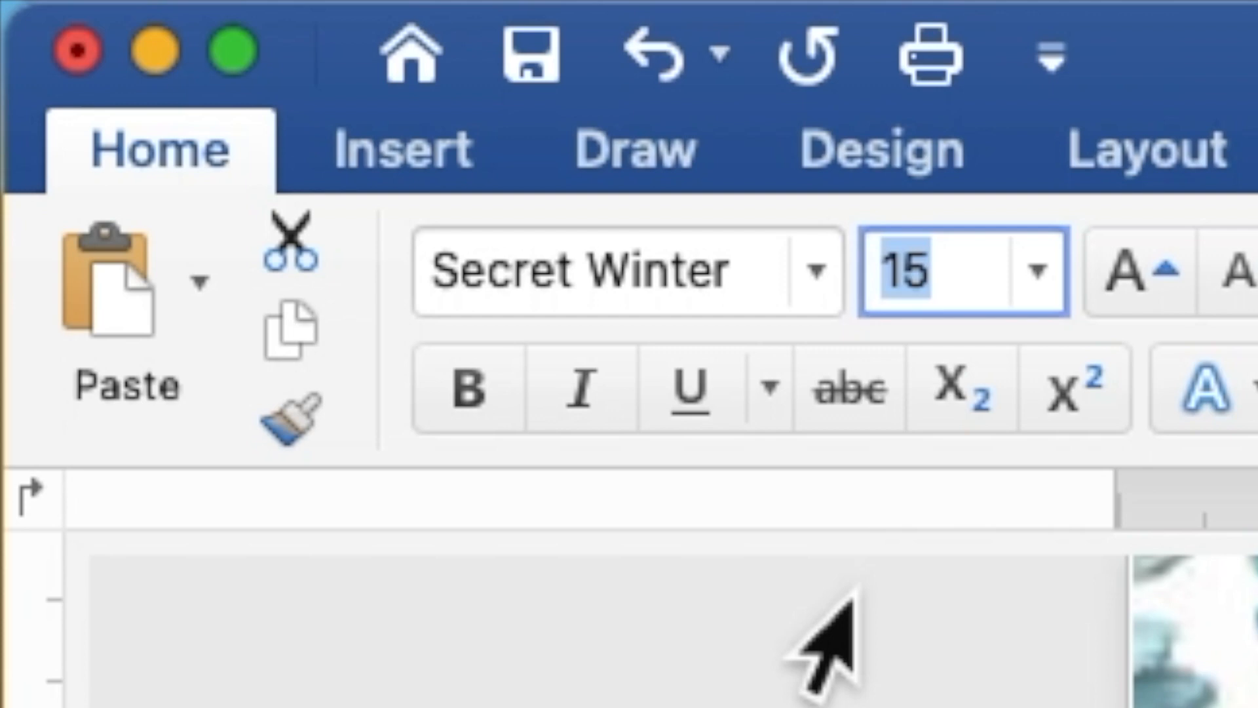
text(25)
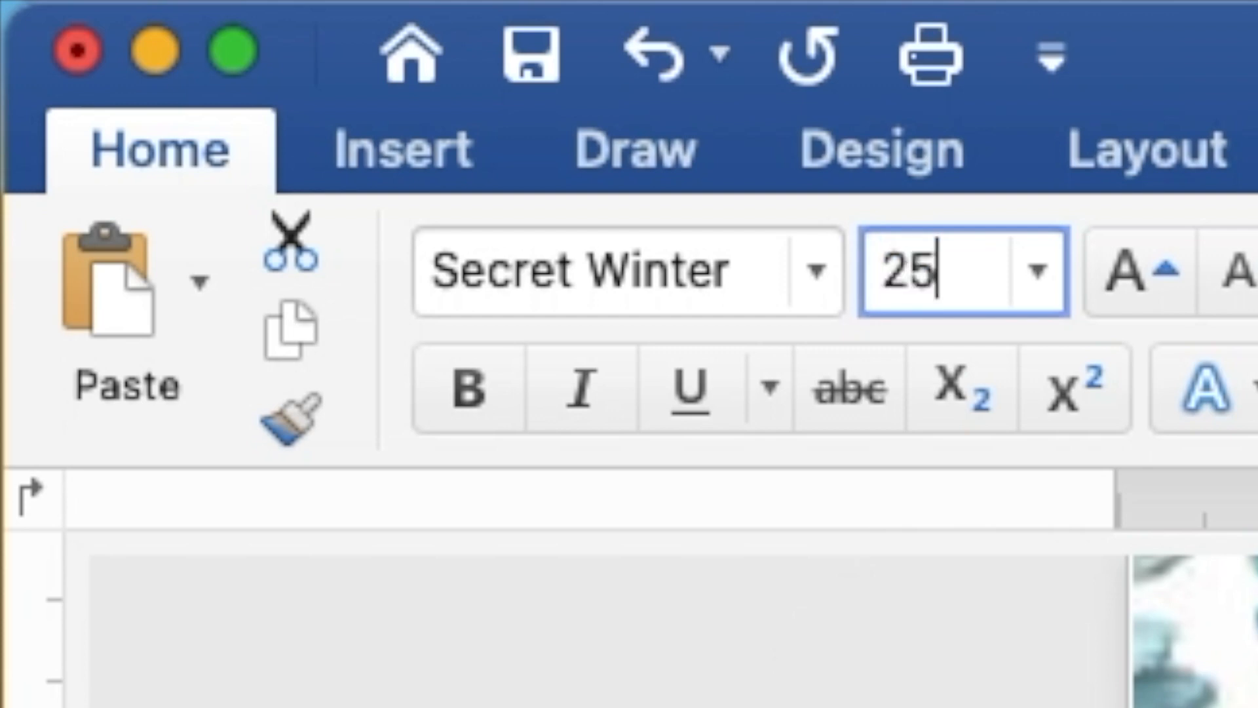
key(Return)
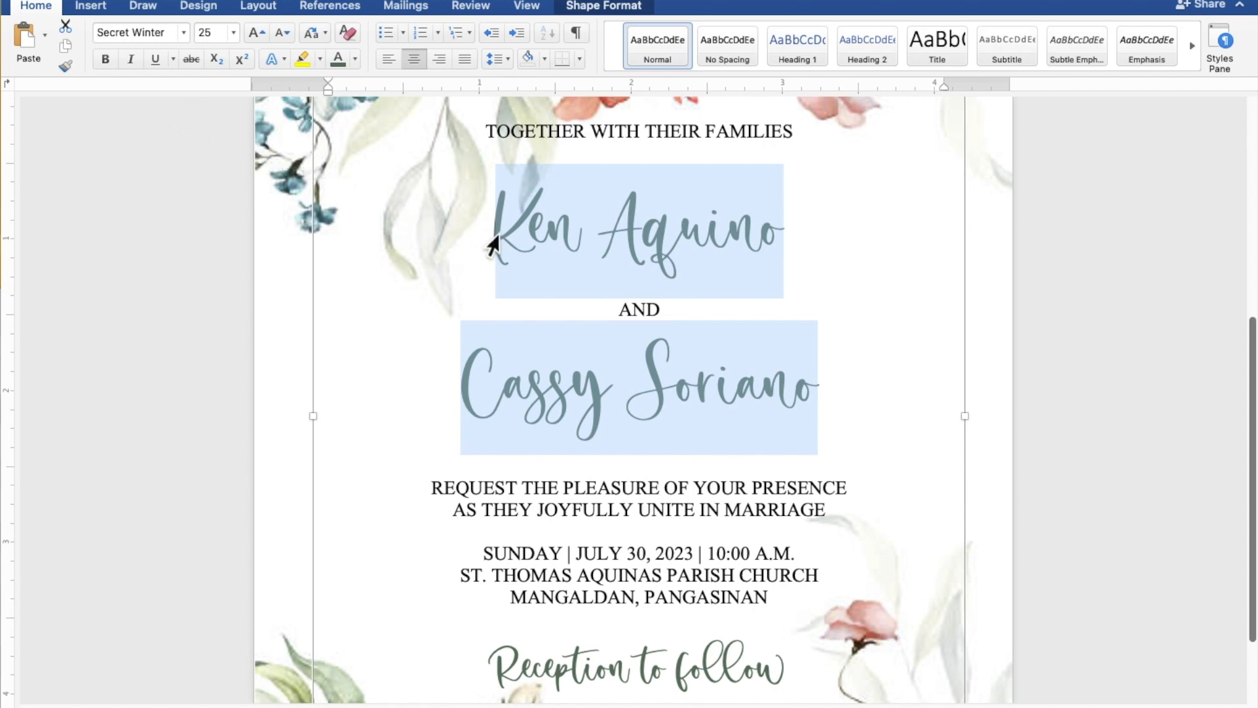
- Nudge the invitation text shape slightly left and down on the page, leaving it deselected
scroll(493, 245, down, 5)
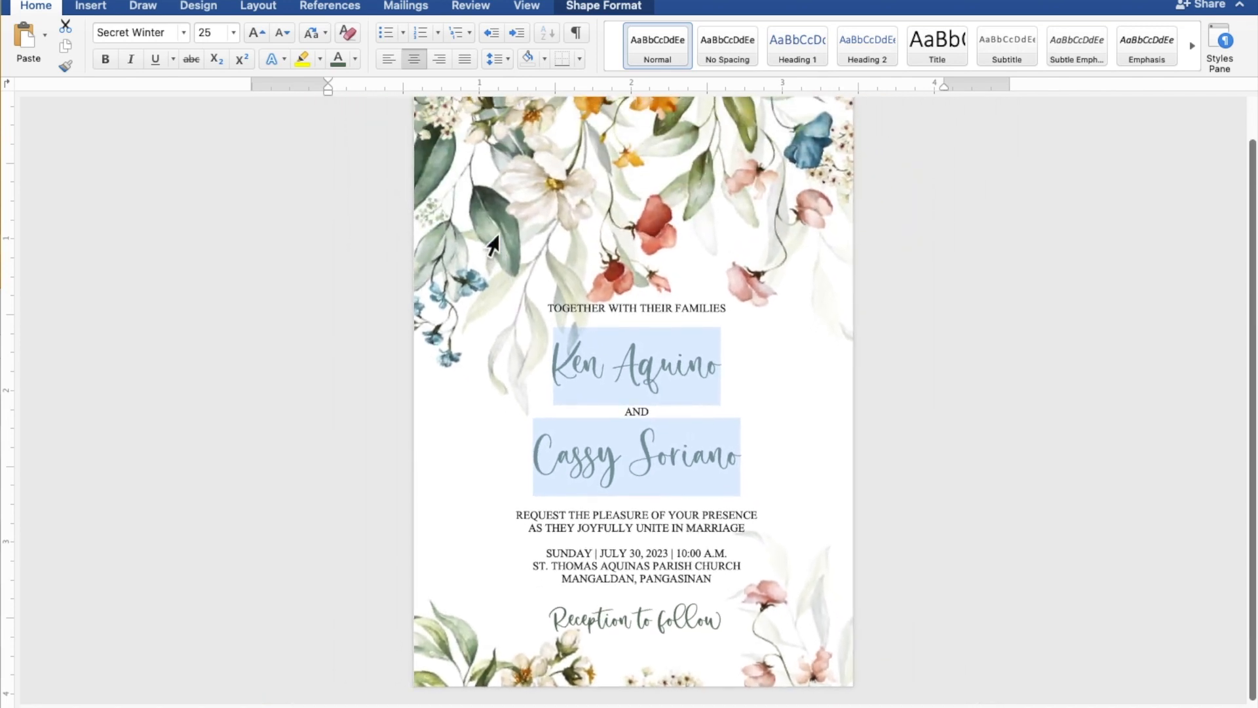
scroll(492, 246, down, 2)
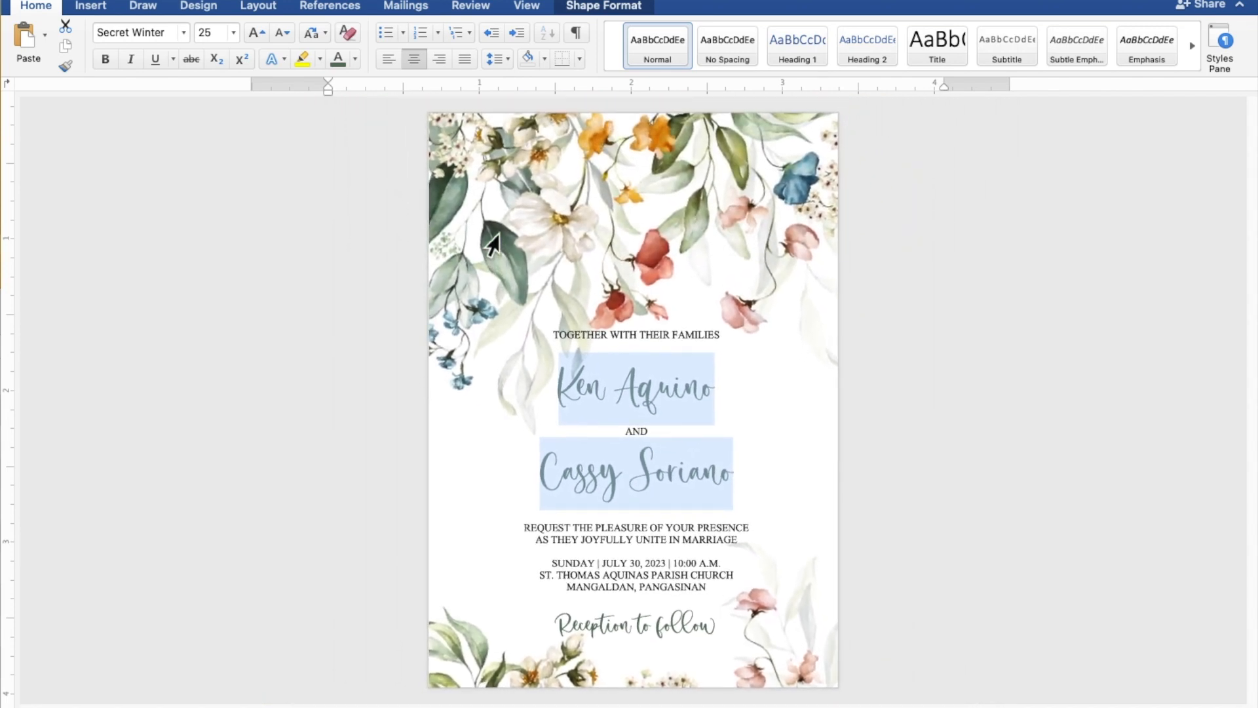
click(493, 246)
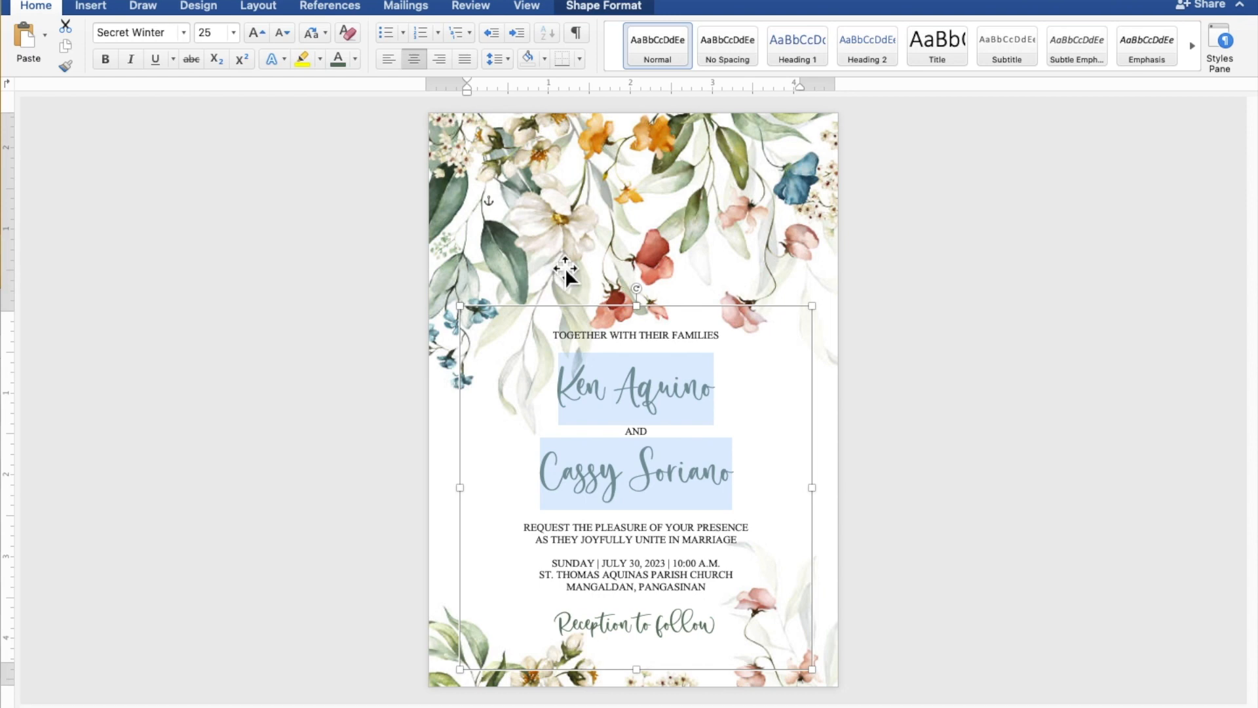
click(676, 317)
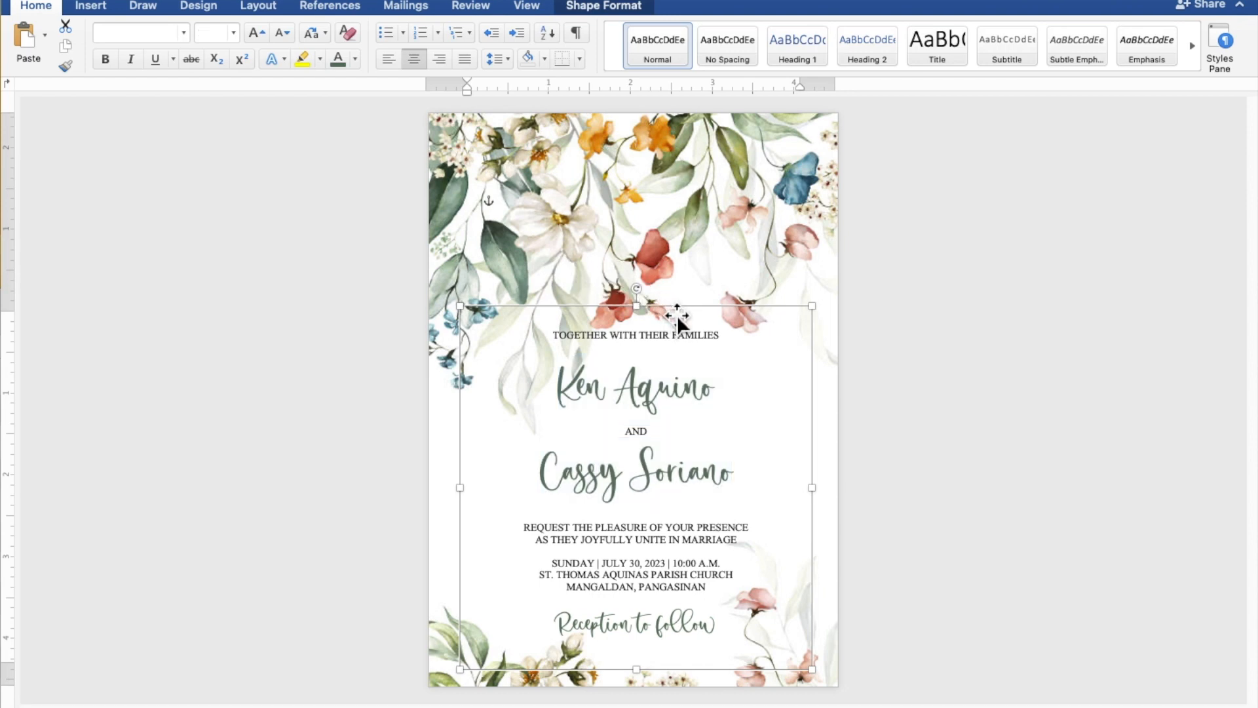
key(Left)
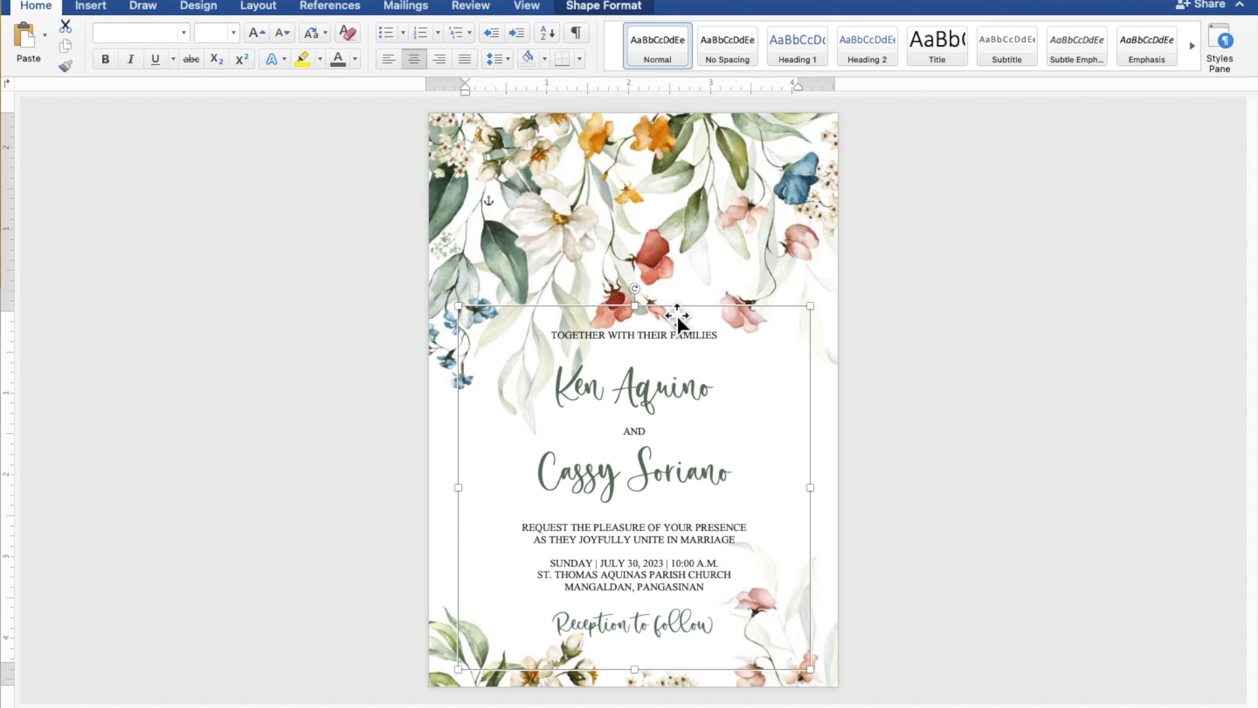
key(Down)
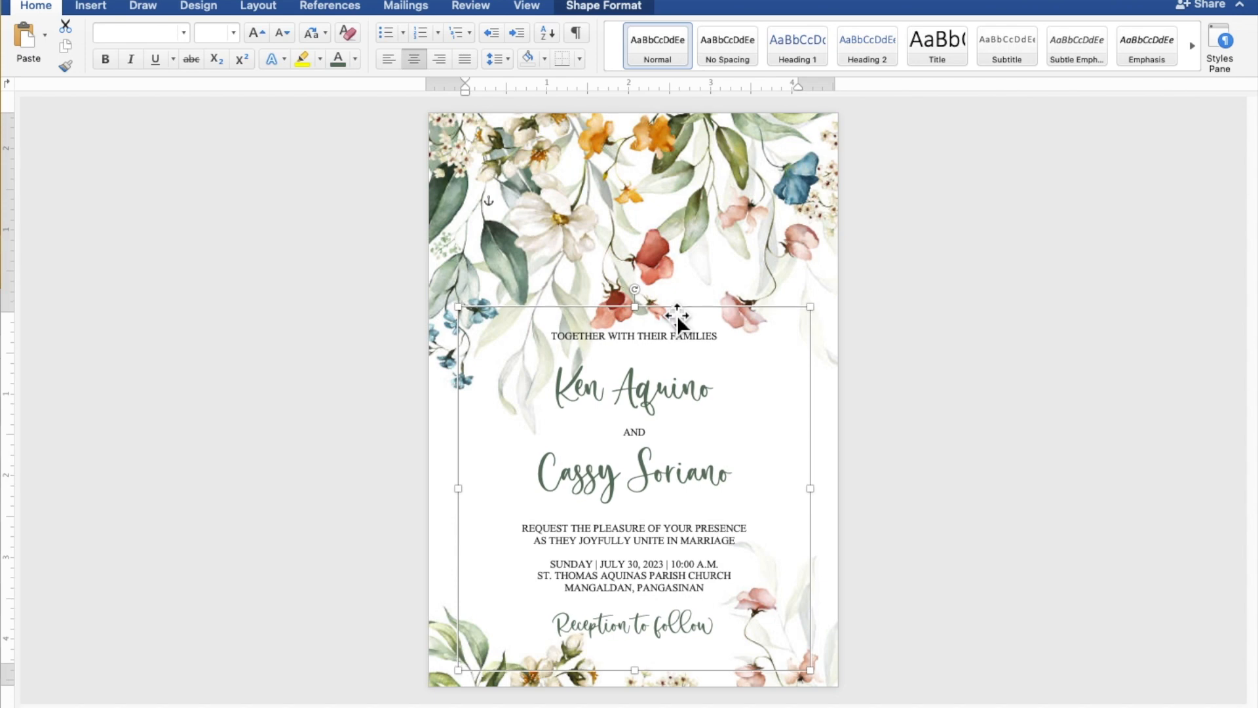
key(Down)
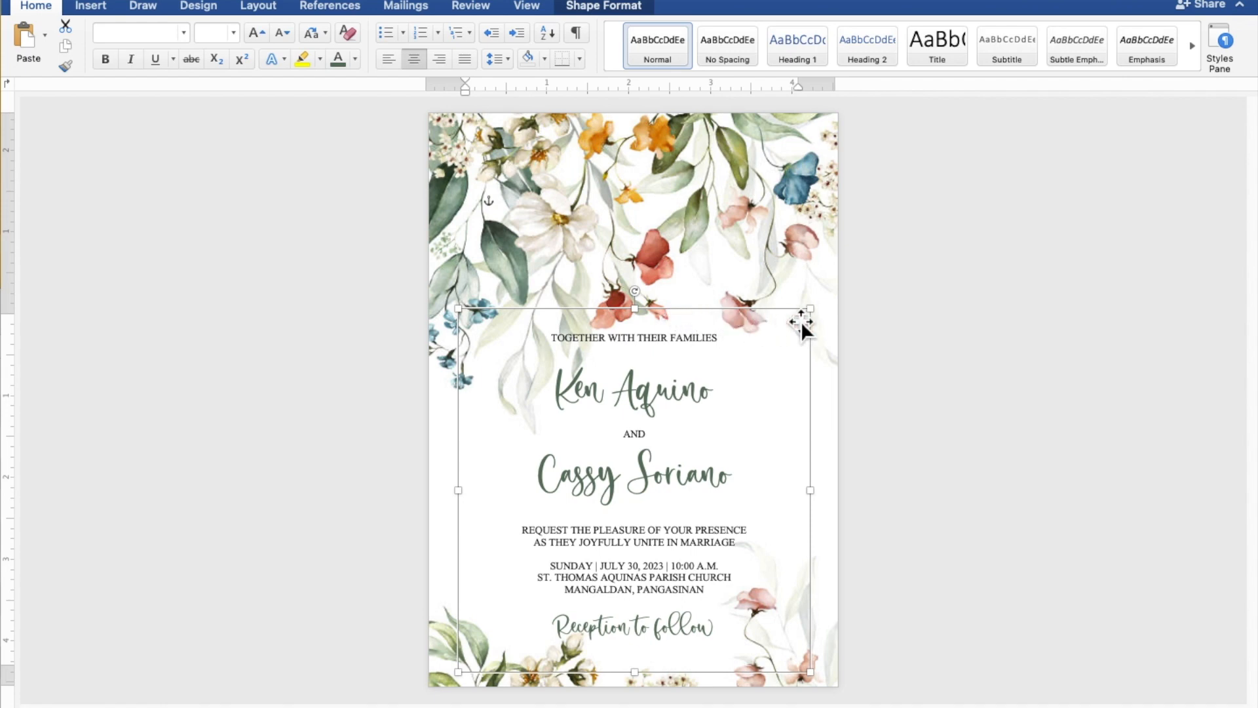
click(978, 332)
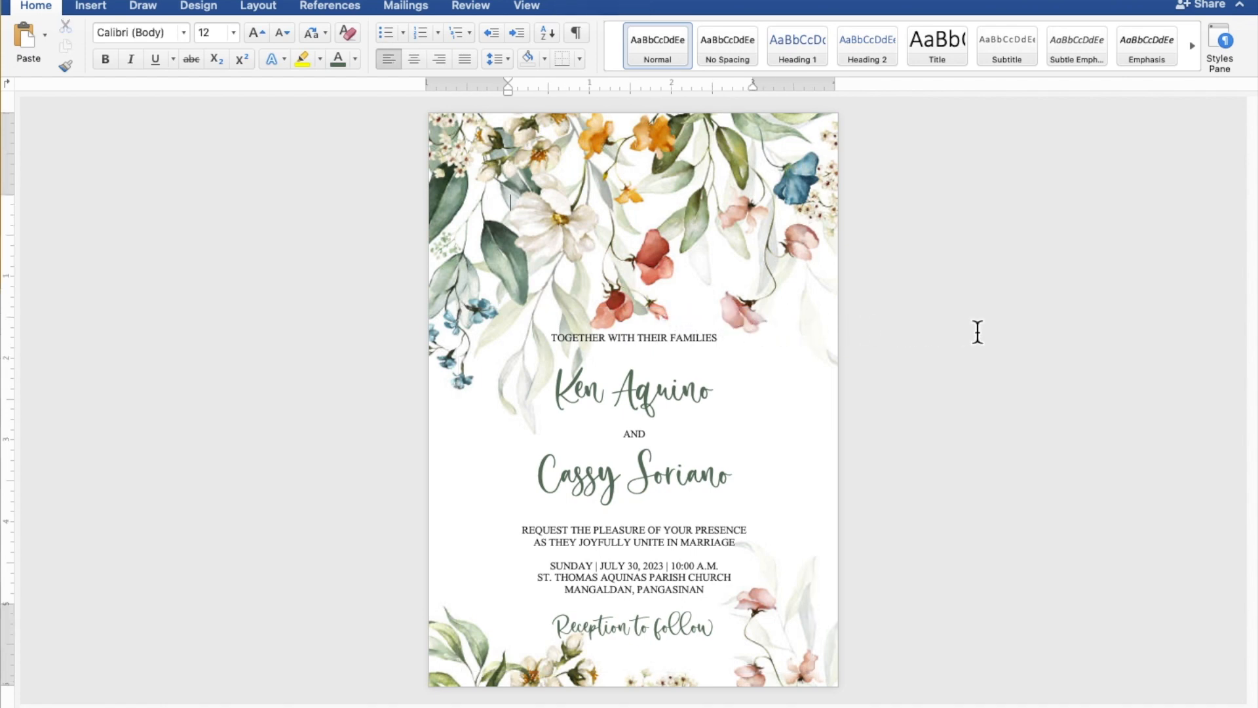